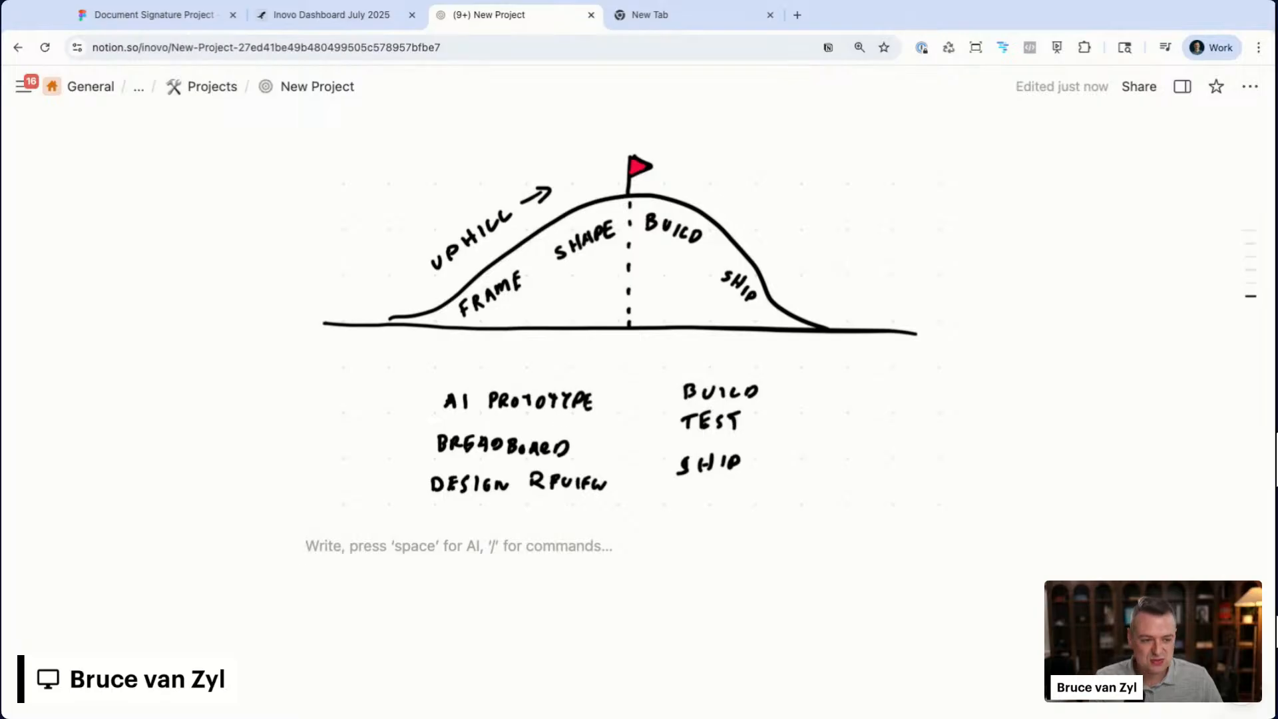
# - Examine the Problem and Outcome prompts in the Framing section of the New Project page
pyautogui.moveTo(312, 323)
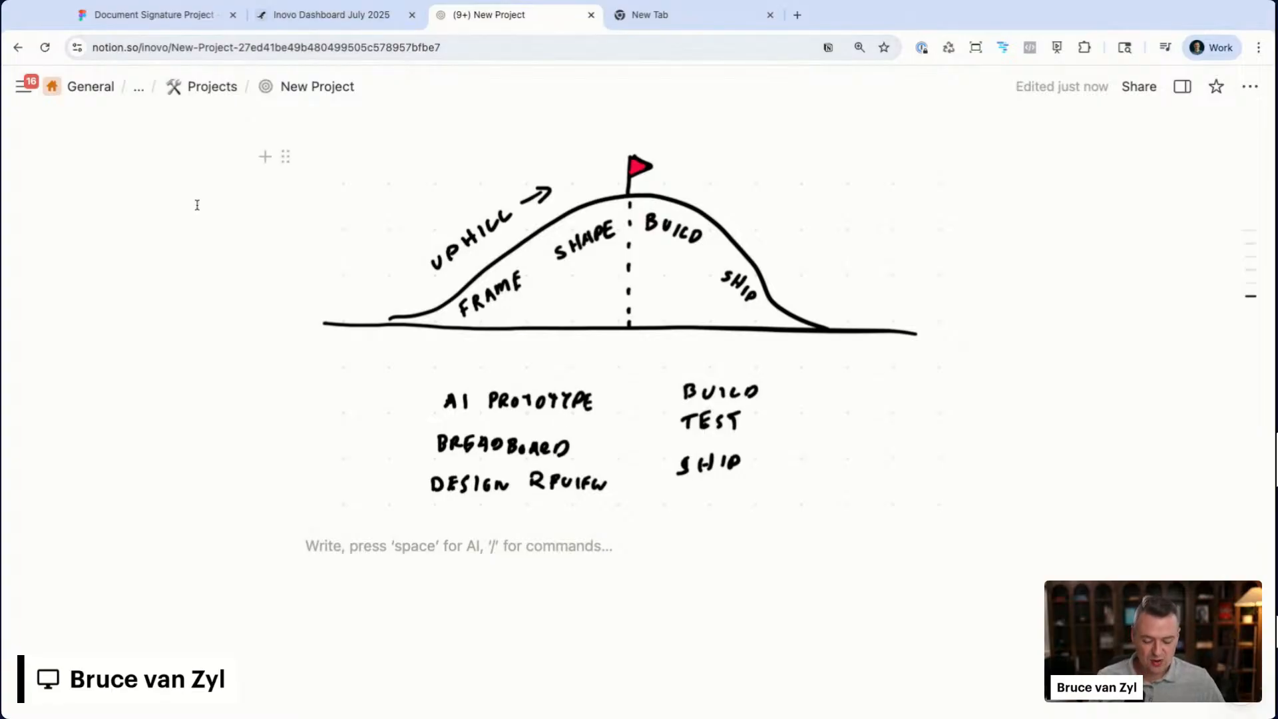
pyautogui.scroll(5, 197, 205)
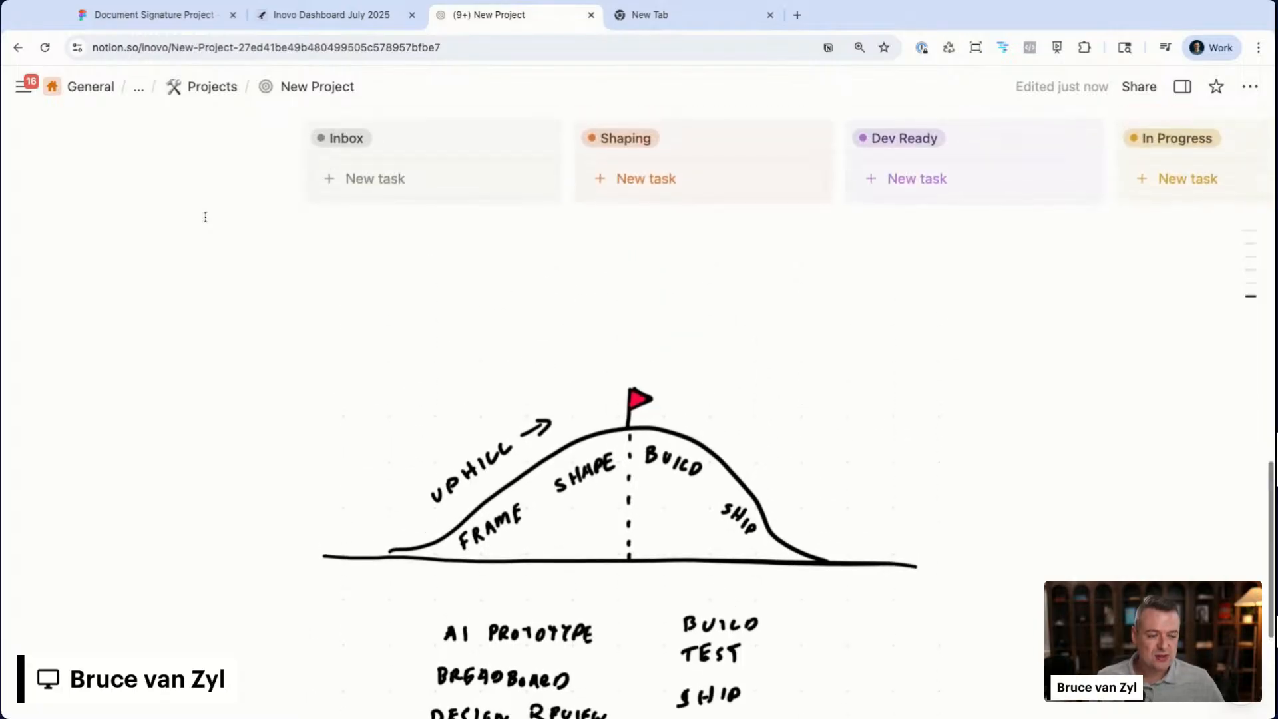
pyautogui.scroll(10, 205, 217)
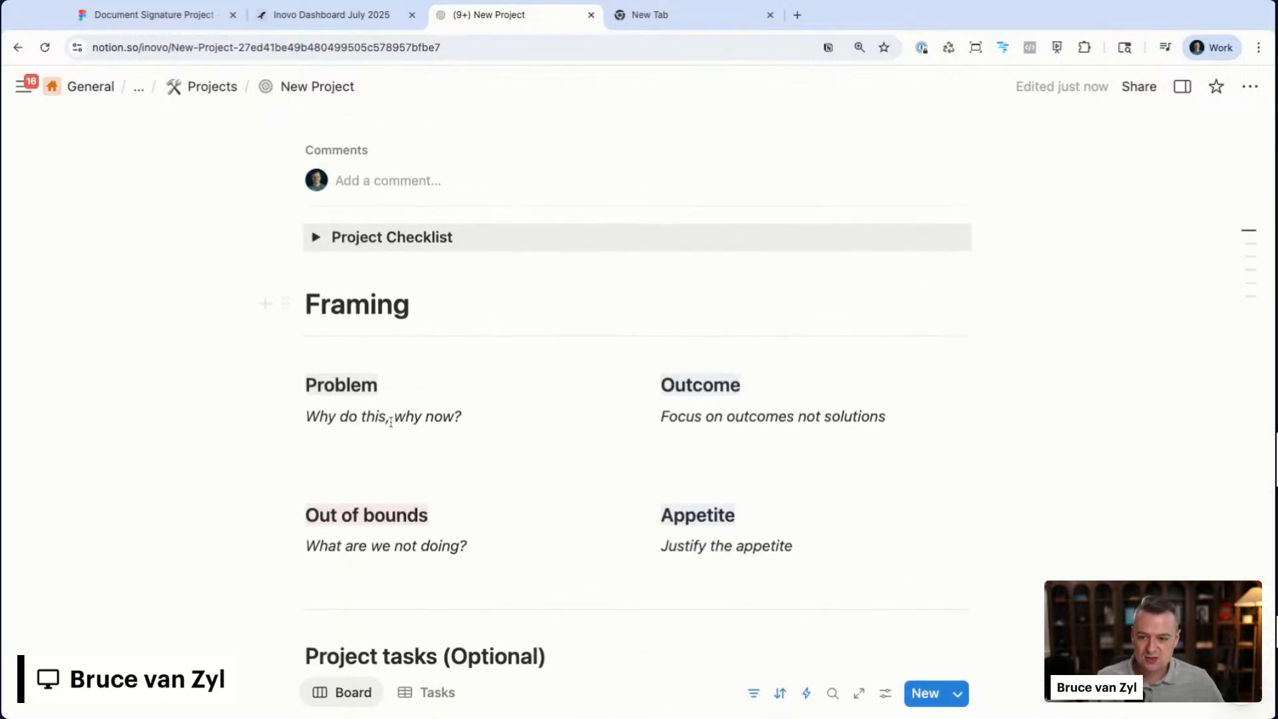
pyautogui.scroll(3, 360, 293)
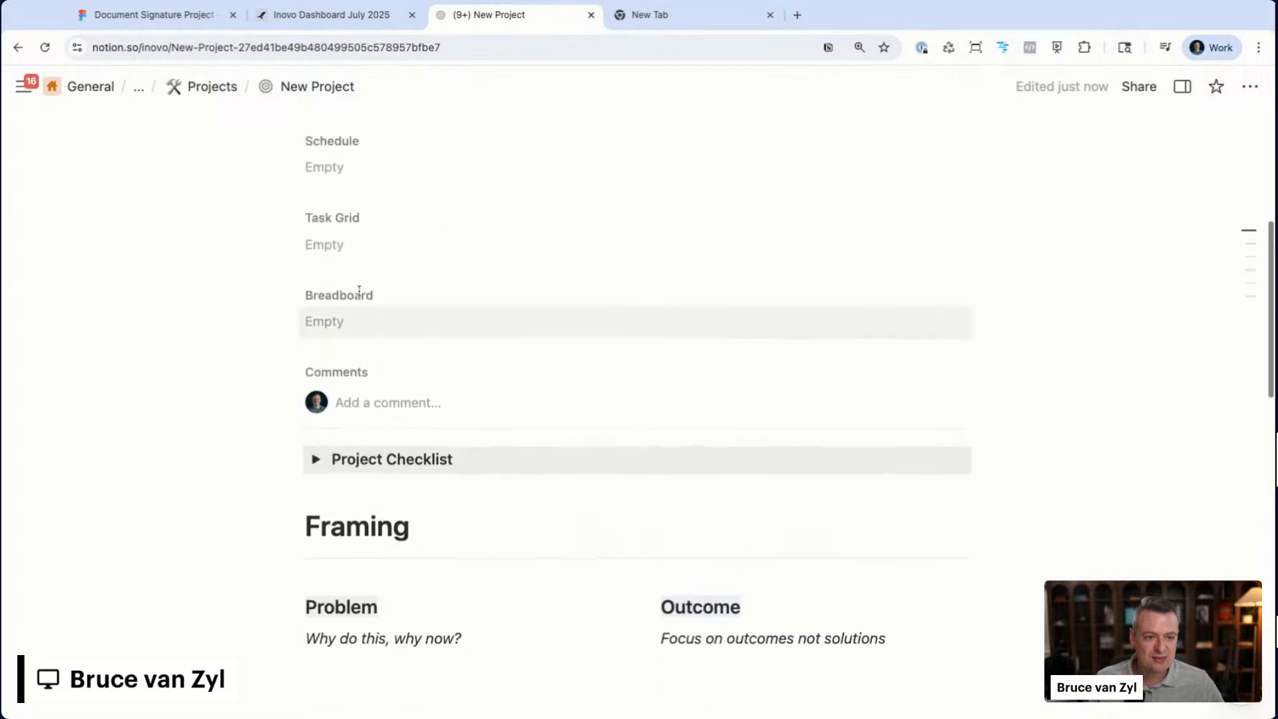
pyautogui.scroll(-4, 359, 293)
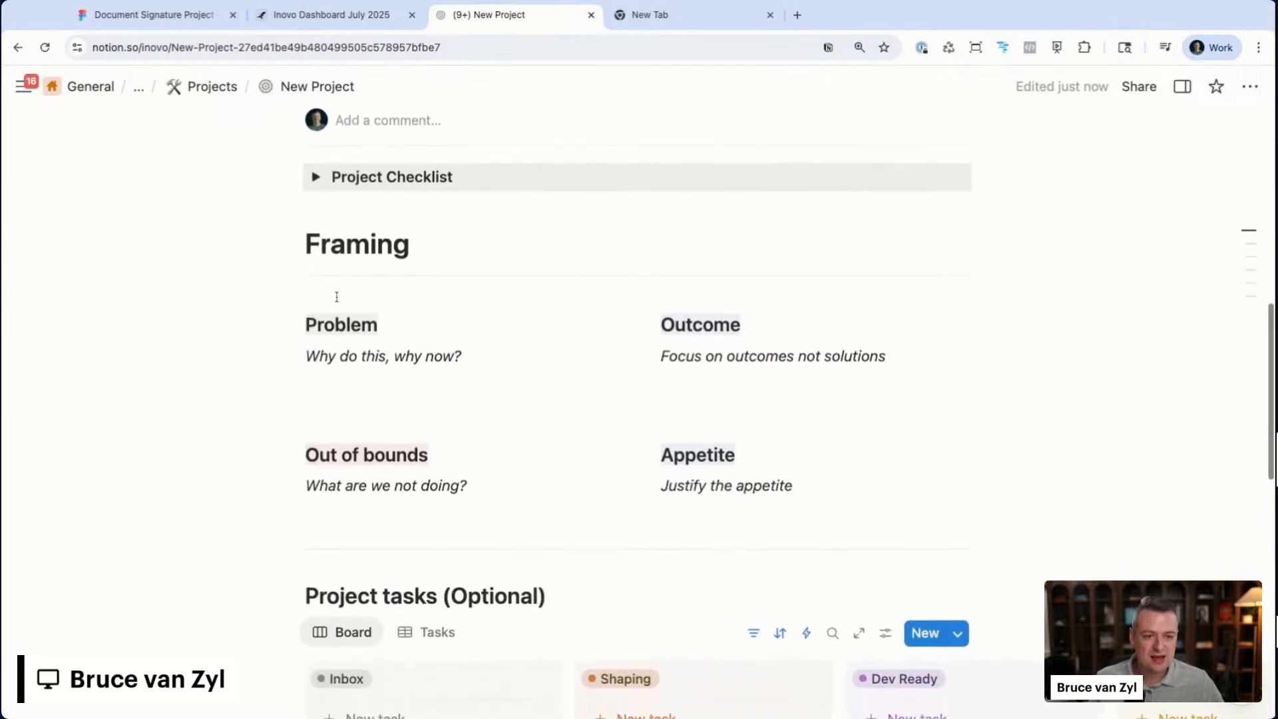
pyautogui.click(346, 385)
pyautogui.moveTo(386, 357); pyautogui.dragTo(342, 325)
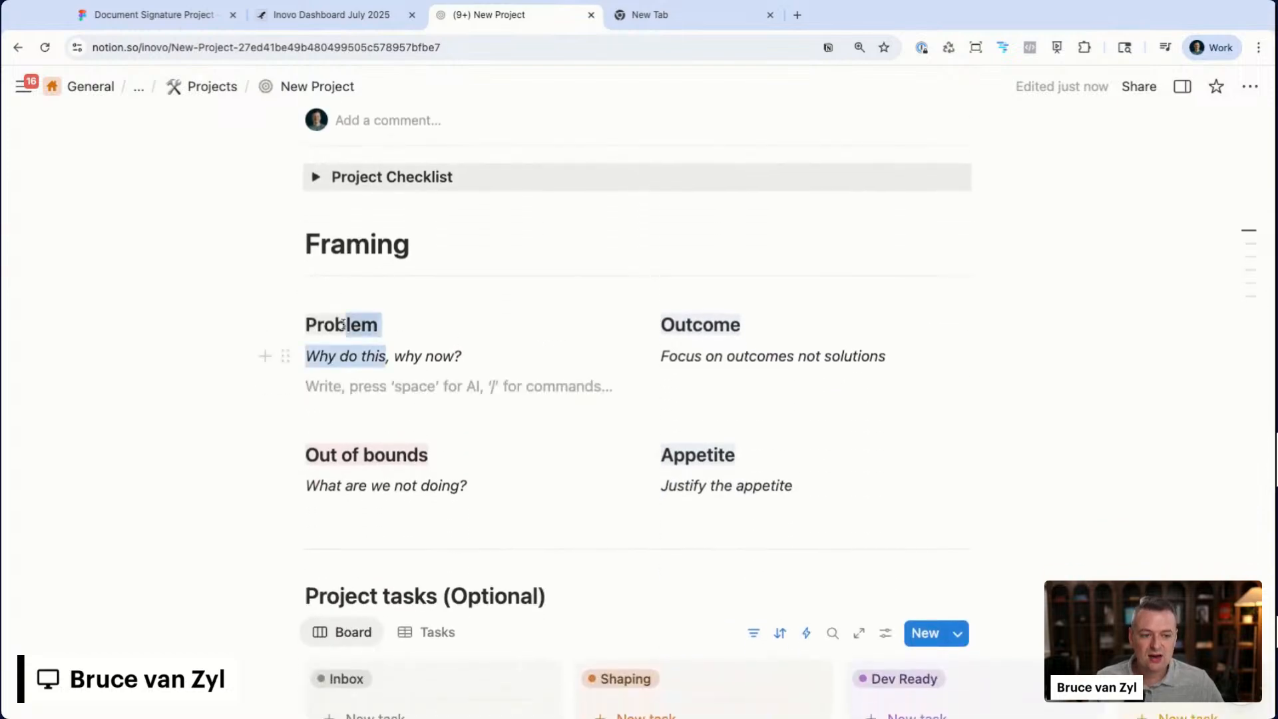
pyautogui.click(345, 382)
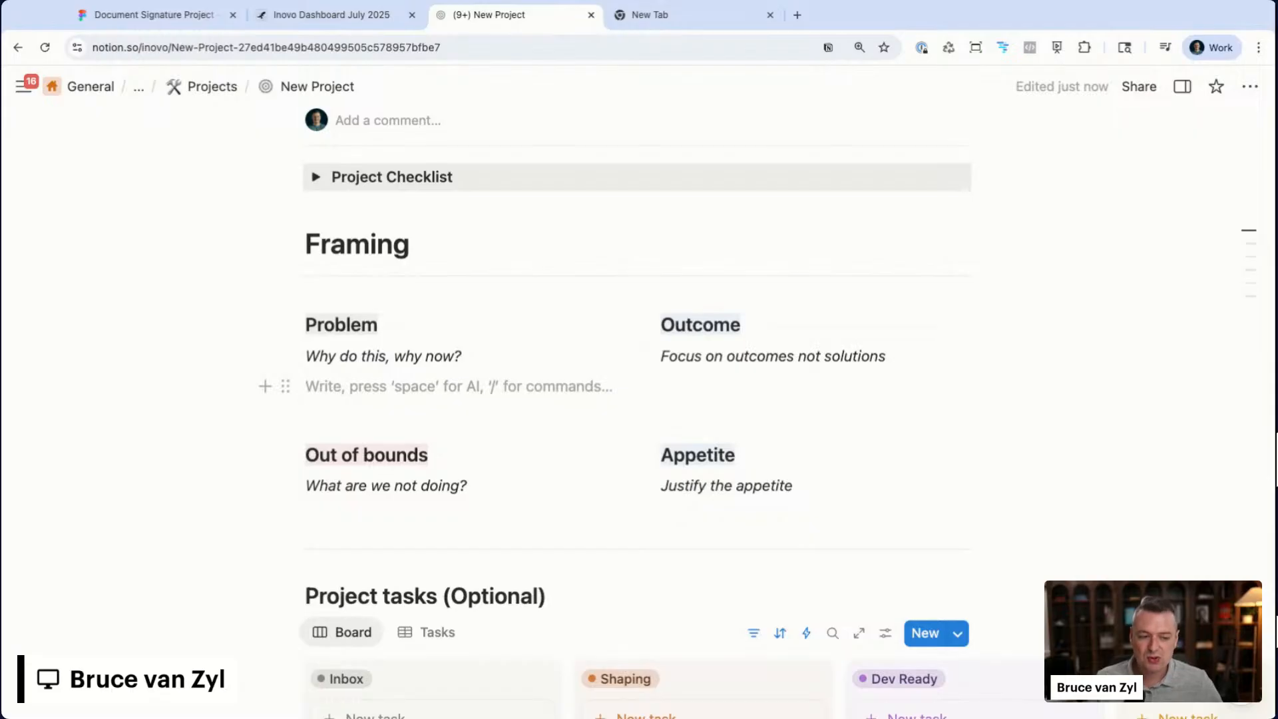
pyautogui.moveTo(357, 356)
pyautogui.mouseDown()
pyautogui.moveTo(325, 325)
pyautogui.moveTo(365, 373)
pyautogui.mouseUp()
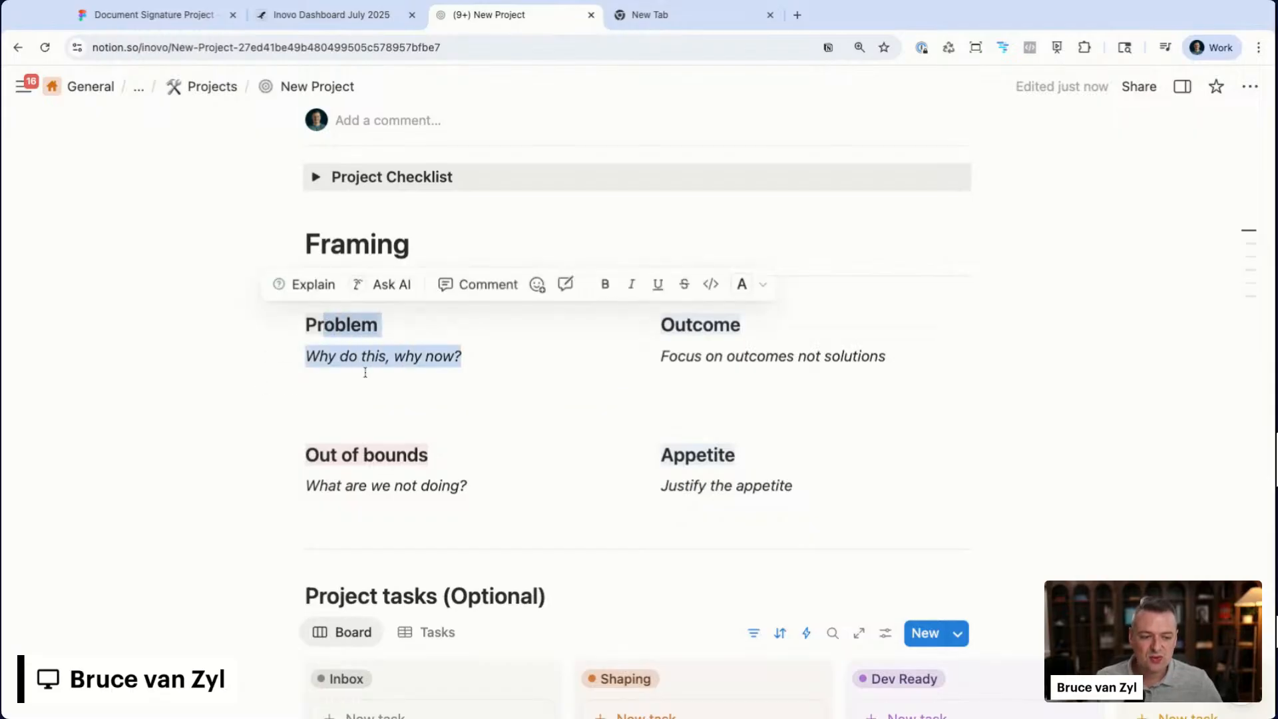
pyautogui.click(365, 356)
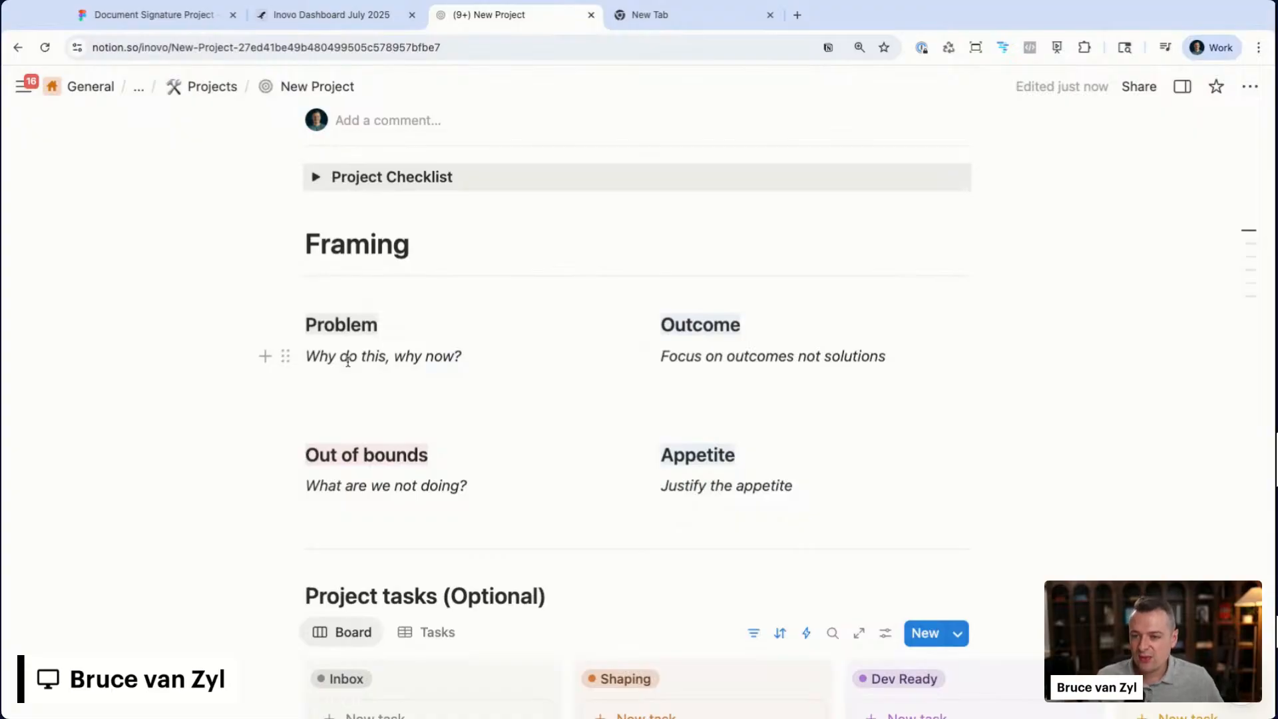
pyautogui.doubleClick(394, 358)
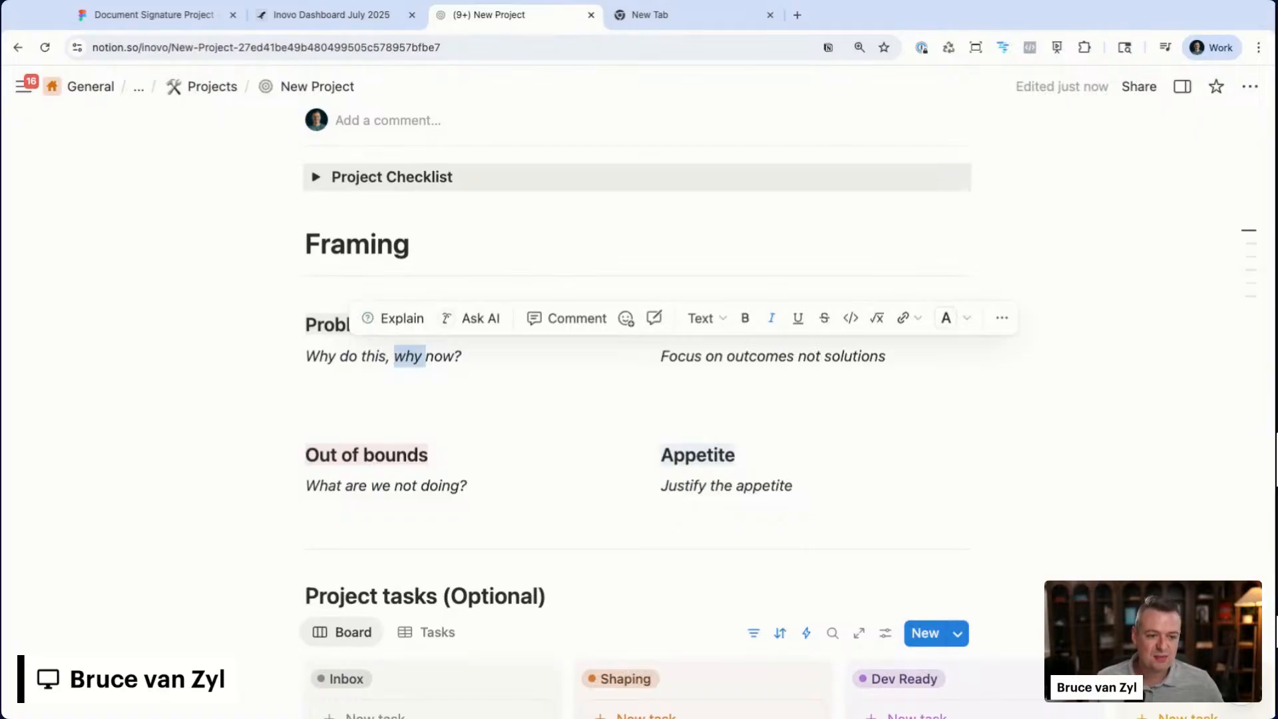
pyautogui.click(426, 387)
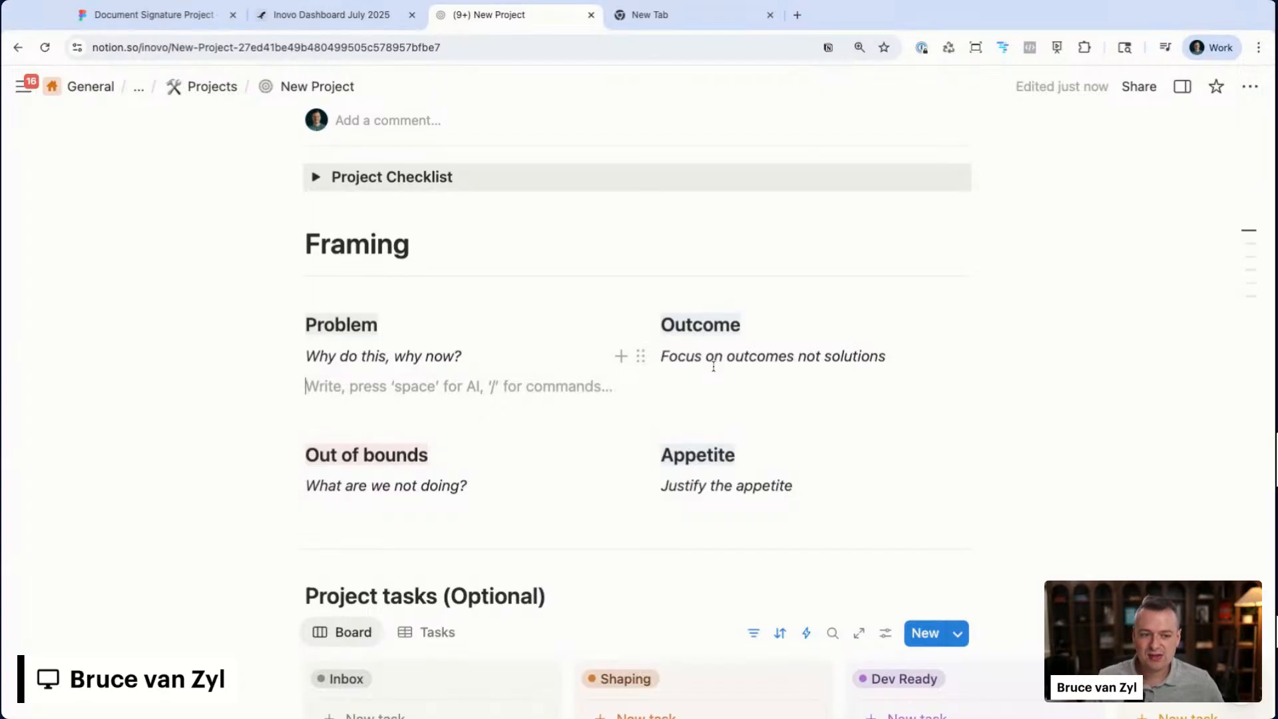
pyautogui.moveTo(687, 356); pyautogui.dragTo(841, 357)
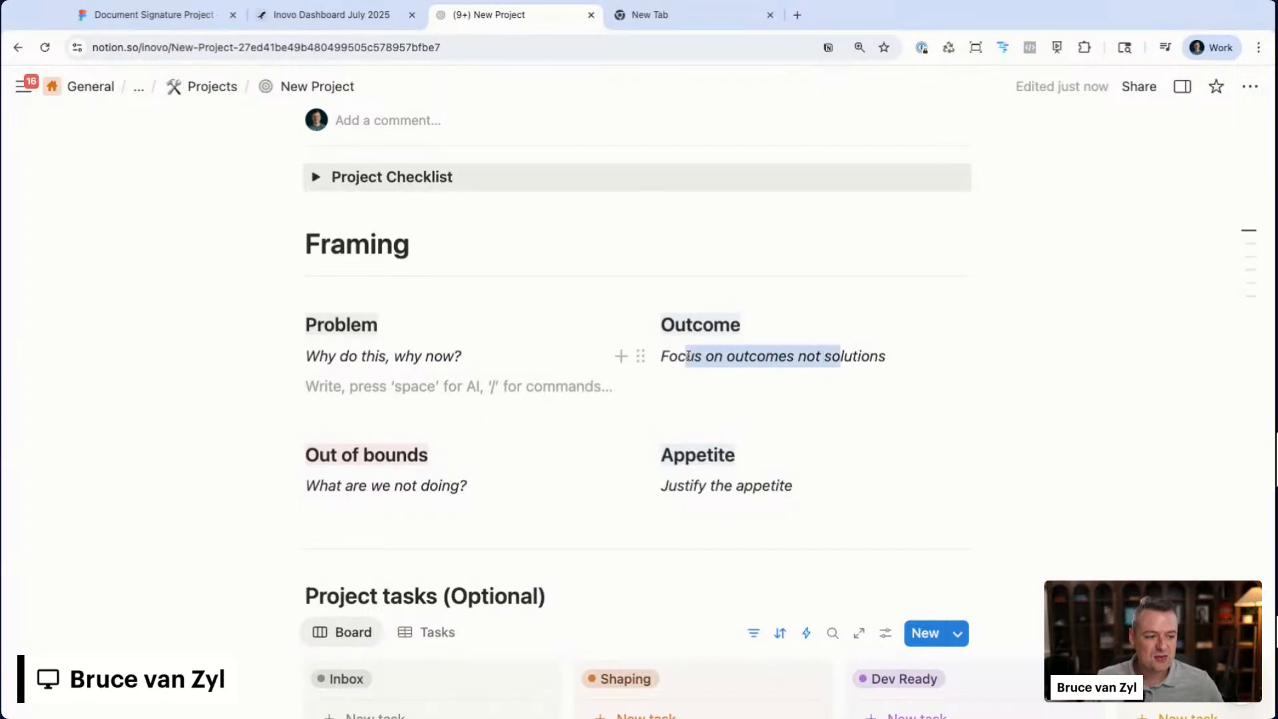
pyautogui.click(825, 373)
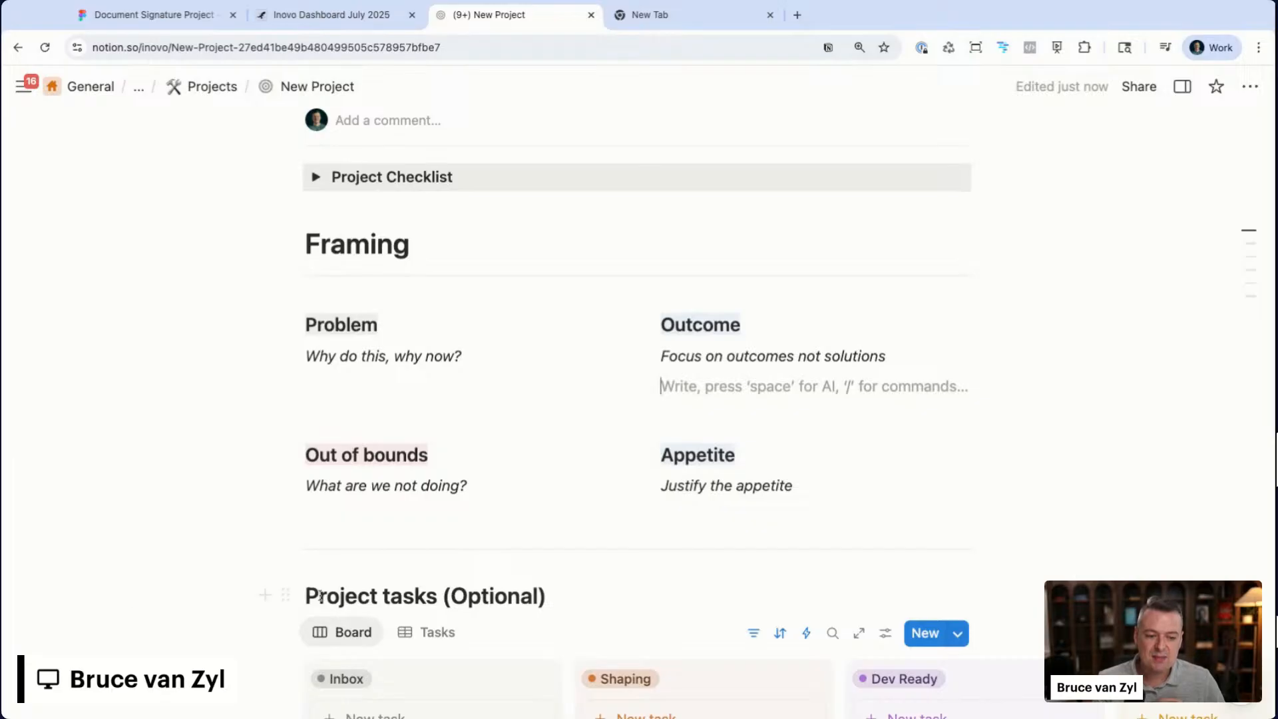
# - Add three blank lines beneath the Out of bounds area, above the divider before Project tasks
pyautogui.click(329, 528)
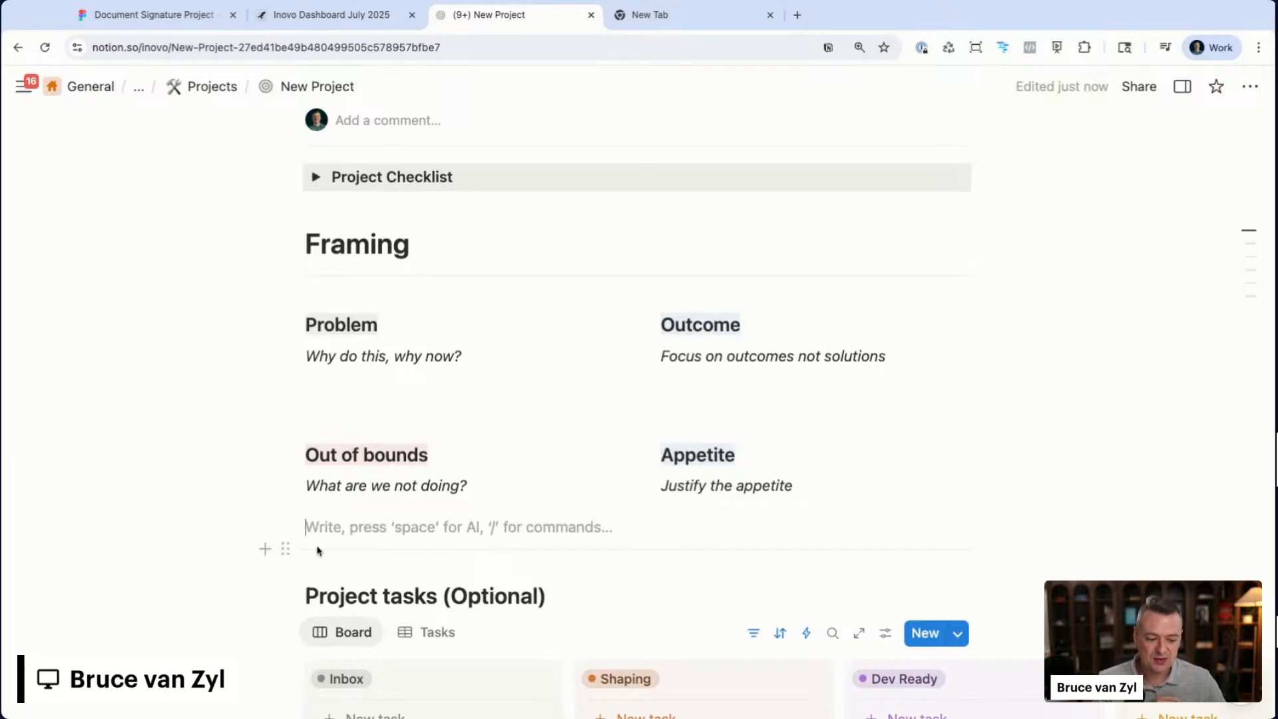
pyautogui.press('Return')
pyautogui.press('Return')
pyautogui.press('Return')
pyautogui.scroll(1, 318, 550)
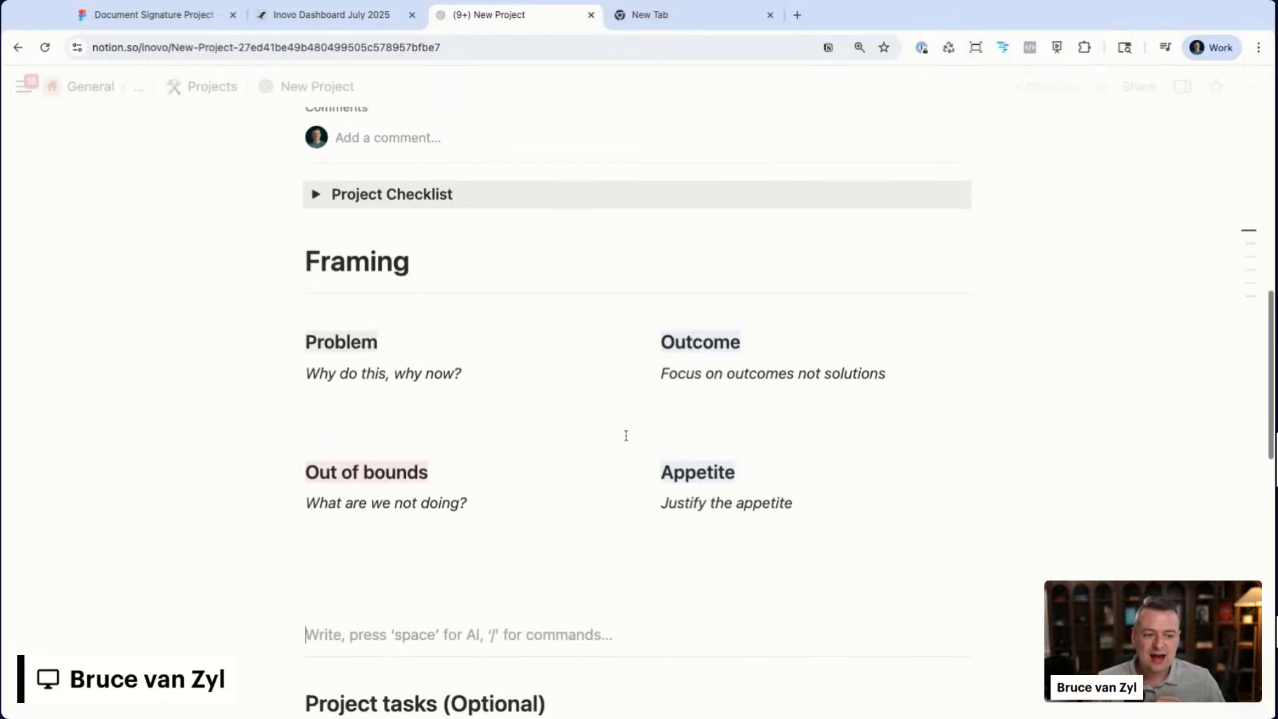
# - Review all four Framing prompts: Problem, Outcome, Out of bounds and Appetite
pyautogui.moveTo(690, 345); pyautogui.dragTo(714, 372)
pyautogui.click(715, 399)
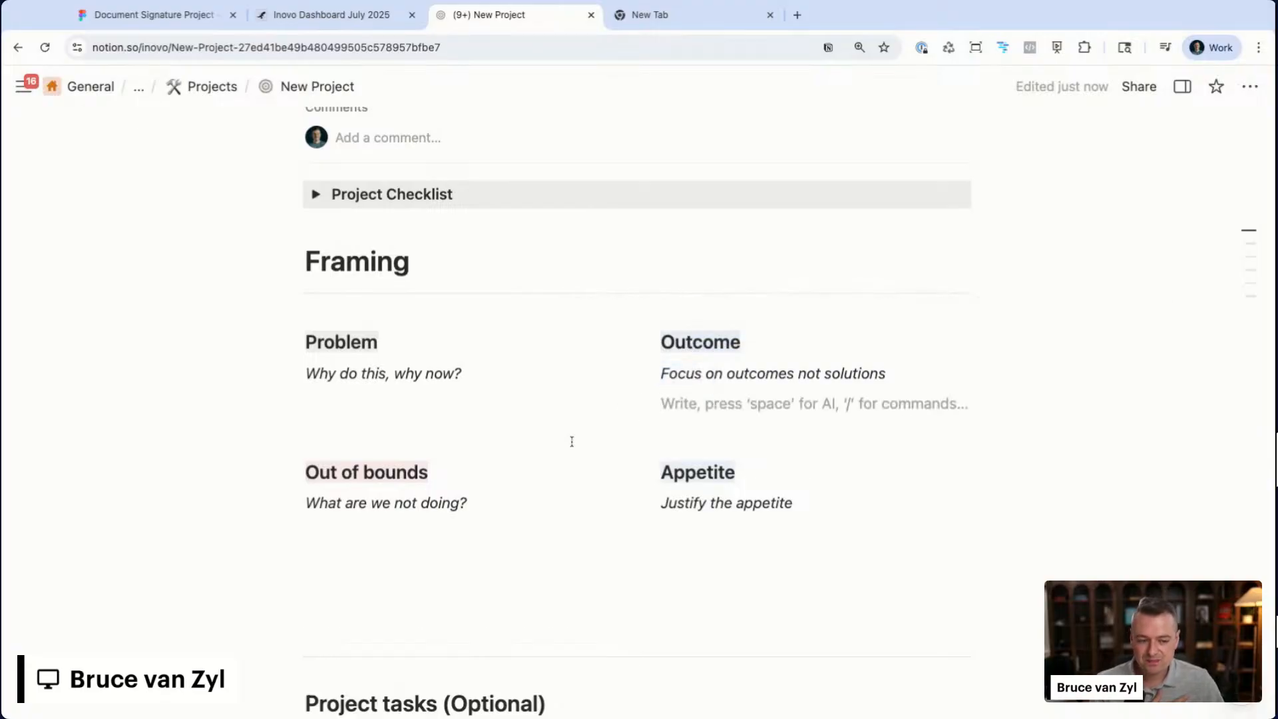
pyautogui.press('super+equal')
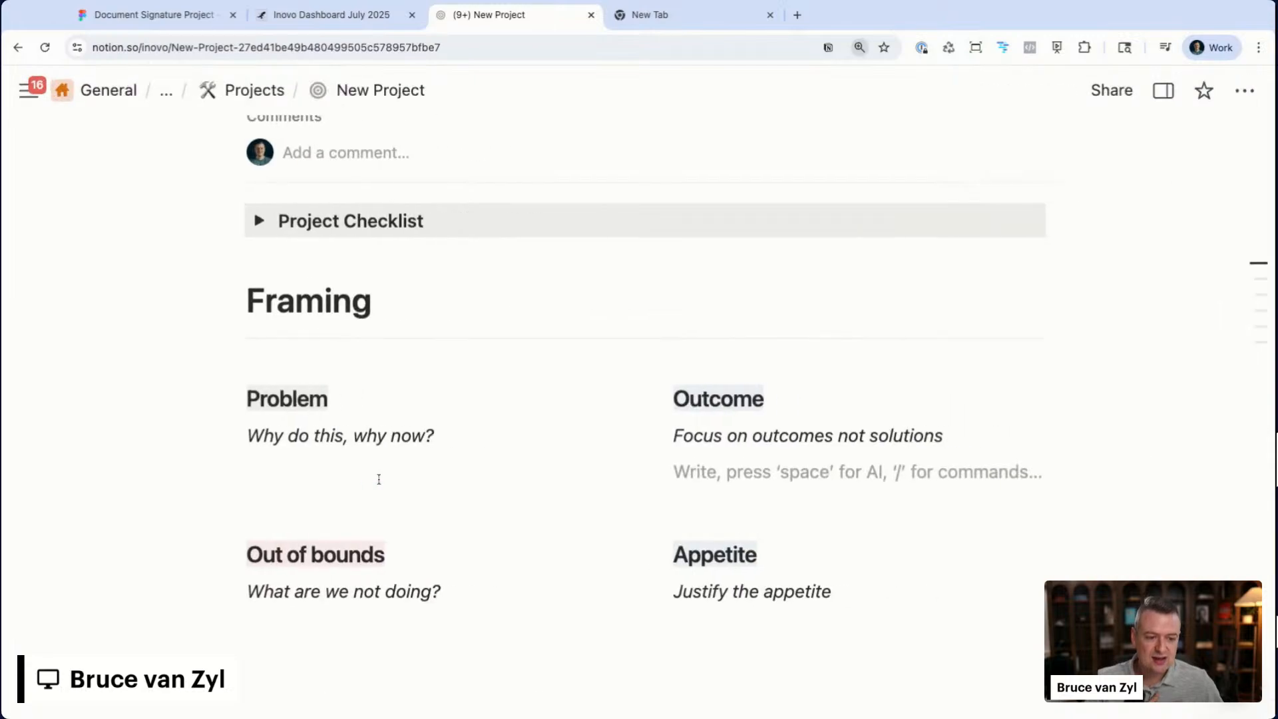
pyautogui.scroll(-1, 379, 480)
pyautogui.click(283, 602)
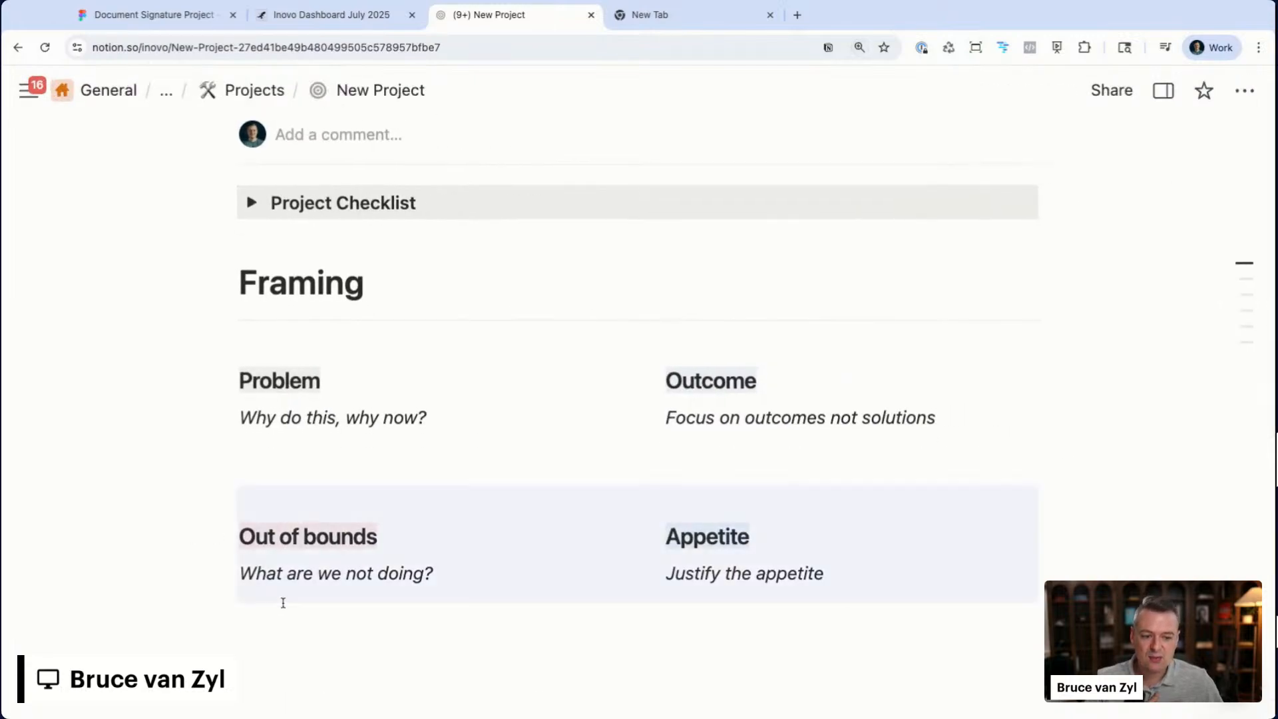
pyautogui.scroll(-1, 283, 602)
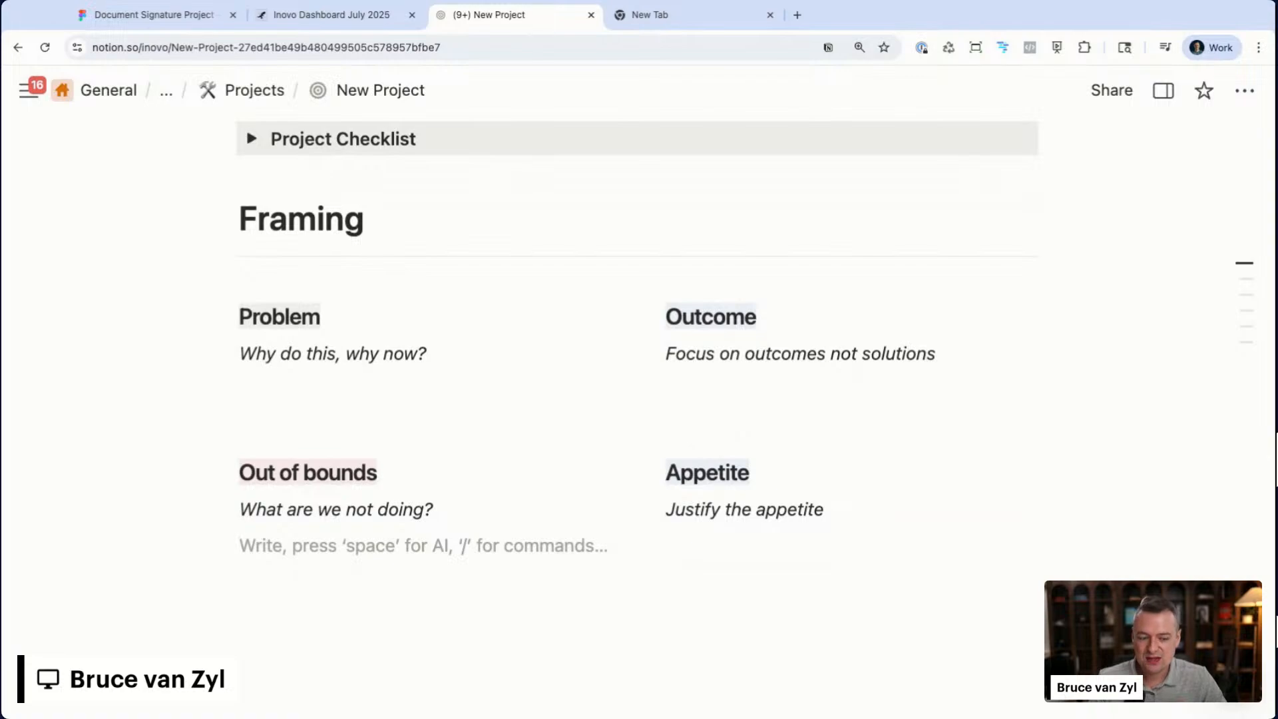
pyautogui.moveTo(283, 318); pyautogui.dragTo(290, 353)
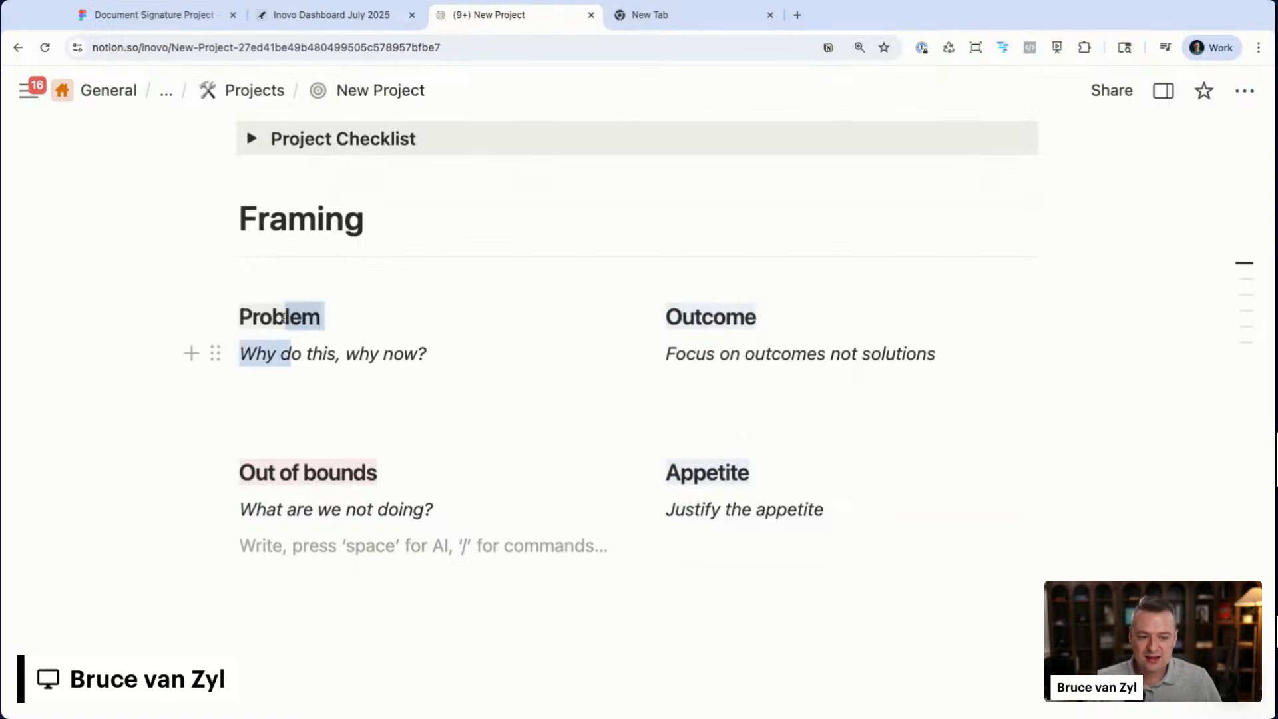
pyautogui.moveTo(722, 315); pyautogui.dragTo(728, 354)
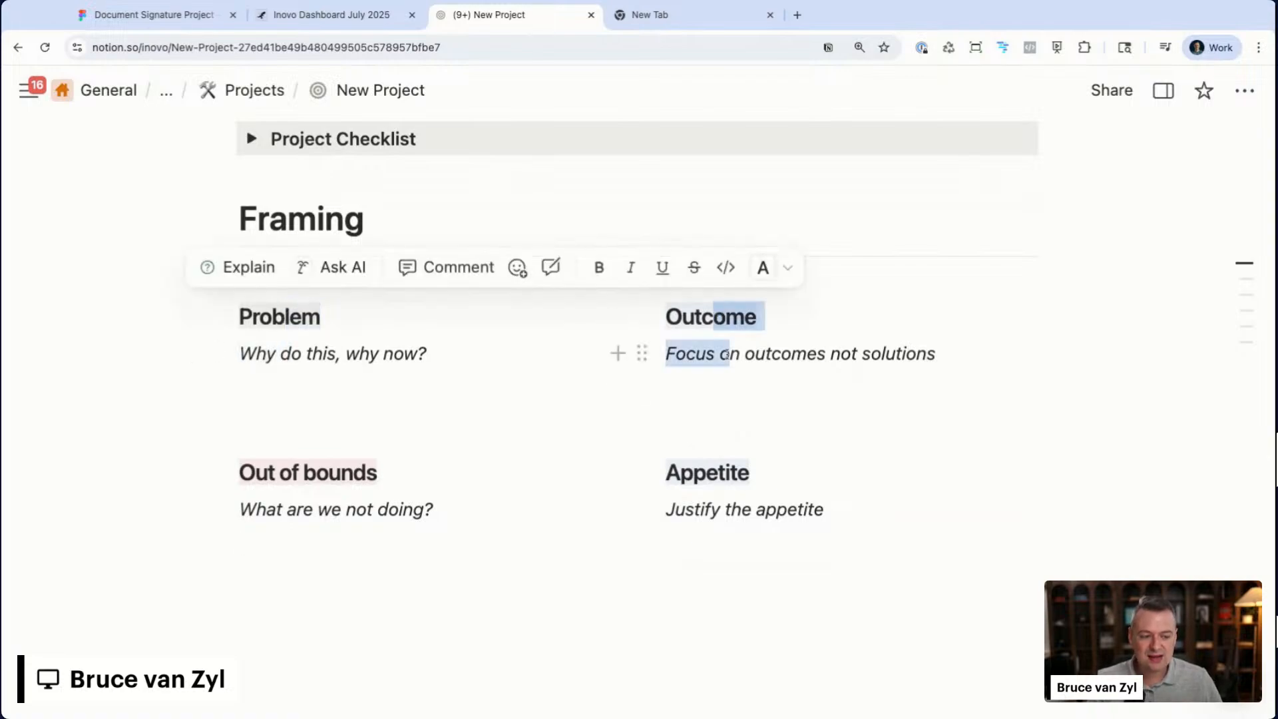
pyautogui.click(716, 387)
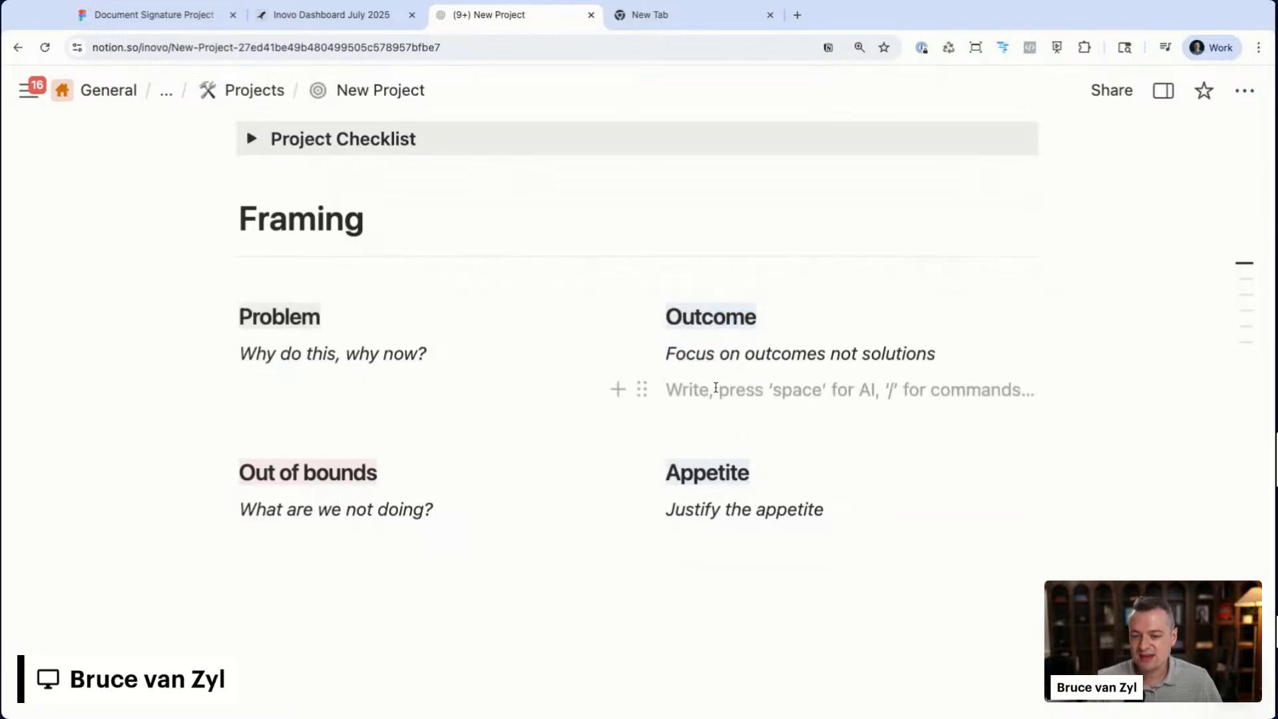
pyautogui.click(267, 471)
pyautogui.click(271, 528)
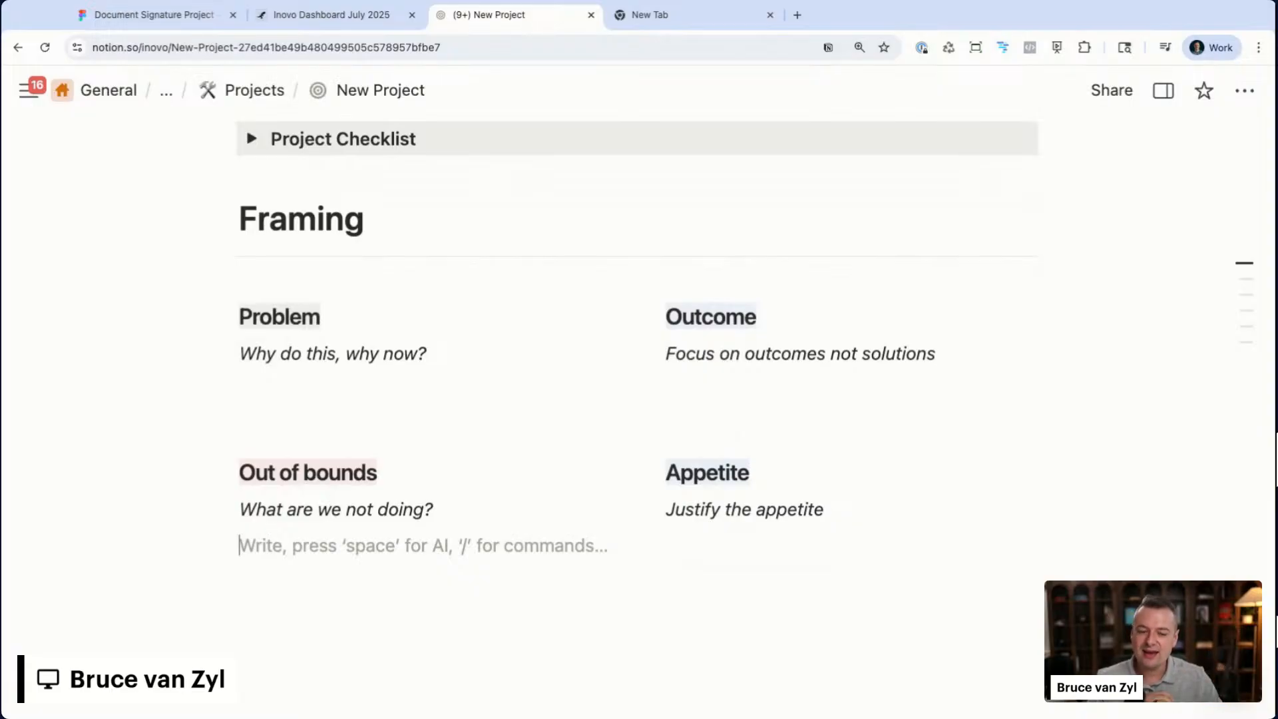
# - Review the hill diagram of the Frame, Shape, Build and Ship phases and return to the Framing section's Problem field
pyautogui.scroll(-1, 227, 615)
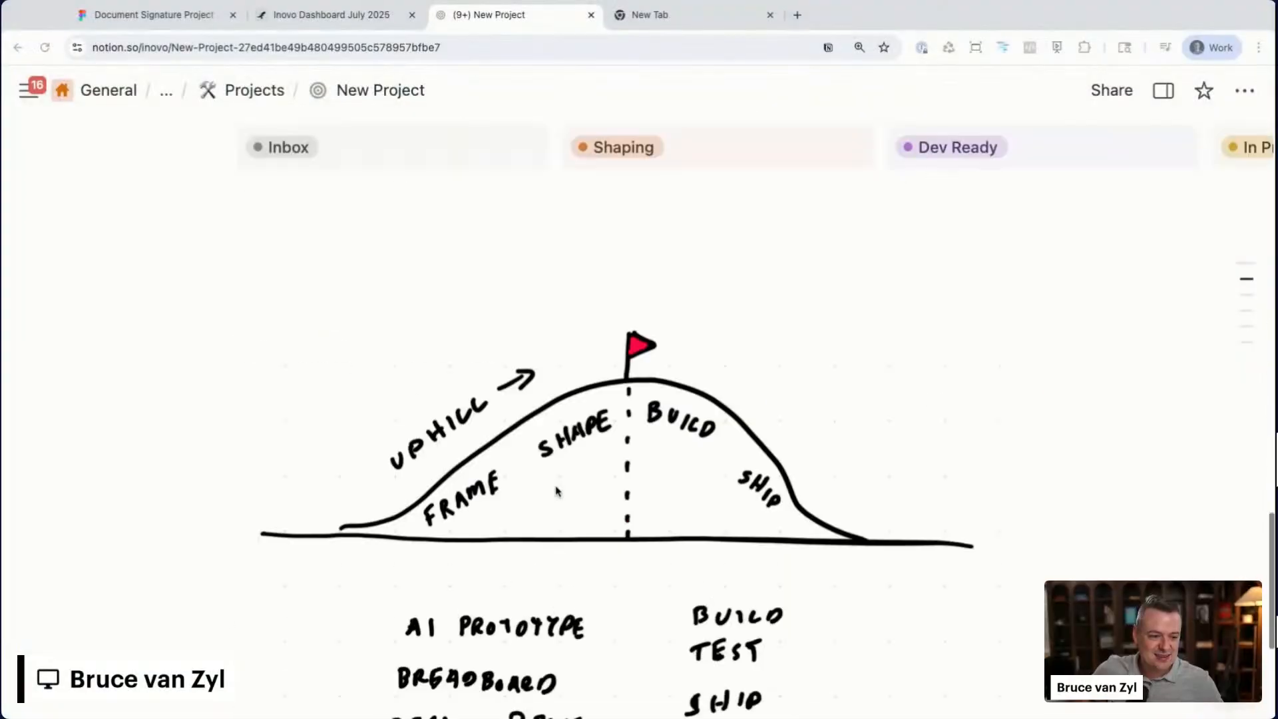
pyautogui.scroll(-4, 557, 491)
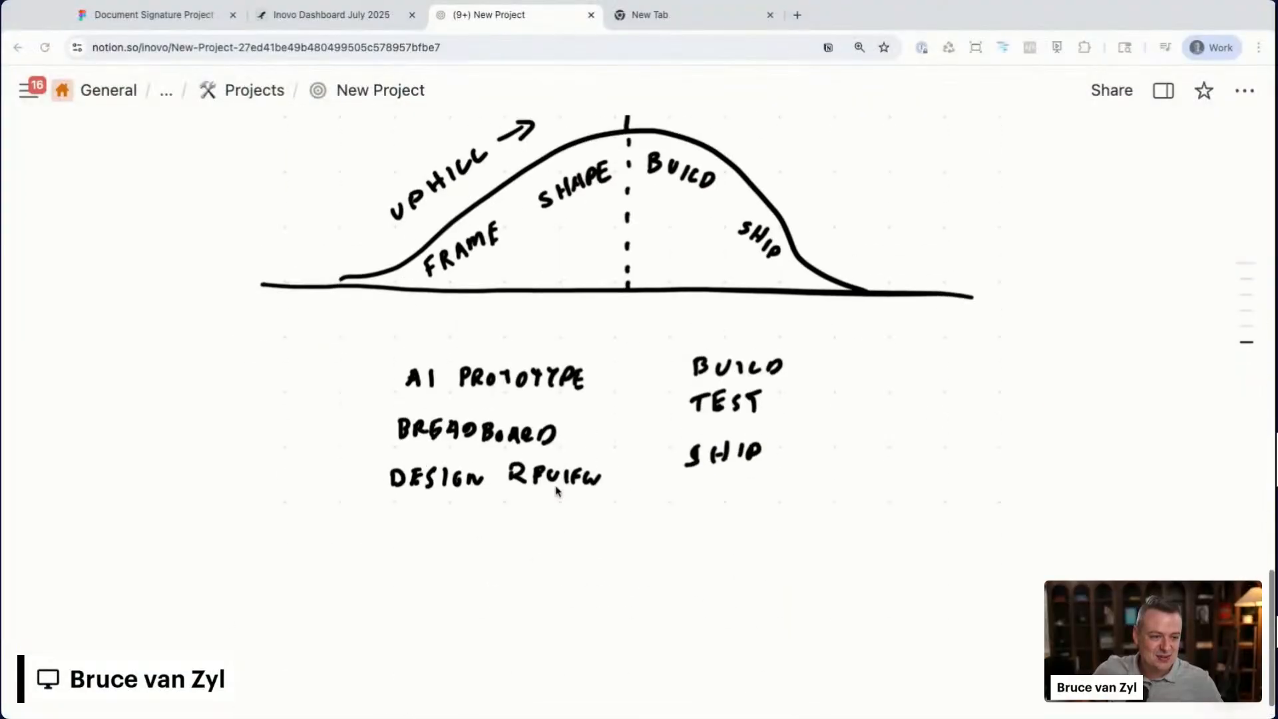
pyautogui.scroll(2, 505, 466)
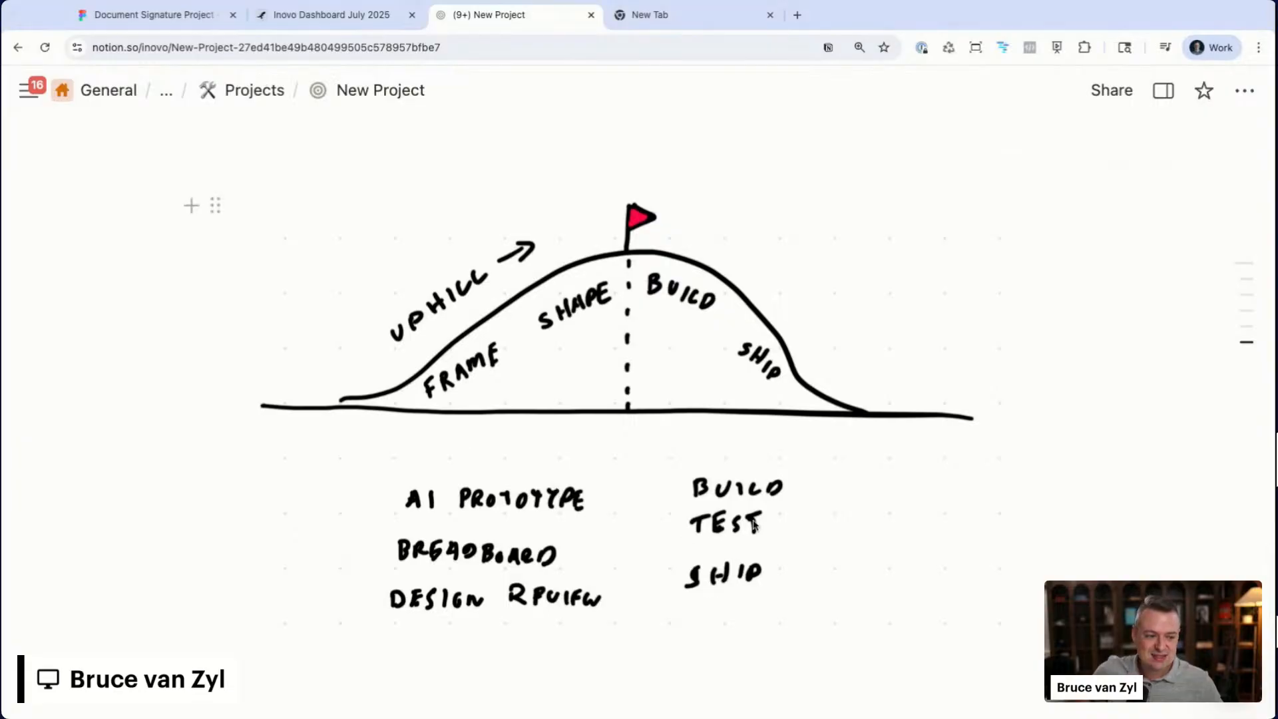
pyautogui.moveTo(419, 386)
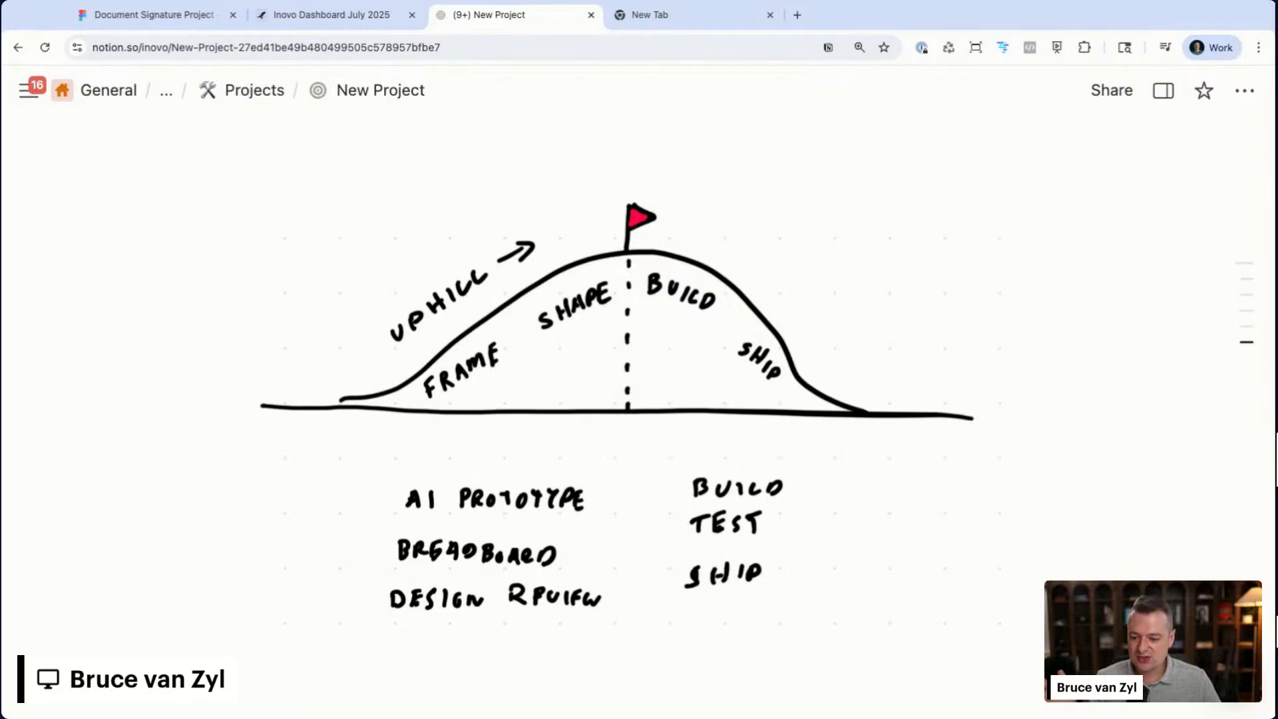
pyautogui.press('super+Tab')
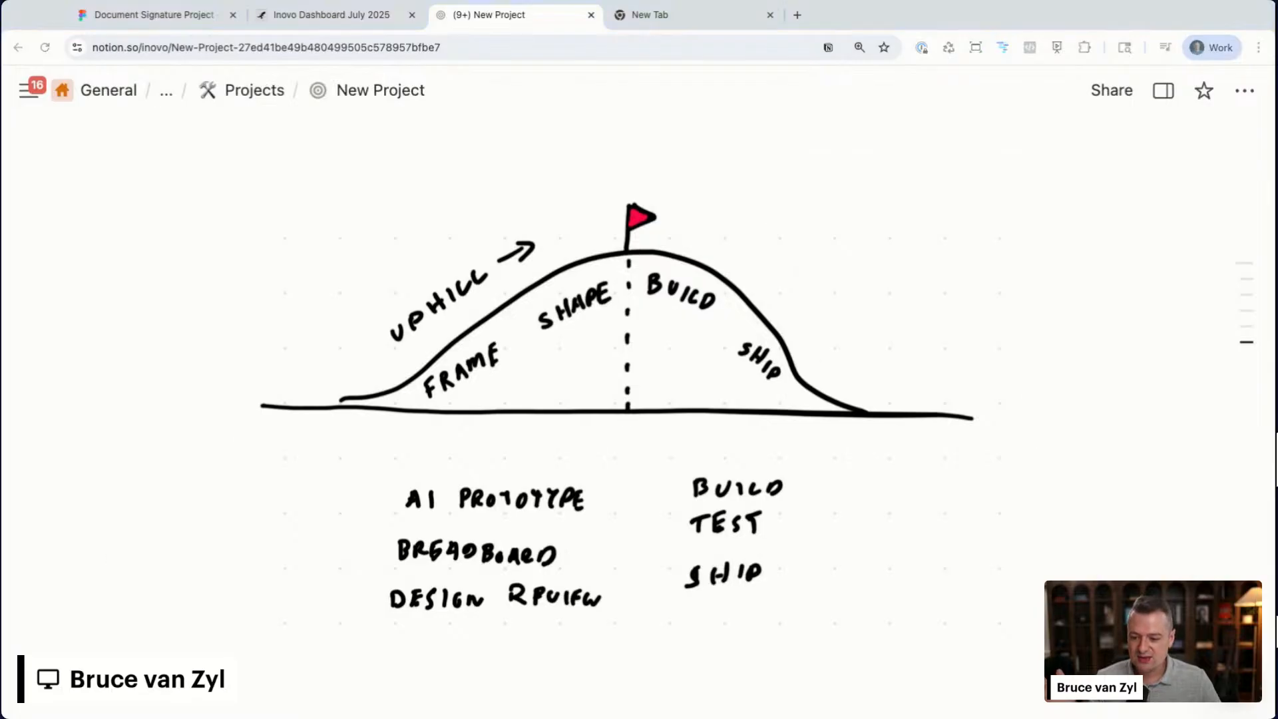
pyautogui.click(872, 349)
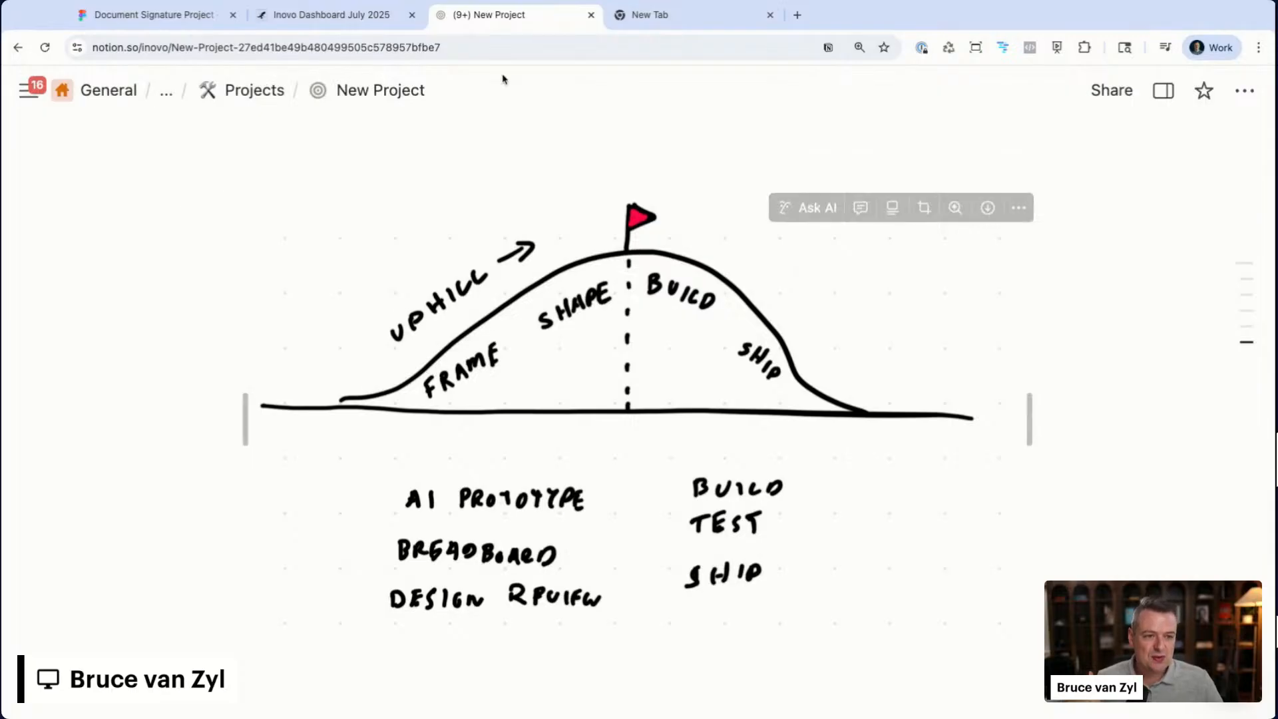
pyautogui.scroll(-10, 479, 291)
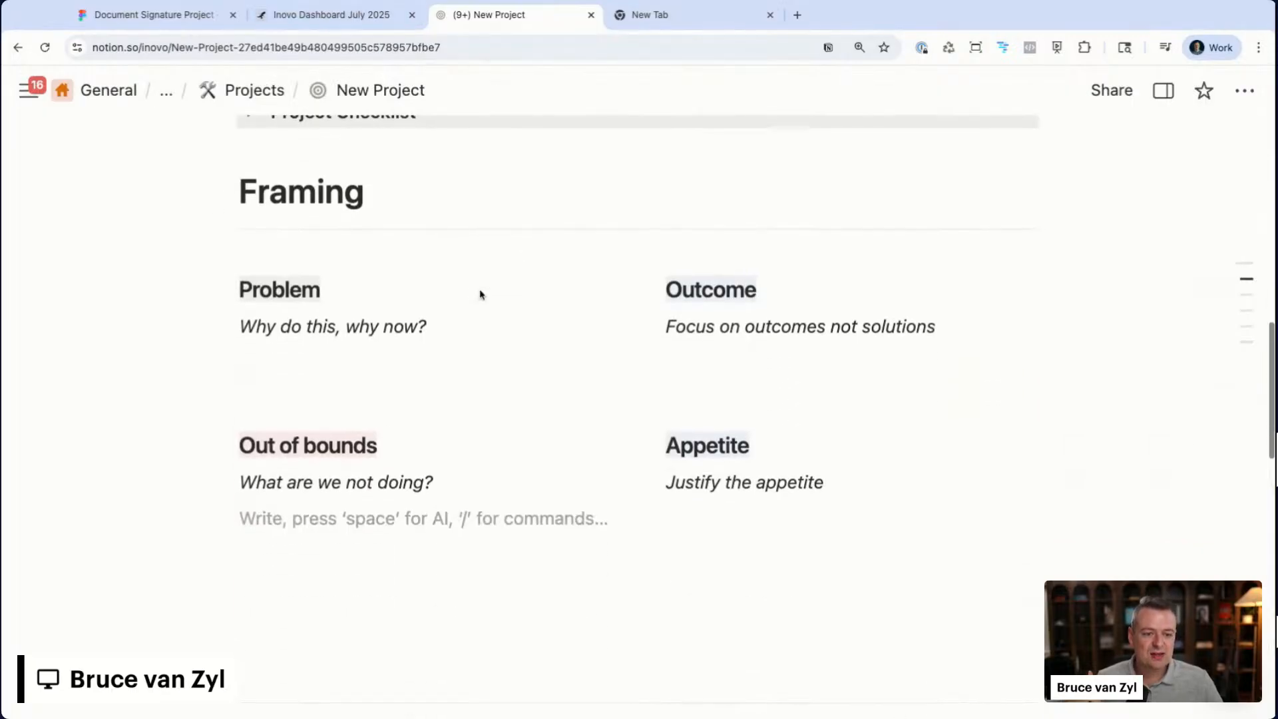
pyautogui.click(331, 359)
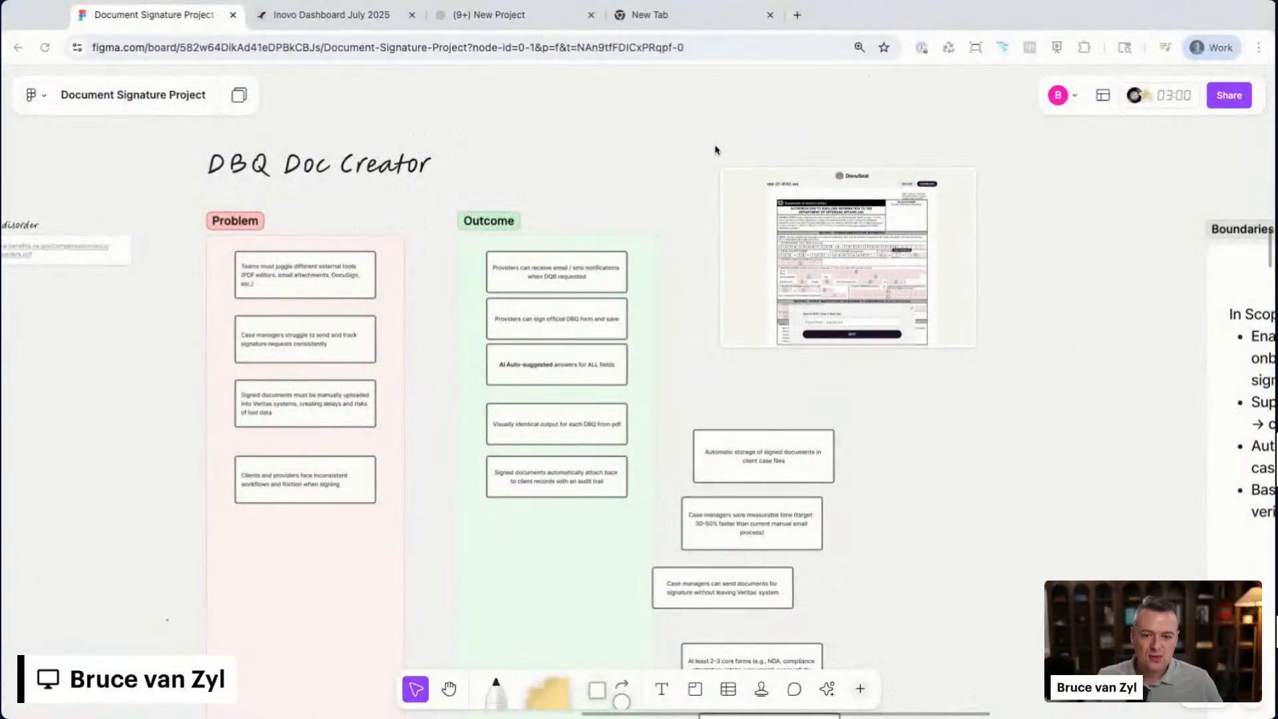
# - Examine the DBQ Doc Creator framing on the Document Signature Project board, covering the Problem, Outcome, NOT and Appetite areas
pyautogui.scroll(3, 606, 266)
pyautogui.scroll(2, 606, 266)
pyautogui.scroll(3, 432, 266)
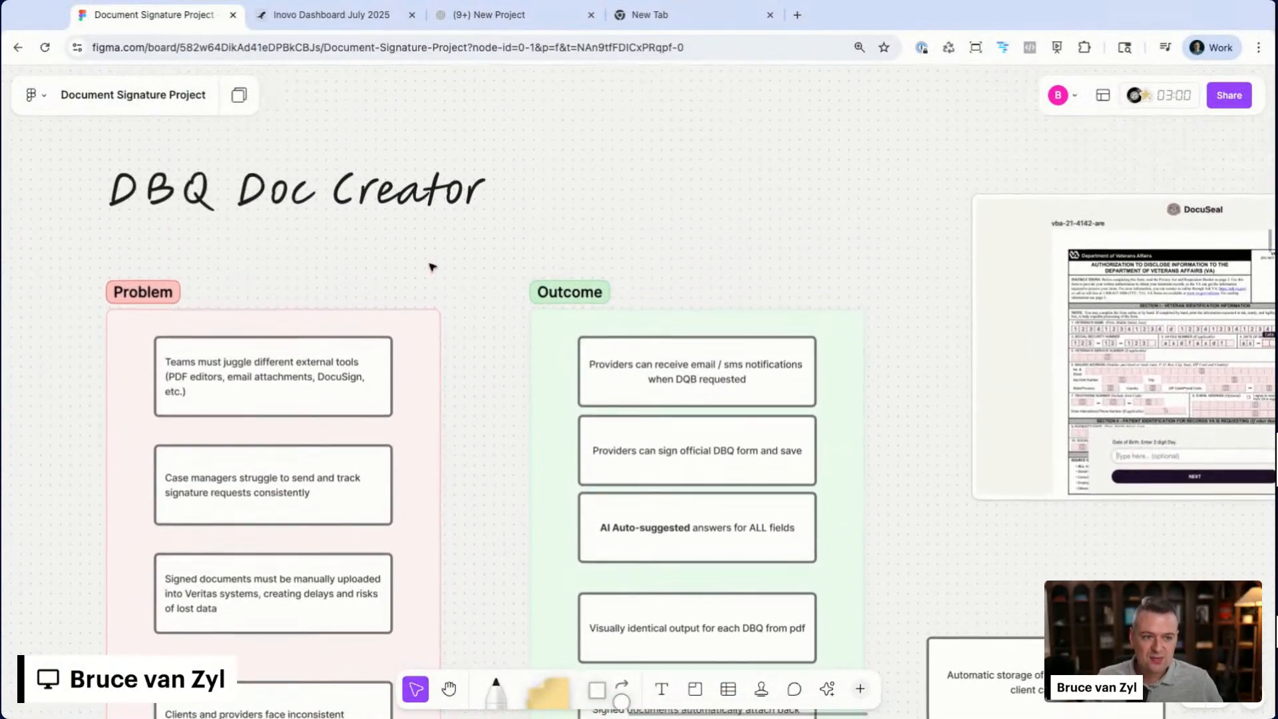
pyautogui.click(585, 300)
pyautogui.click(297, 213)
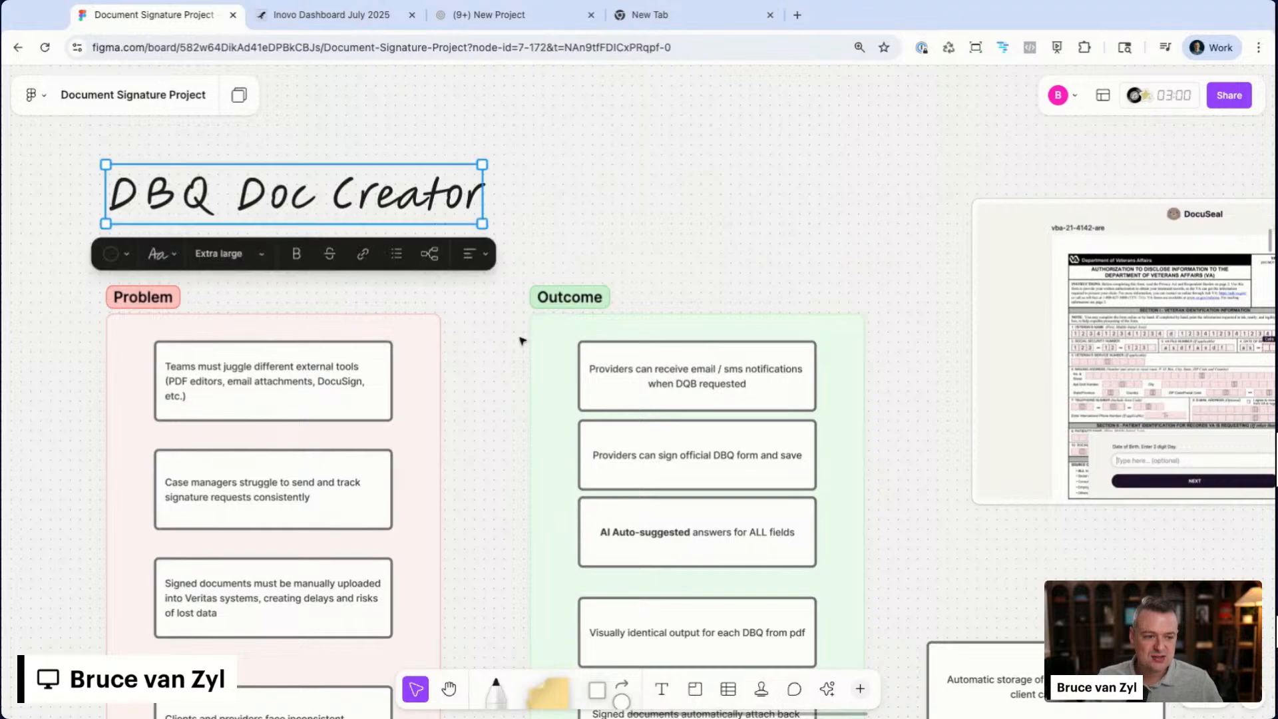
pyautogui.scroll(-7, 373, 393)
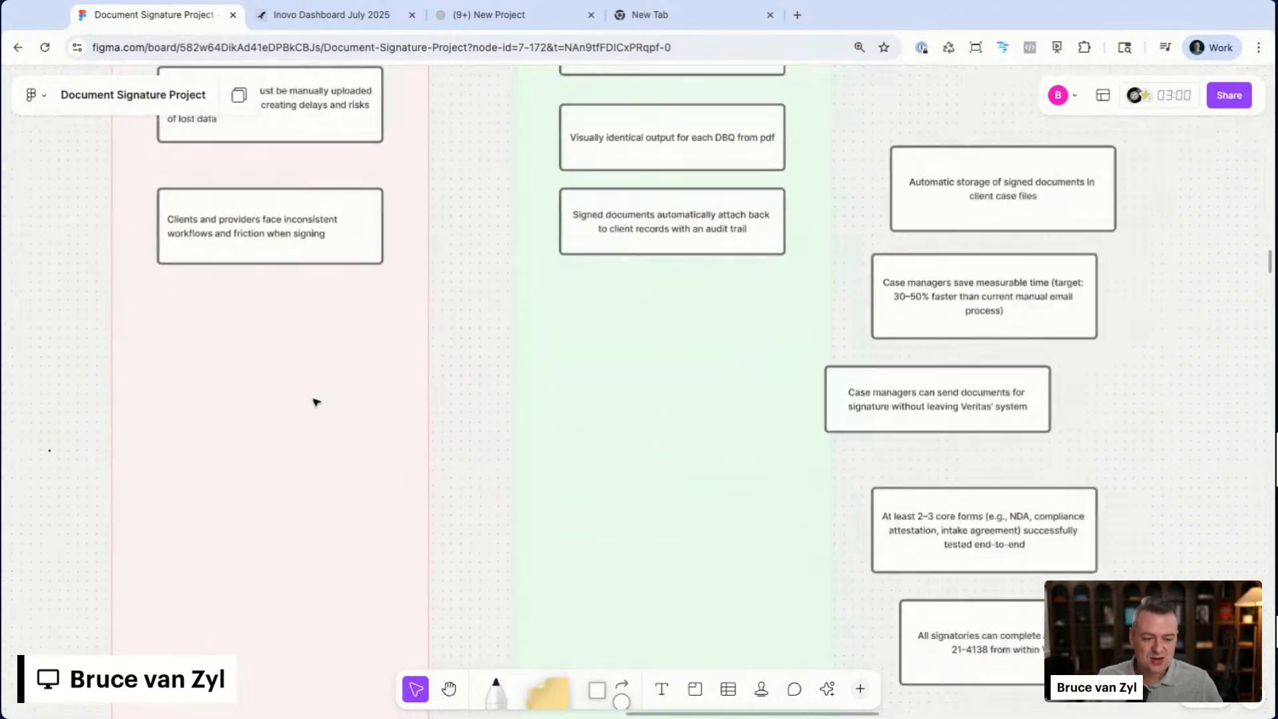
pyautogui.scroll(-3, 315, 402)
pyautogui.scroll(-8, 282, 599)
pyautogui.scroll(5, 233, 426)
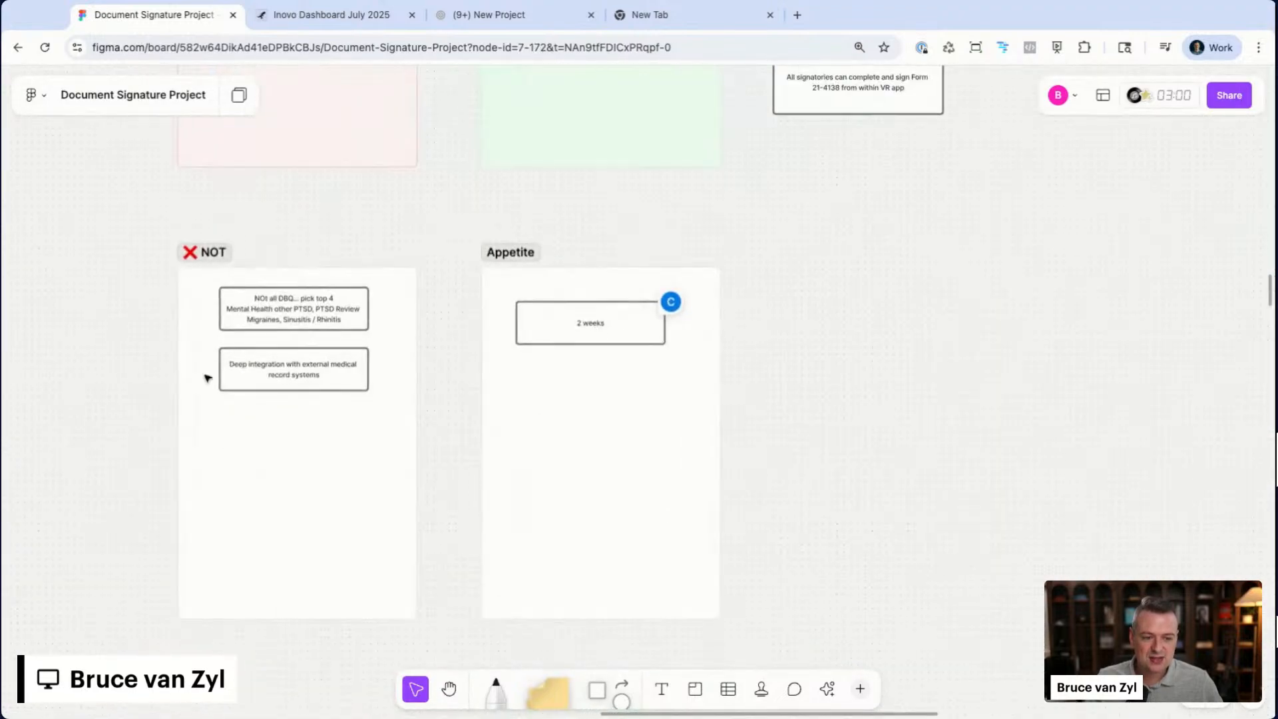
# - Nudge the "2 weeks" box slightly up and to the left inside the Appetite area
pyautogui.click(548, 325)
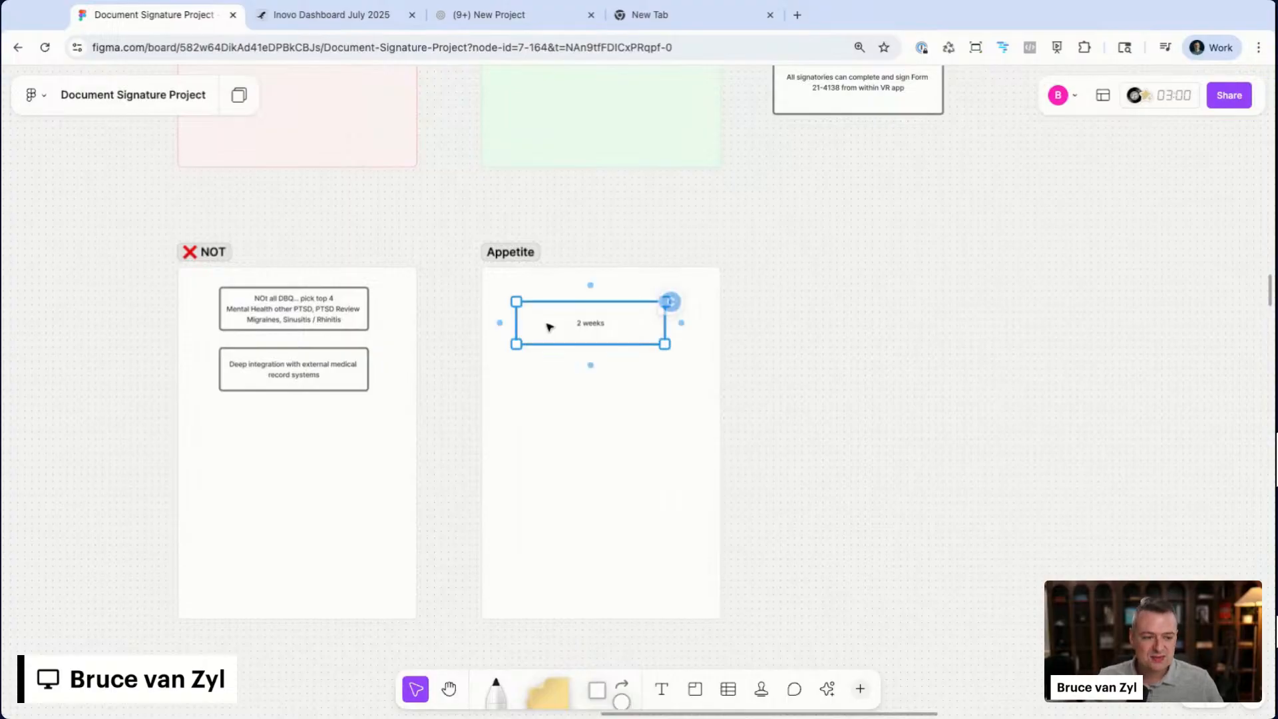
pyautogui.scroll(3, 573, 326)
pyautogui.moveTo(612, 330)
pyautogui.mouseDown()
pyautogui.moveTo(957, 323)
pyautogui.moveTo(563, 352)
pyautogui.moveTo(606, 306)
pyautogui.mouseUp()
pyautogui.scroll(-2, 611, 312)
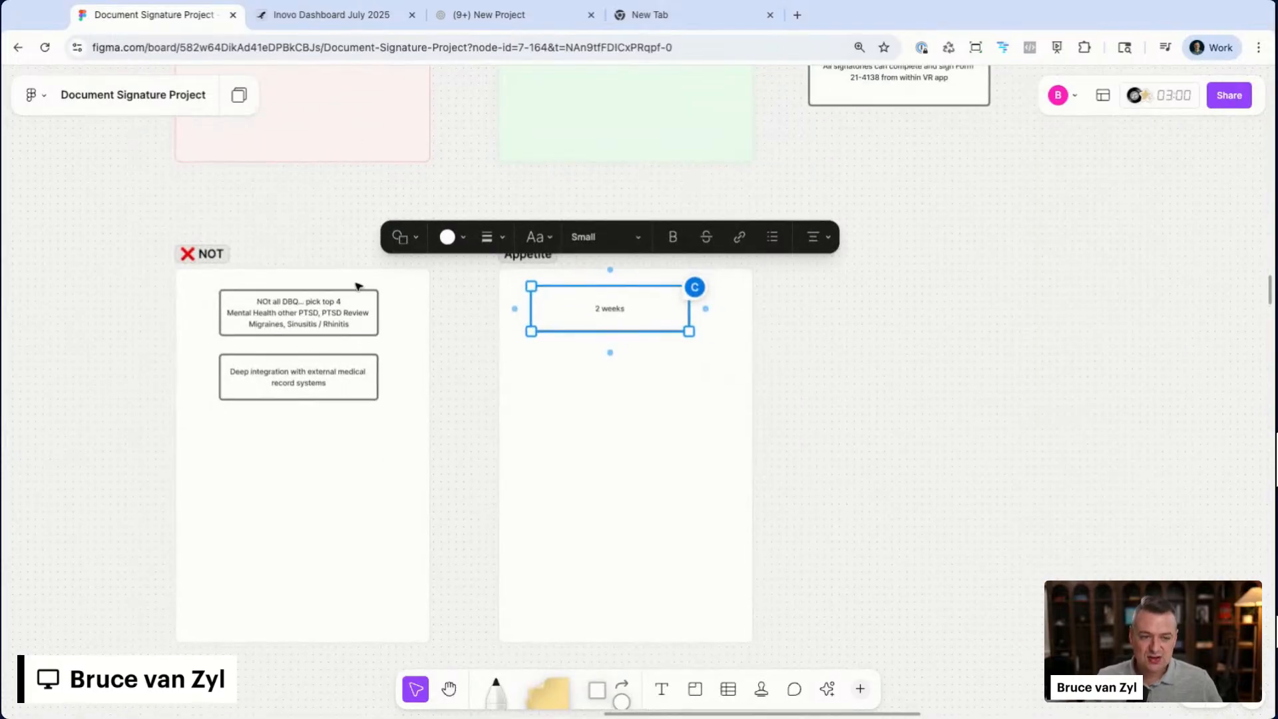
pyautogui.scroll(1, 359, 286)
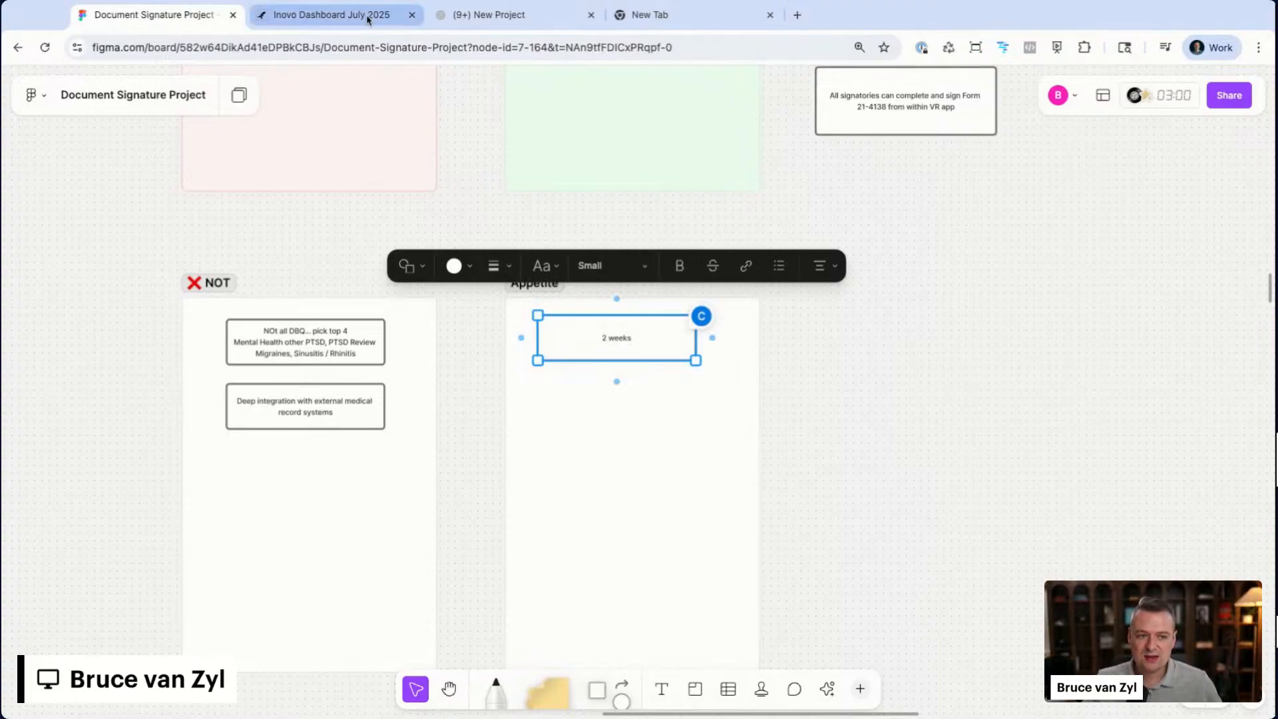
pyautogui.scroll(2, 358, 319)
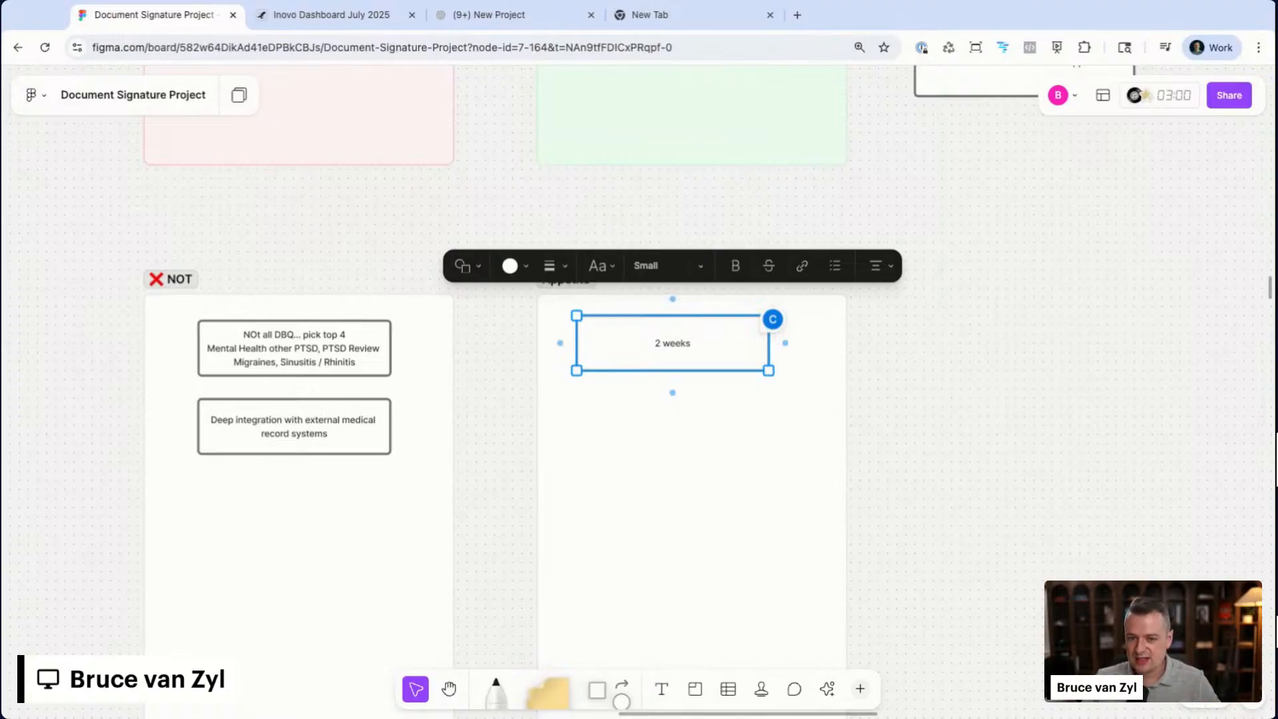
# - Shift the "NOt all DBQ... pick top 4" box slightly down within the NOT area
pyautogui.click(297, 361)
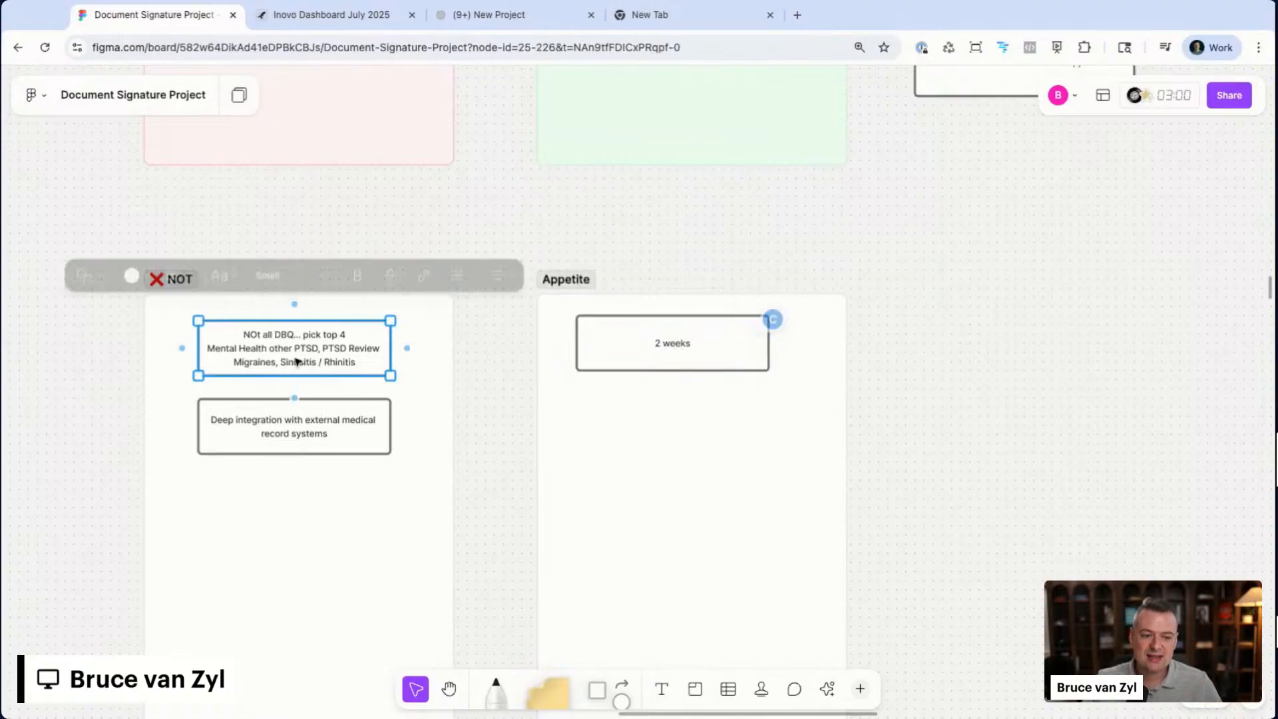
pyautogui.hscroll(-2, 315, 358)
pyautogui.scroll(1, 369, 363)
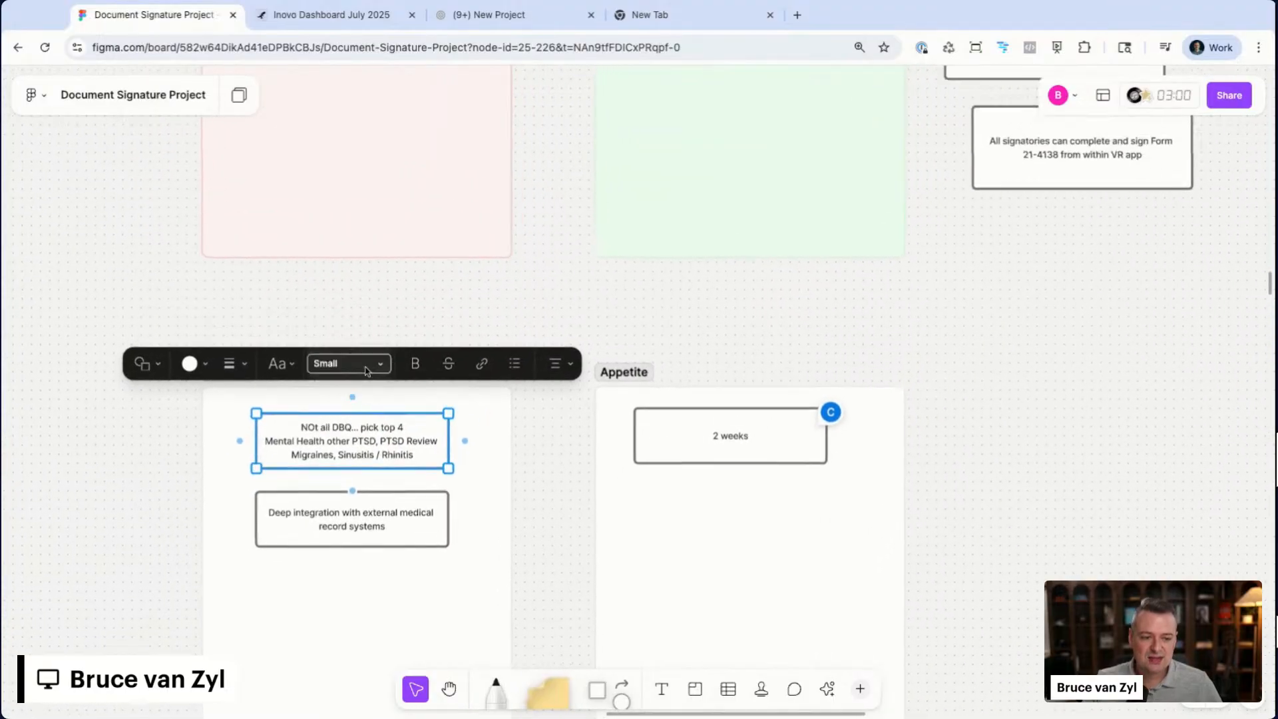
pyautogui.moveTo(343, 446); pyautogui.dragTo(267, 598)
pyautogui.scroll(-2, 268, 598)
pyautogui.hscroll(-1, 268, 598)
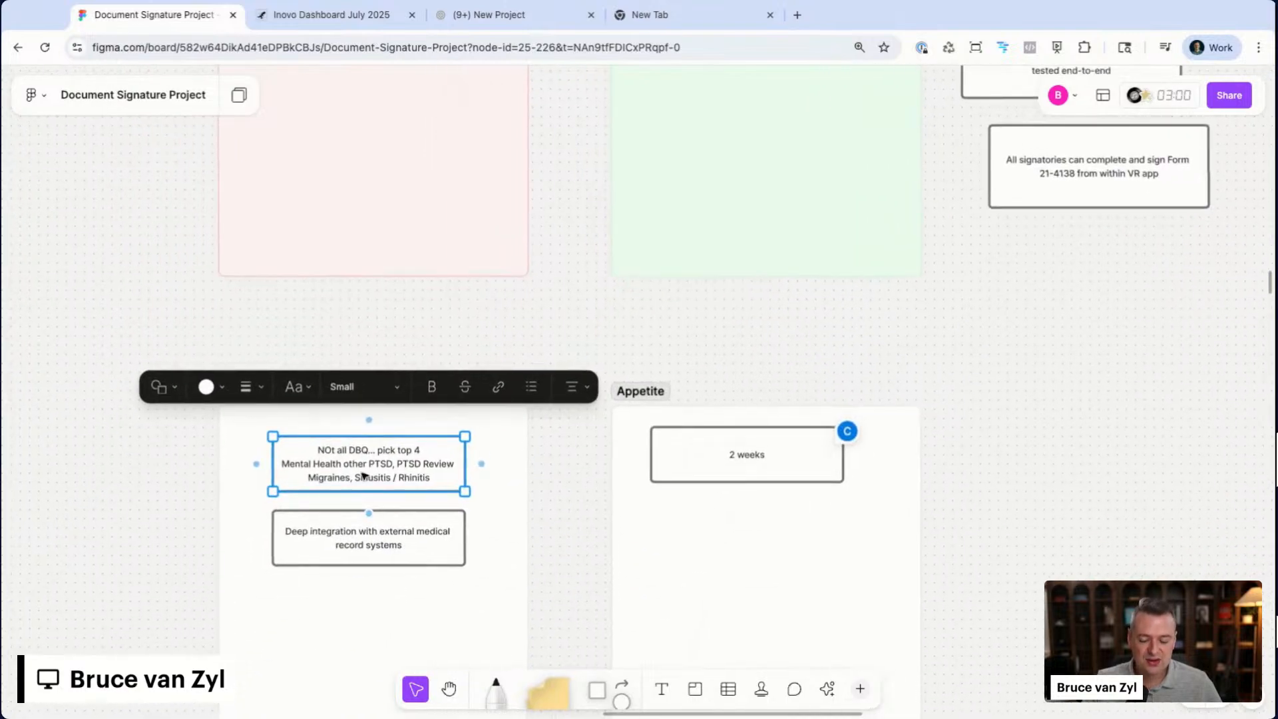
pyautogui.hscroll(1, 326, 489)
pyautogui.scroll(1, 326, 490)
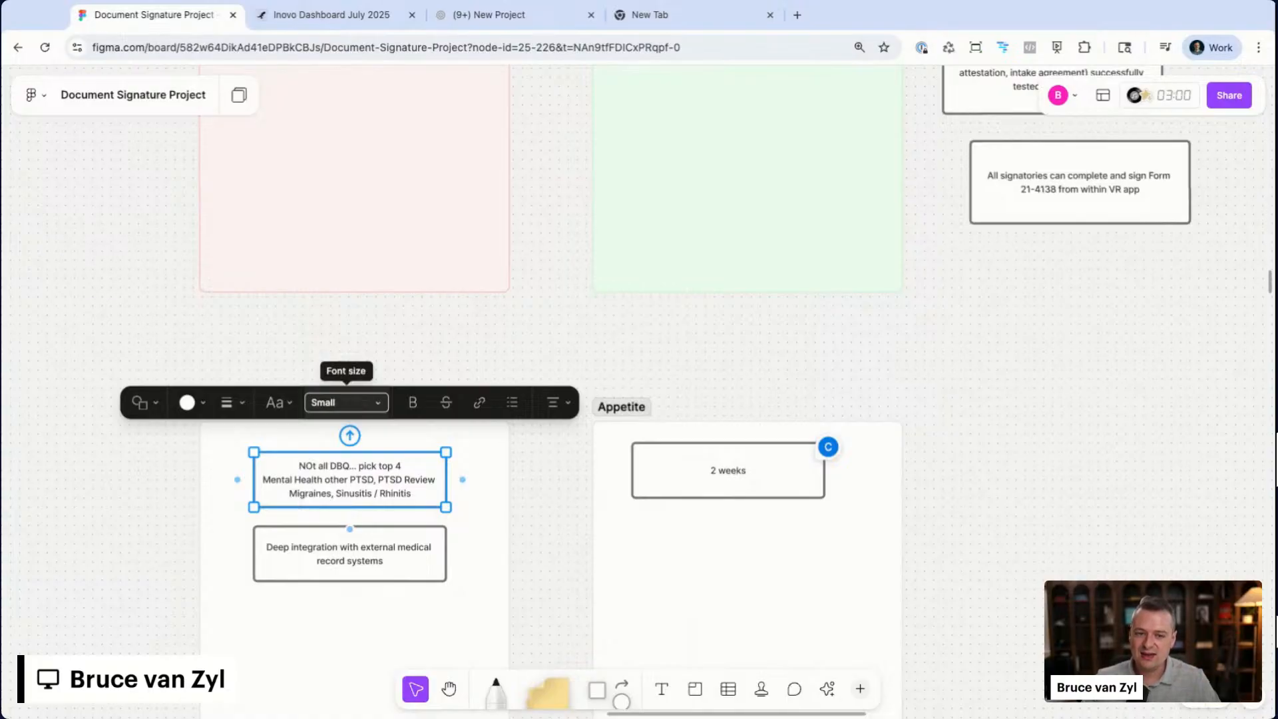
# - Switch to the New Project page in Notion and review its Framing section again
pyautogui.click(374, 25)
pyautogui.click(473, 27)
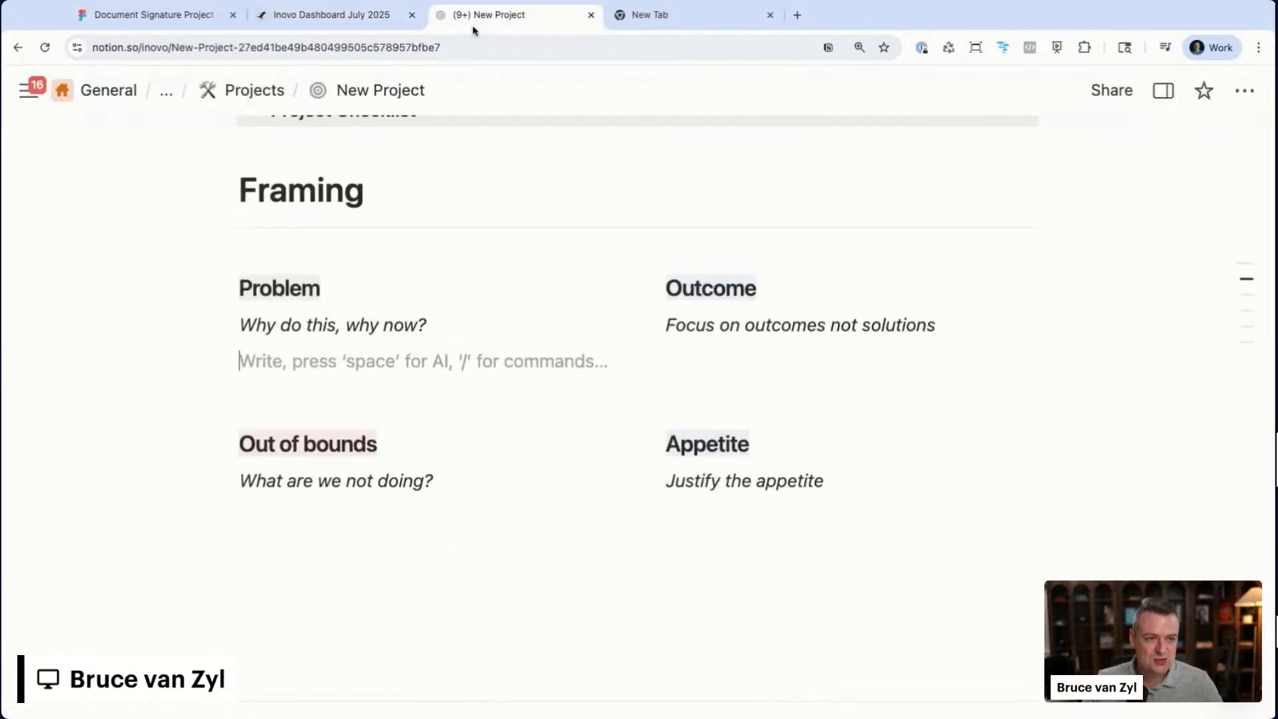
pyautogui.scroll(-1, 498, 424)
pyautogui.scroll(-8, 498, 425)
pyautogui.scroll(4, 391, 249)
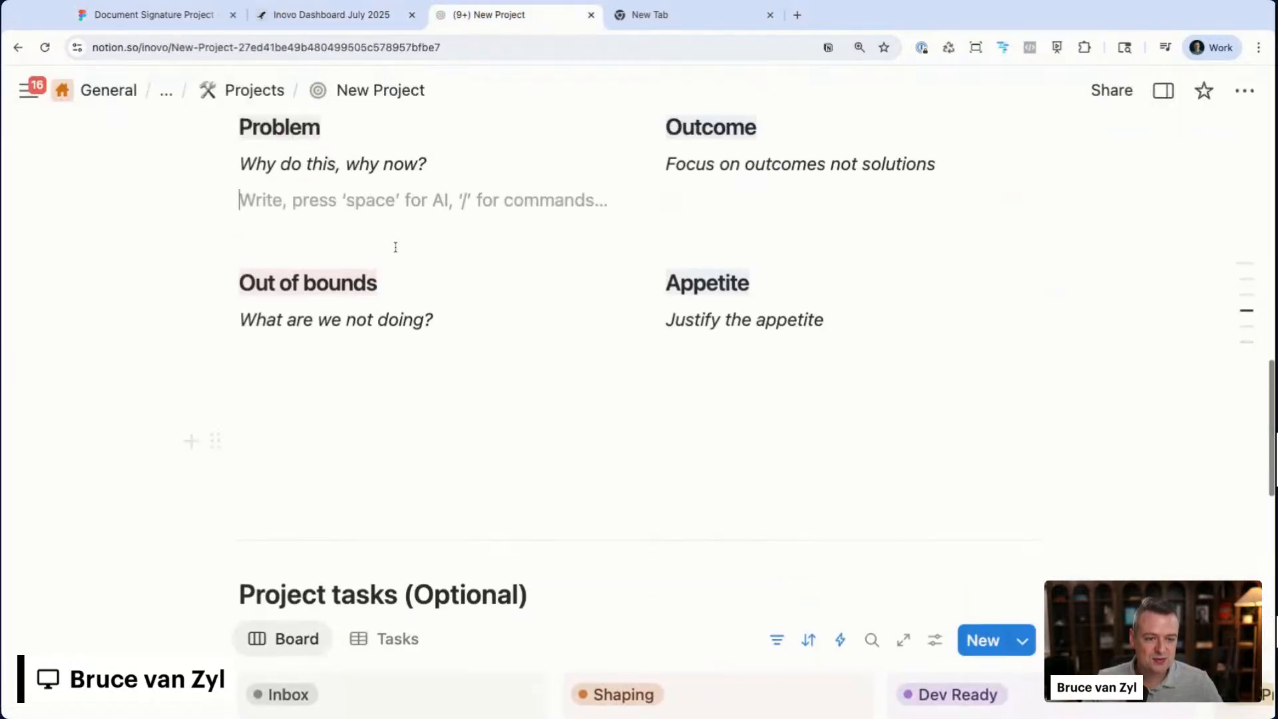
pyautogui.scroll(2, 365, 193)
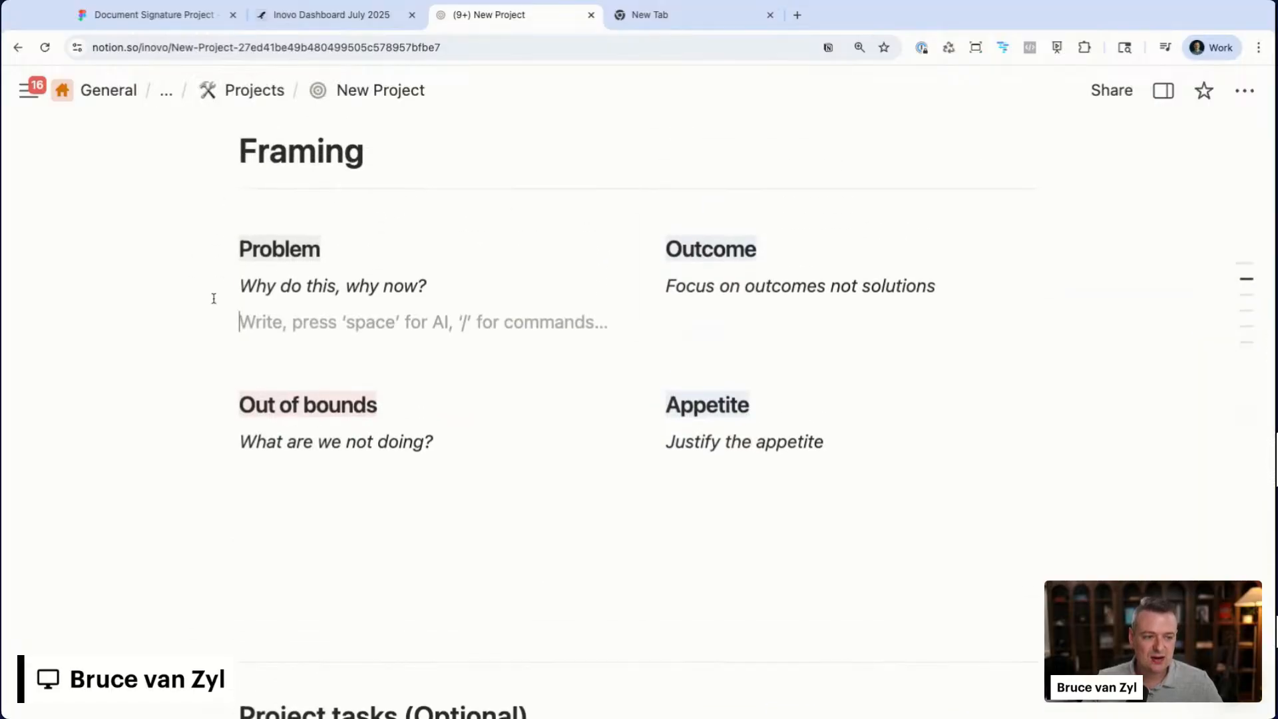
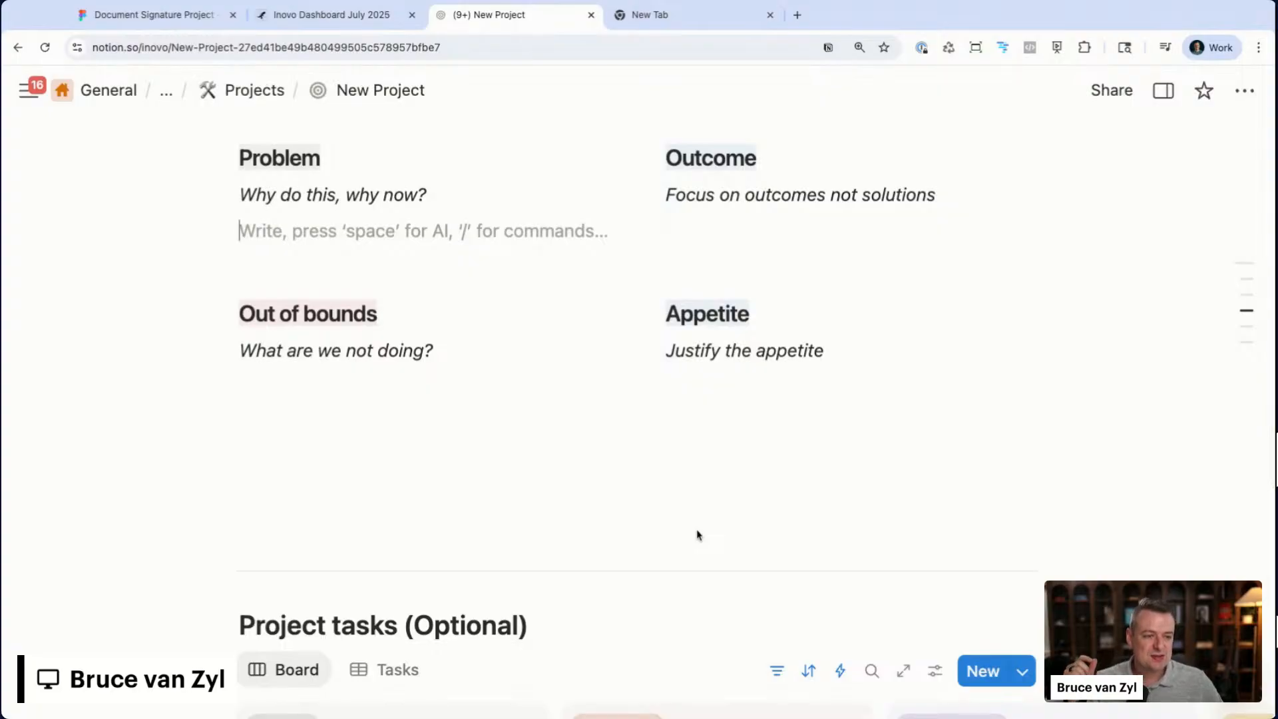
# - Expand the Project Checklist above the Framing section and mark "Frame Doc Below" as done
pyautogui.scroll(5, 696, 534)
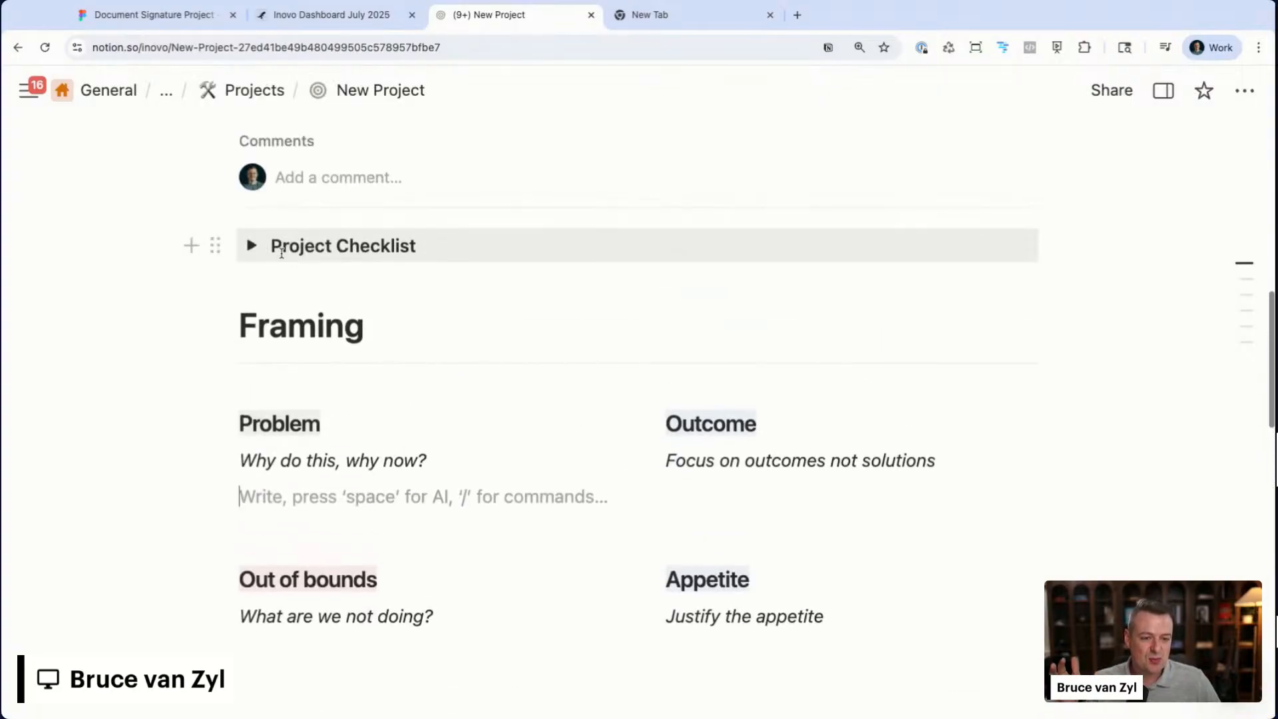
pyautogui.click(251, 245)
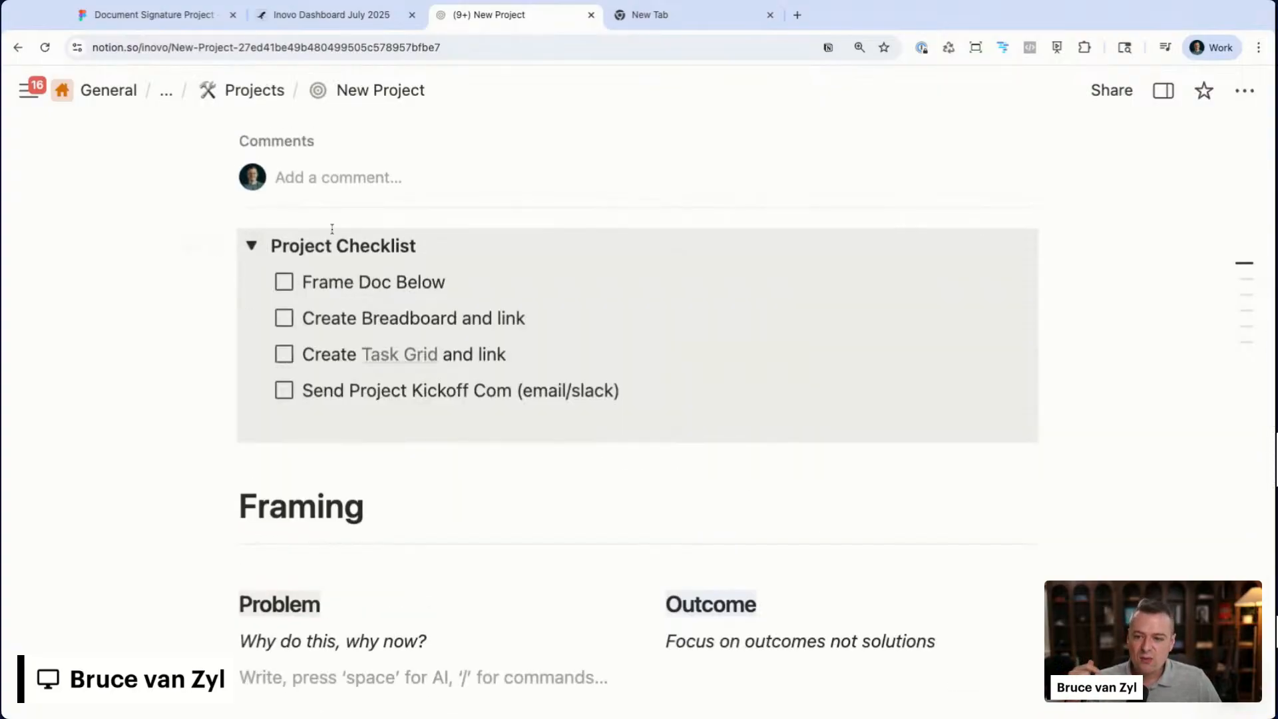
pyautogui.scroll(2, 389, 353)
pyautogui.scroll(10, 1154, 195)
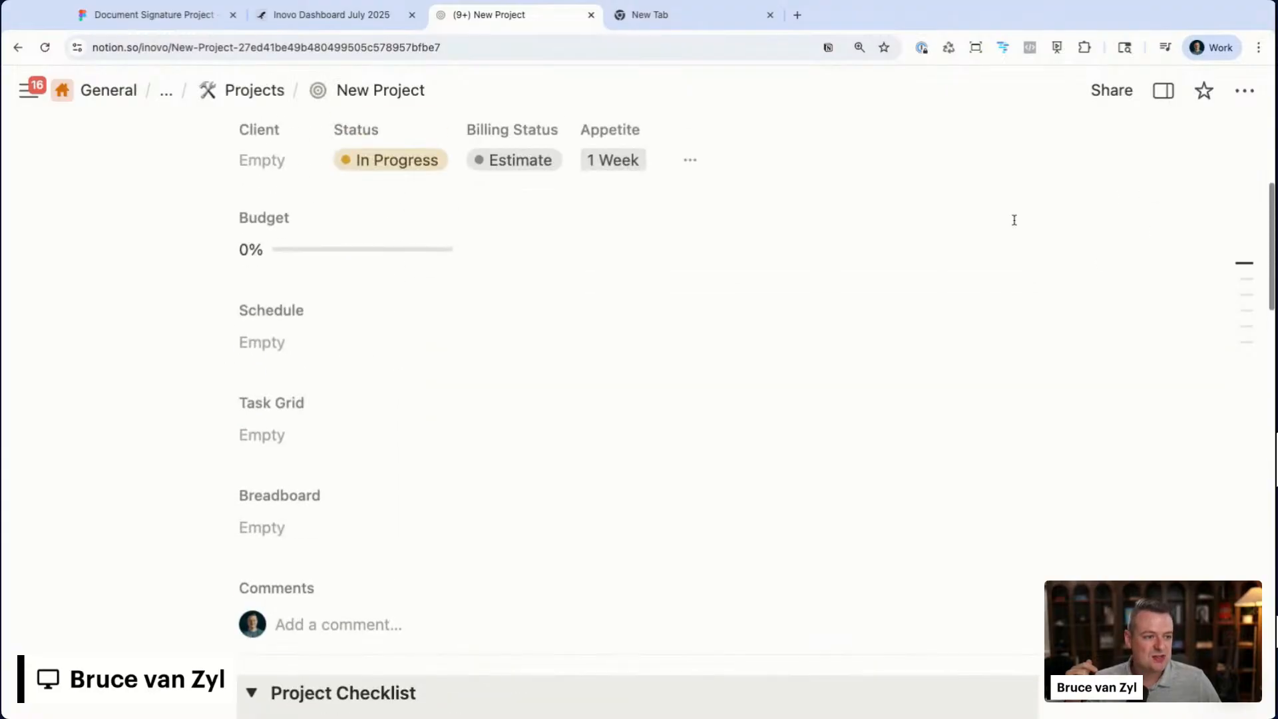
pyautogui.scroll(-10, 402, 202)
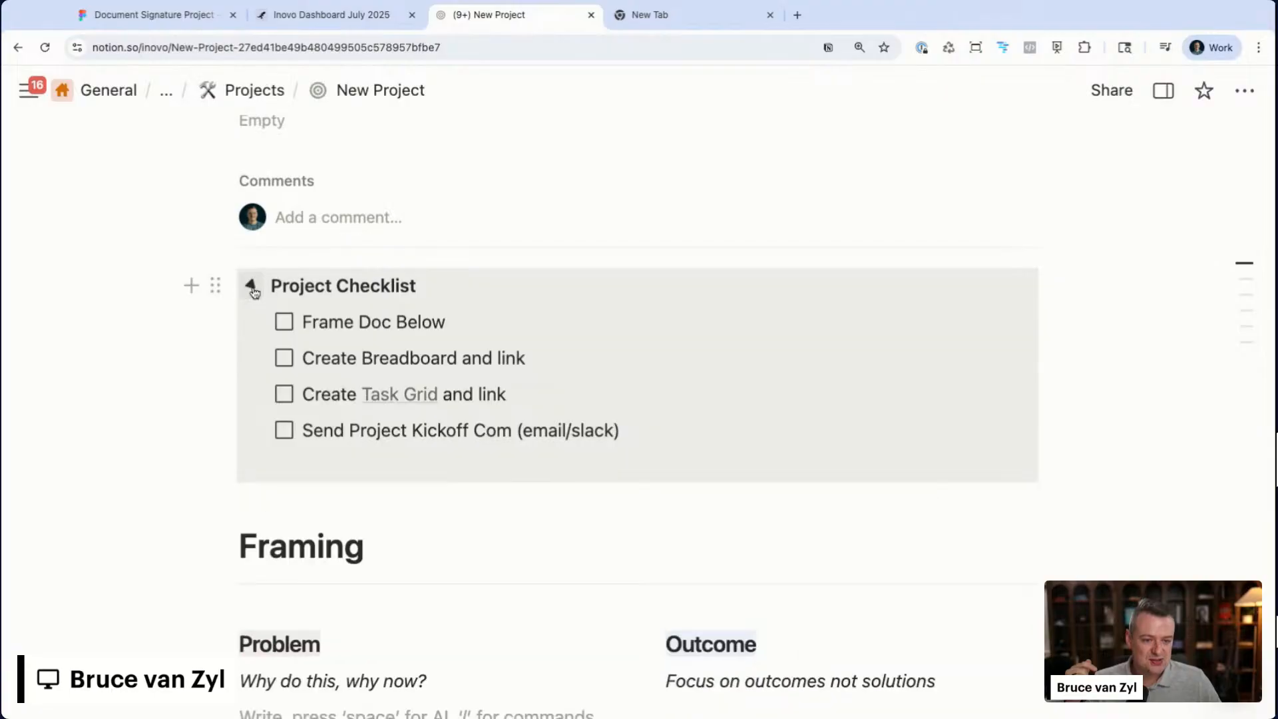
pyautogui.click(285, 323)
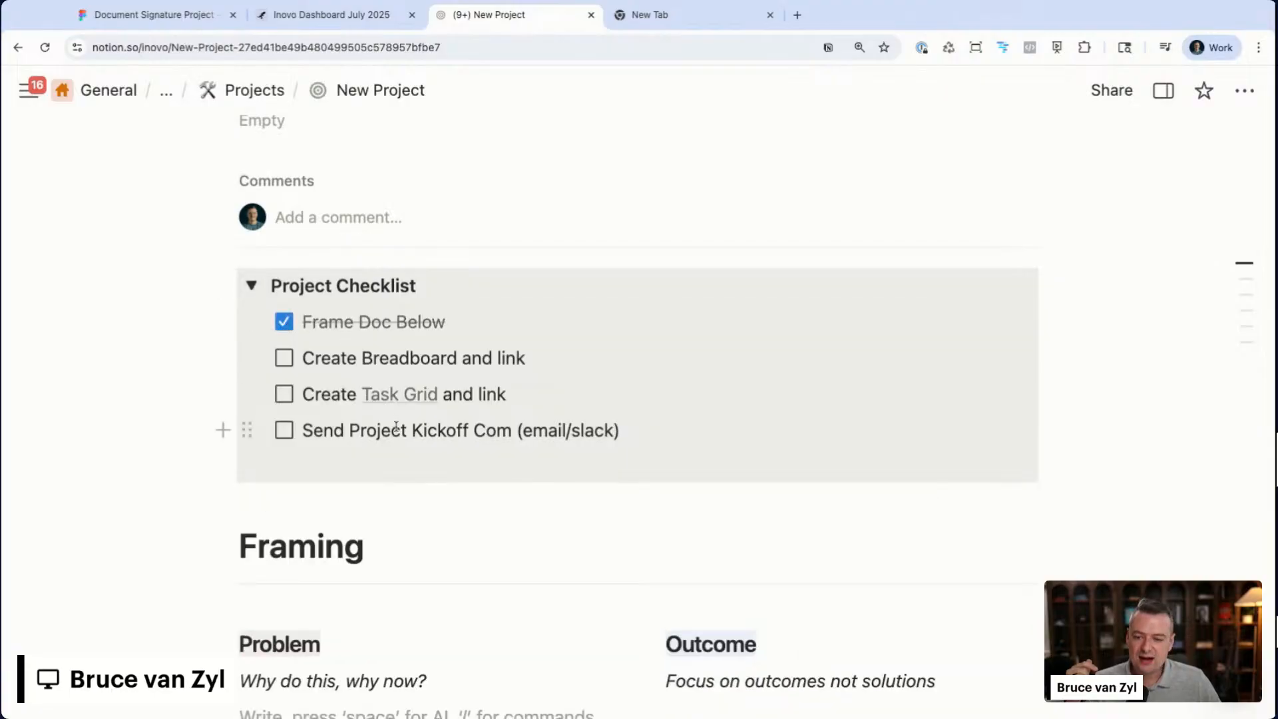
# - Highlight the "Create Breadboard and link" checklist item and look at the project's Breadboard property
pyautogui.scroll(-2, 374, 409)
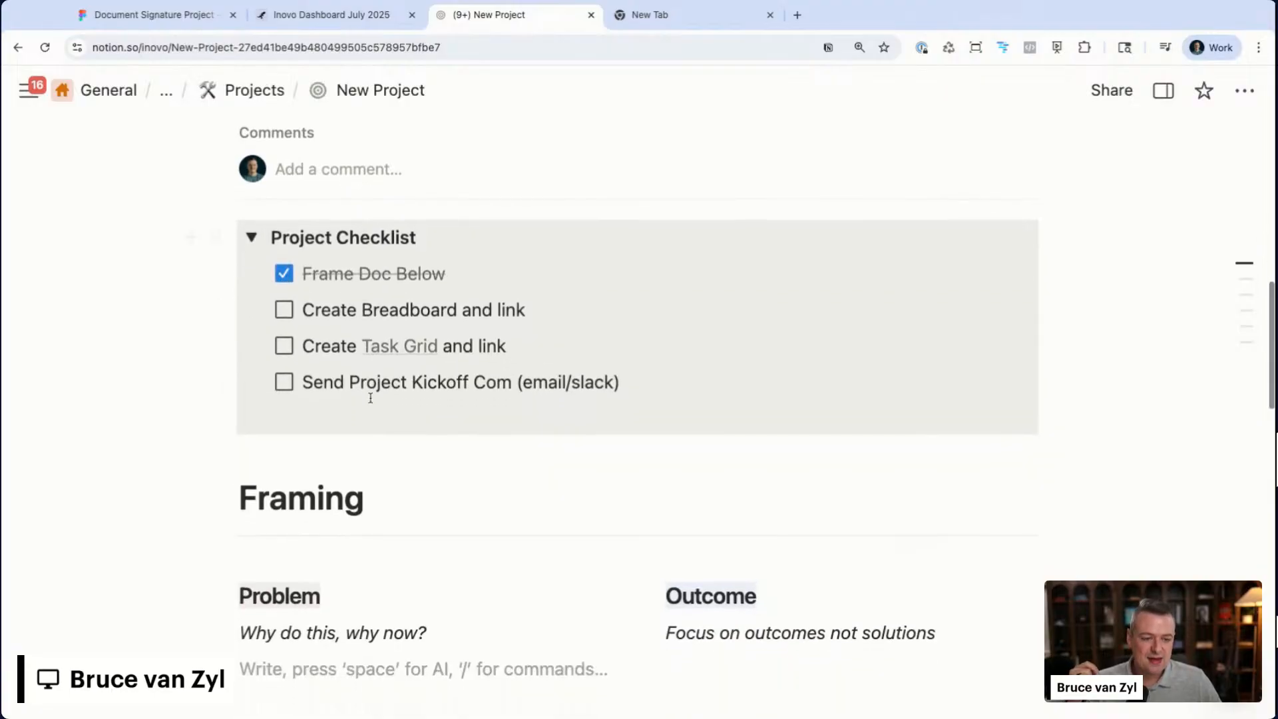
pyautogui.moveTo(306, 310); pyautogui.dragTo(526, 312)
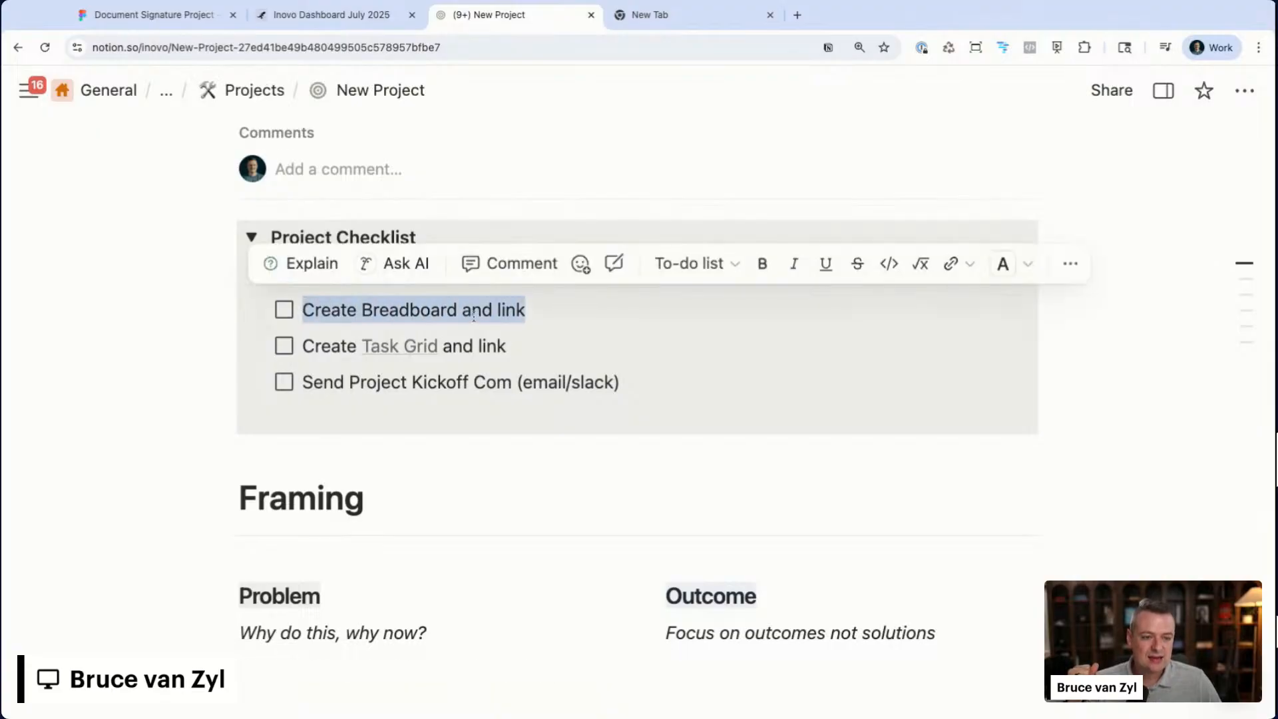
pyautogui.scroll(5, 473, 316)
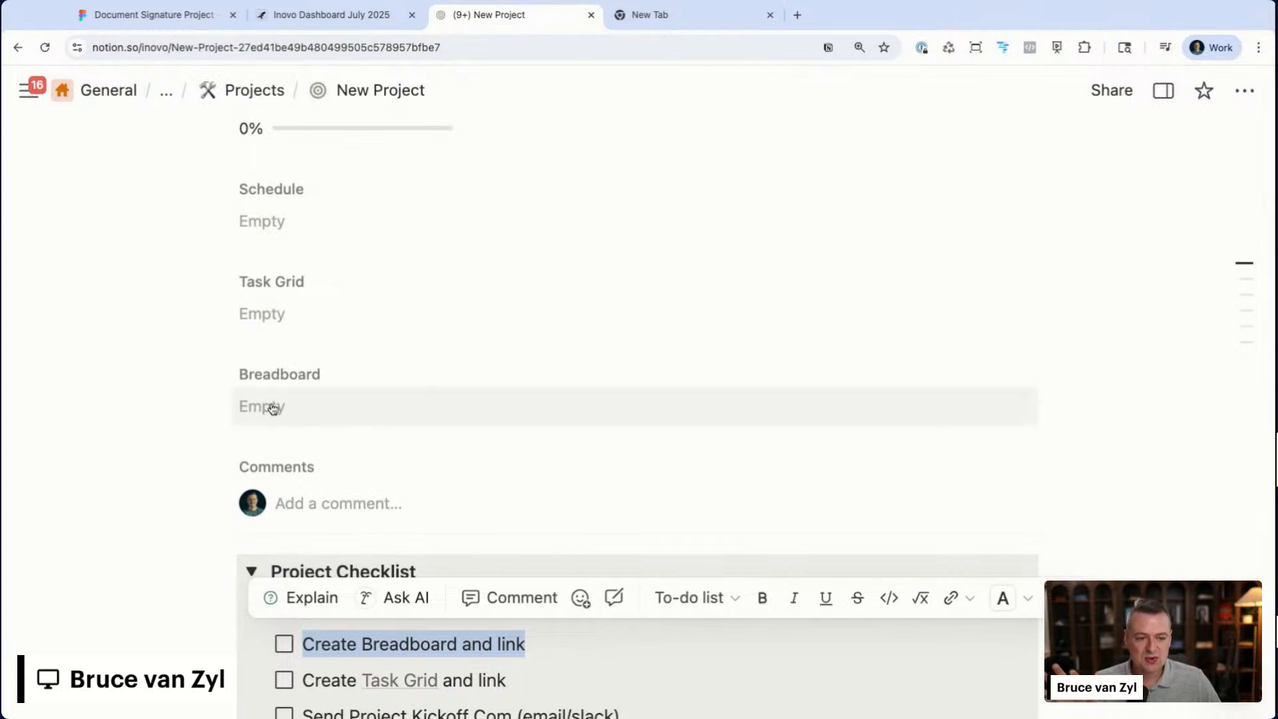
pyautogui.scroll(-1, 437, 421)
pyautogui.scroll(-3, 437, 421)
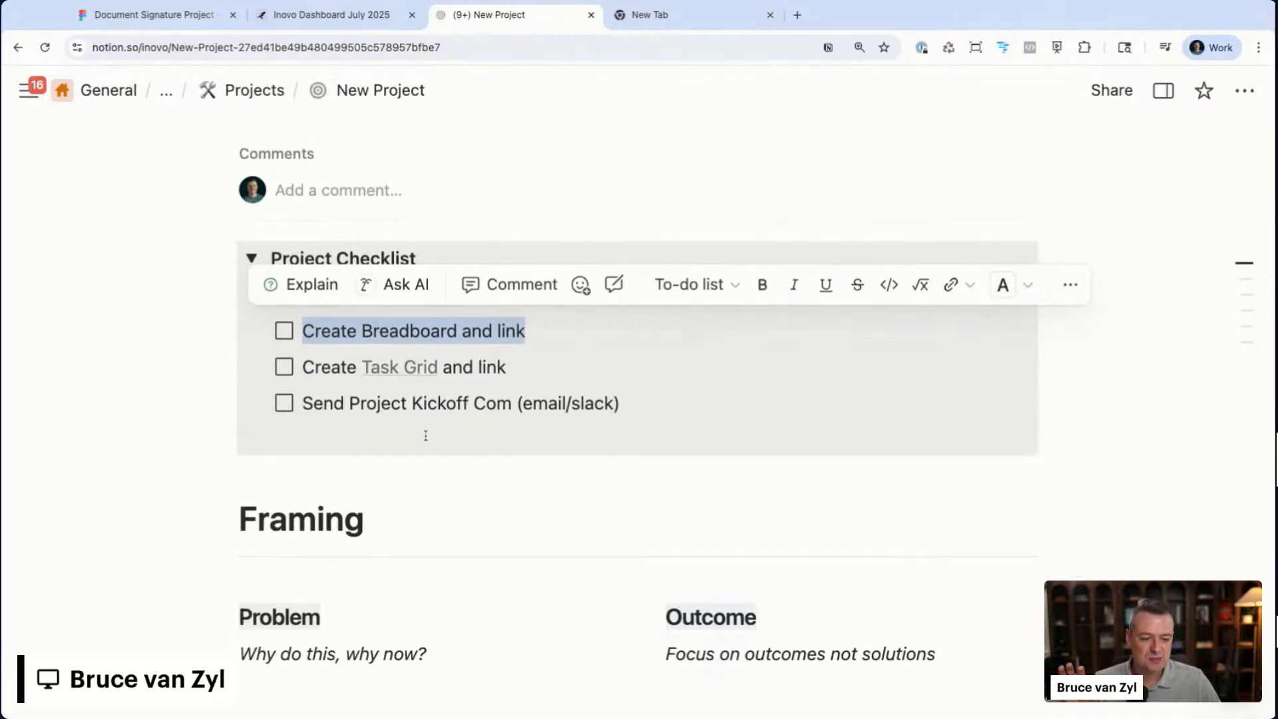
pyautogui.click(426, 433)
# - Switch to the Document Signature Project board in Figma and locate the Claims manager part of the Provider DBQ Flow
pyautogui.click(148, 20)
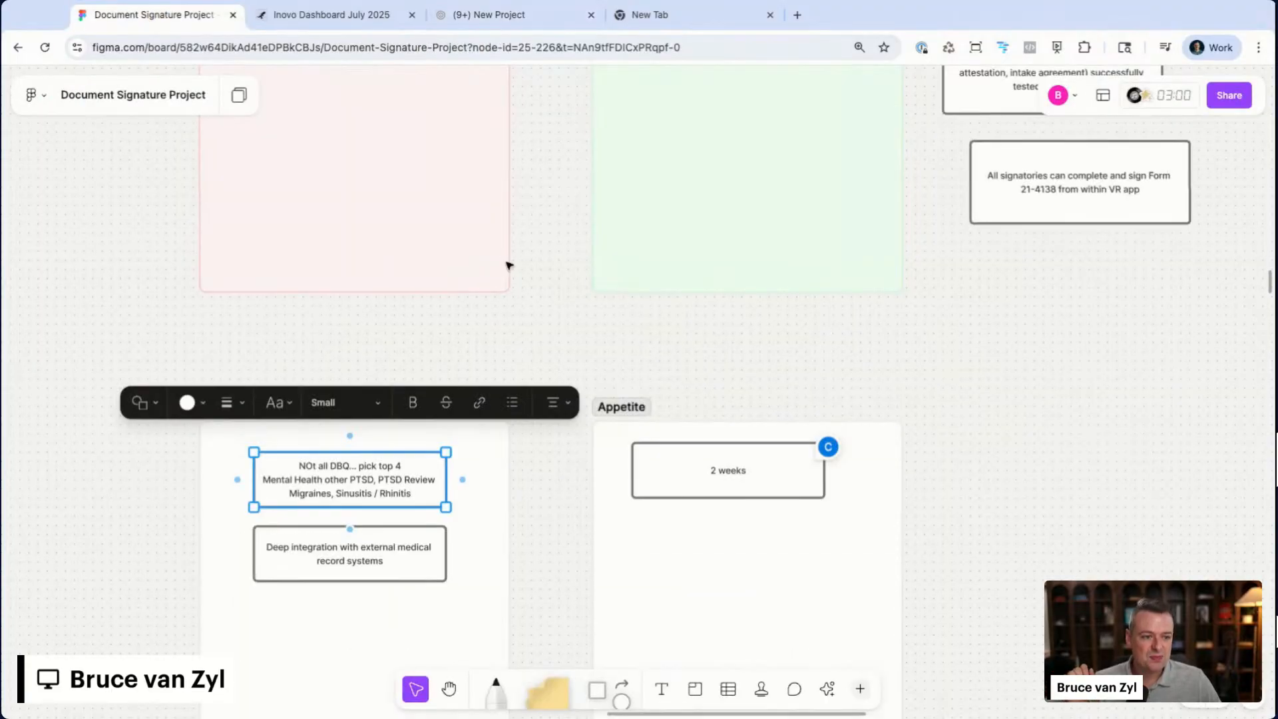
pyautogui.hscroll(10, 509, 266)
pyautogui.scroll(-5, 510, 265)
pyautogui.scroll(-5, 507, 265)
pyautogui.hscroll(2, 508, 265)
pyautogui.hscroll(-3, 508, 265)
pyautogui.scroll(1, 508, 266)
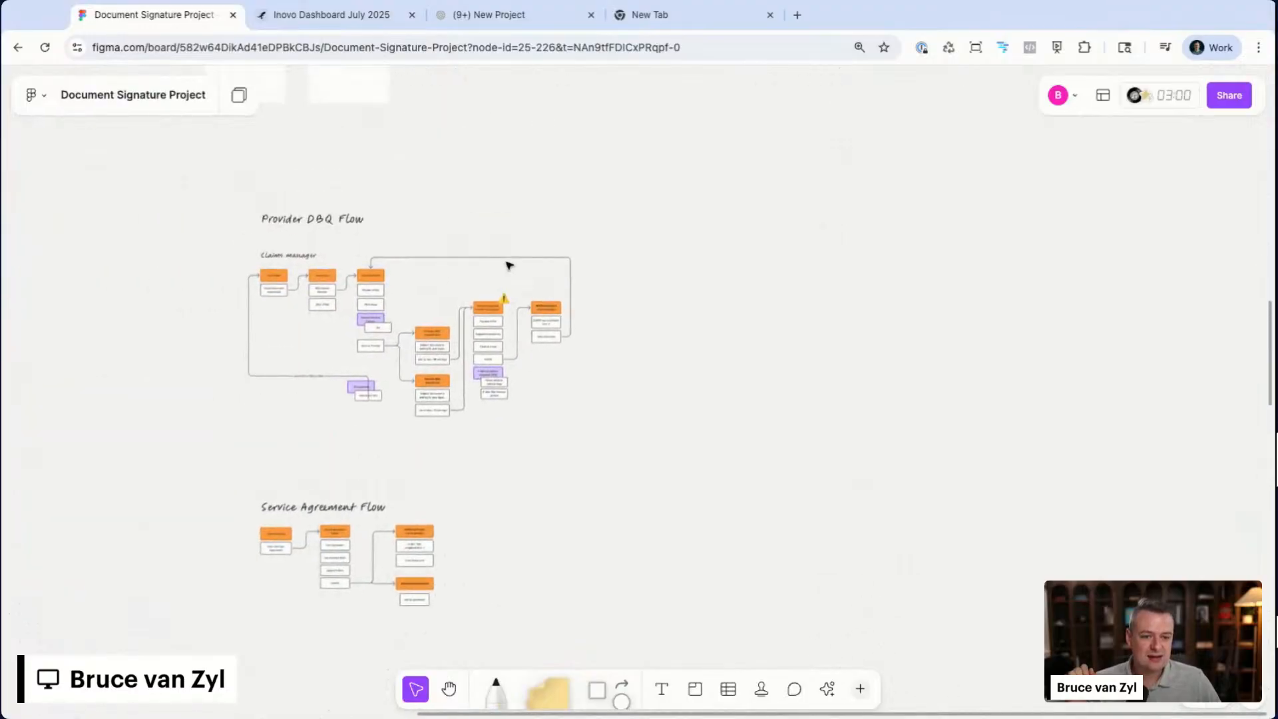
pyautogui.scroll(5, 290, 294)
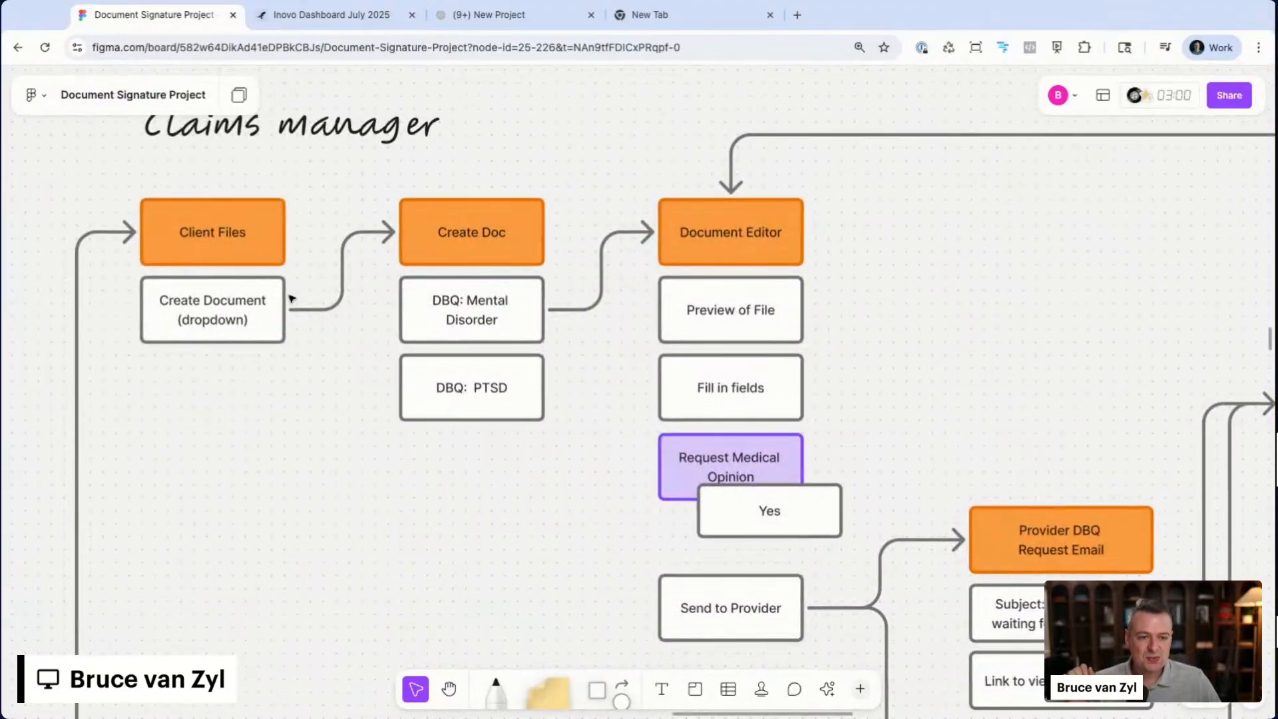
pyautogui.scroll(2, 291, 296)
pyautogui.scroll(1, 291, 298)
pyautogui.hscroll(-1, 290, 297)
# - Examine the Client Files place and its "Create Document (dropdown)" element at the start of the Claims manager flow
pyautogui.click(260, 273)
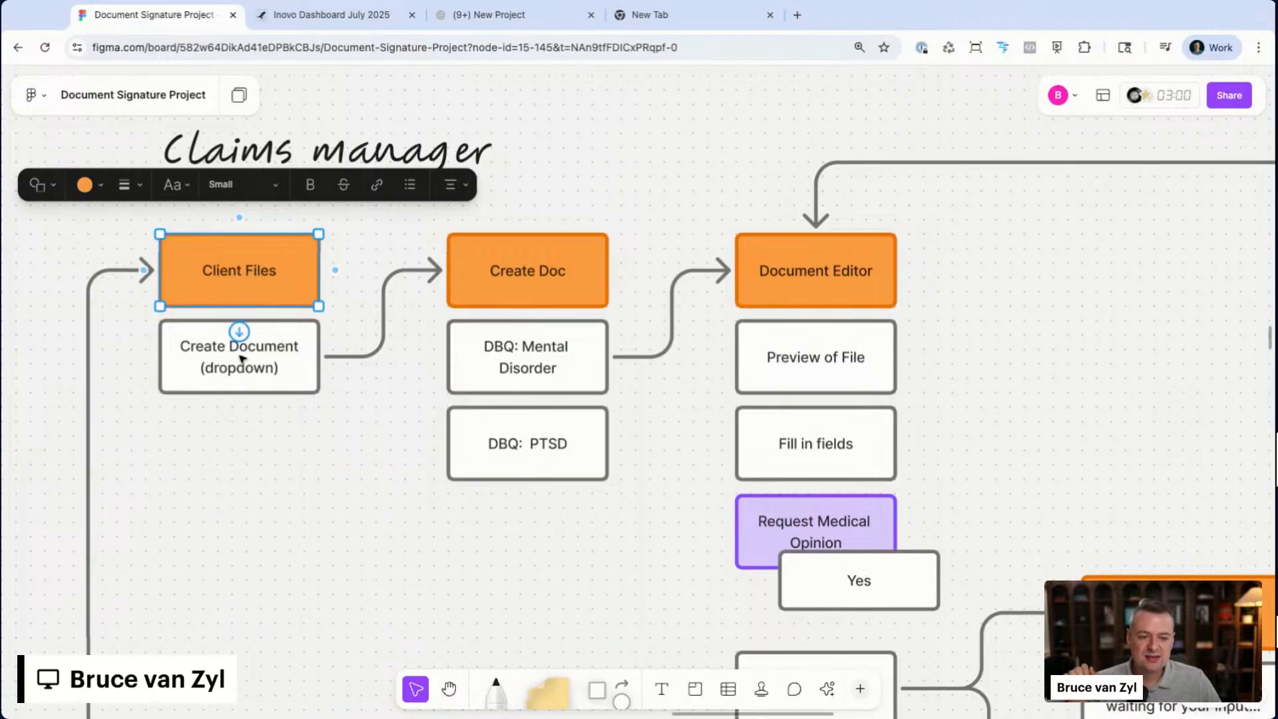
pyautogui.click(241, 360)
pyautogui.scroll(1, 243, 346)
pyautogui.hscroll(1, 263, 359)
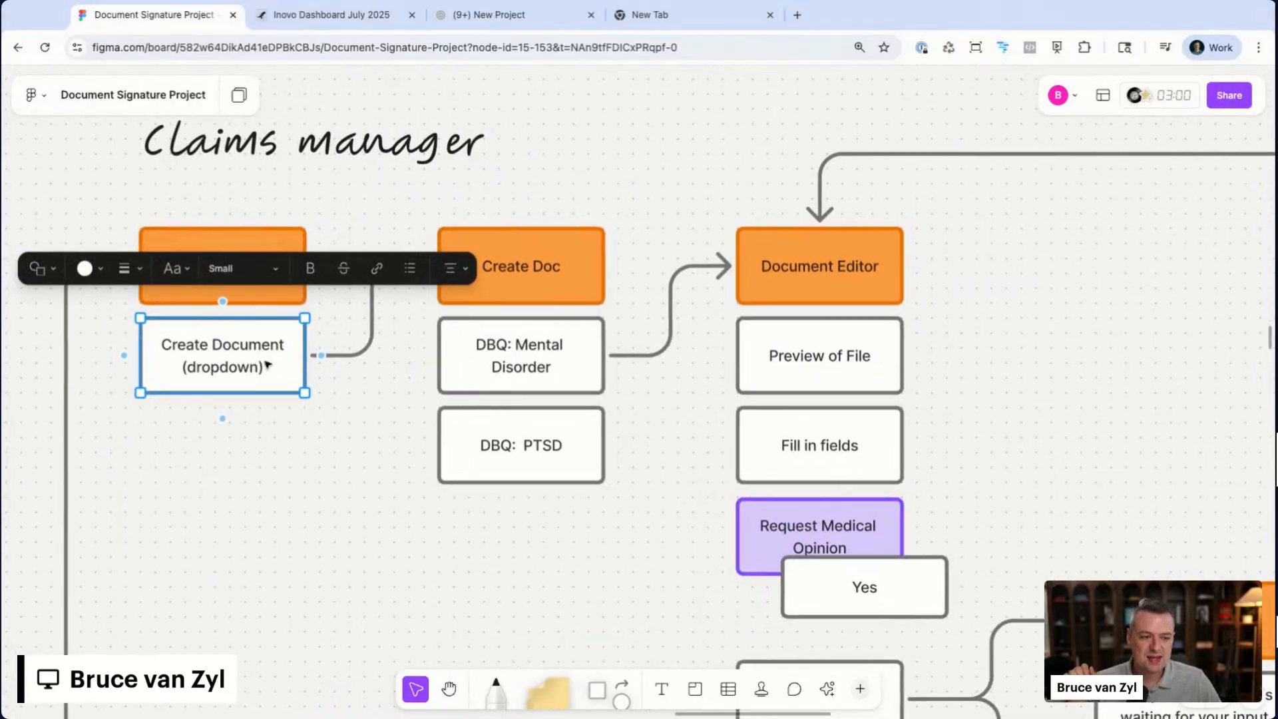
pyautogui.hscroll(1, 267, 364)
pyautogui.click(206, 442)
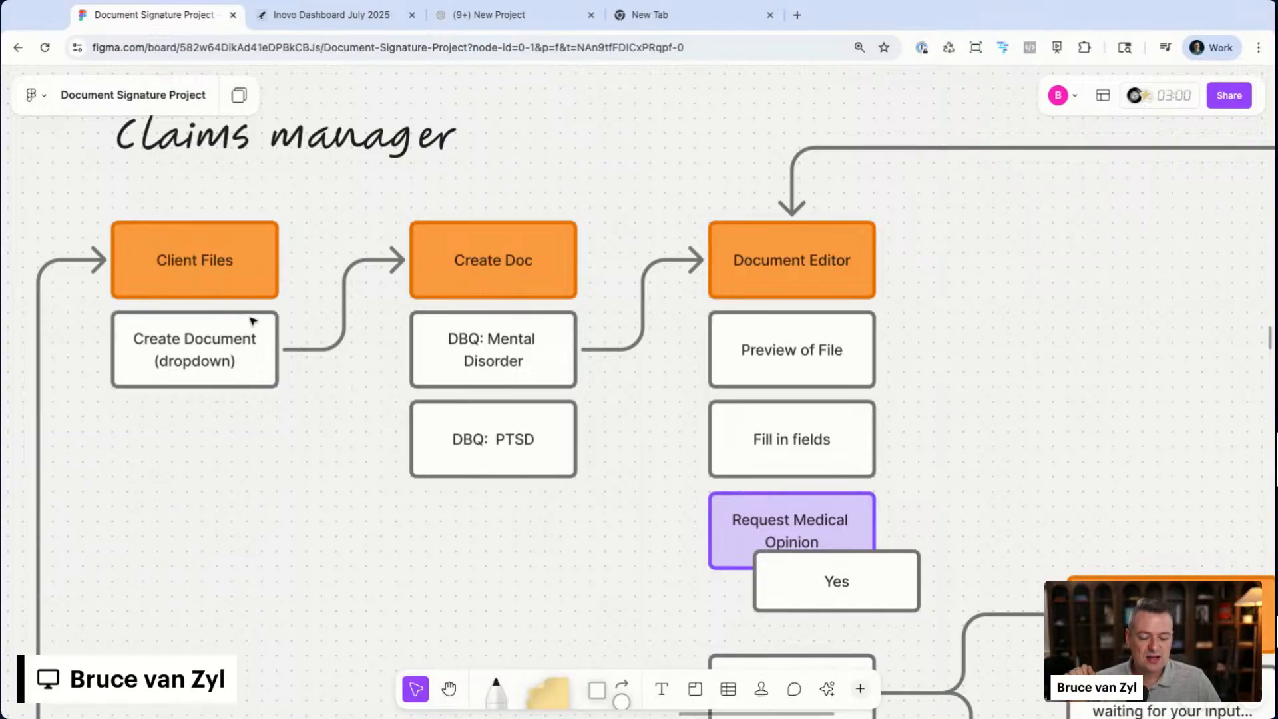
pyautogui.scroll(1, 252, 321)
pyautogui.hscroll(-1, 252, 320)
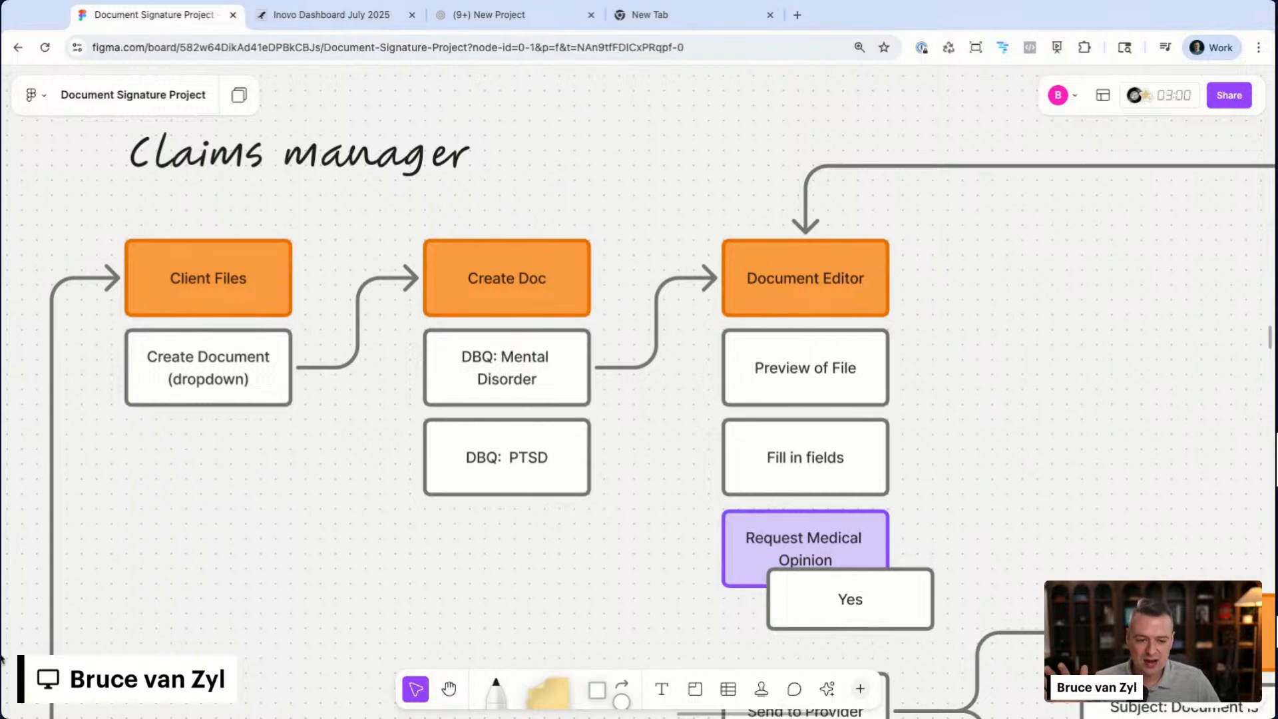
pyautogui.scroll(1, 216, 555)
pyautogui.hscroll(-1, 217, 555)
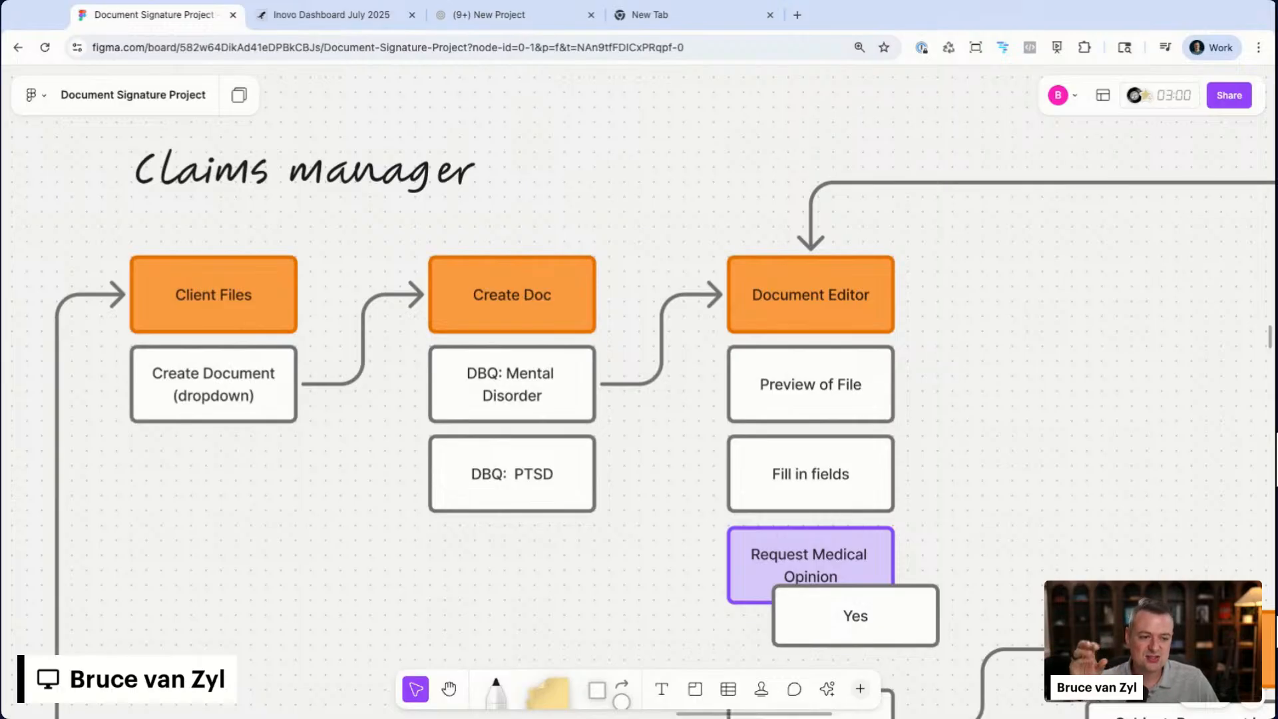
# - Examine the Document Editor column, including the Request Medical Opinion box and its Yes condition
pyautogui.scroll(-2, 518, 504)
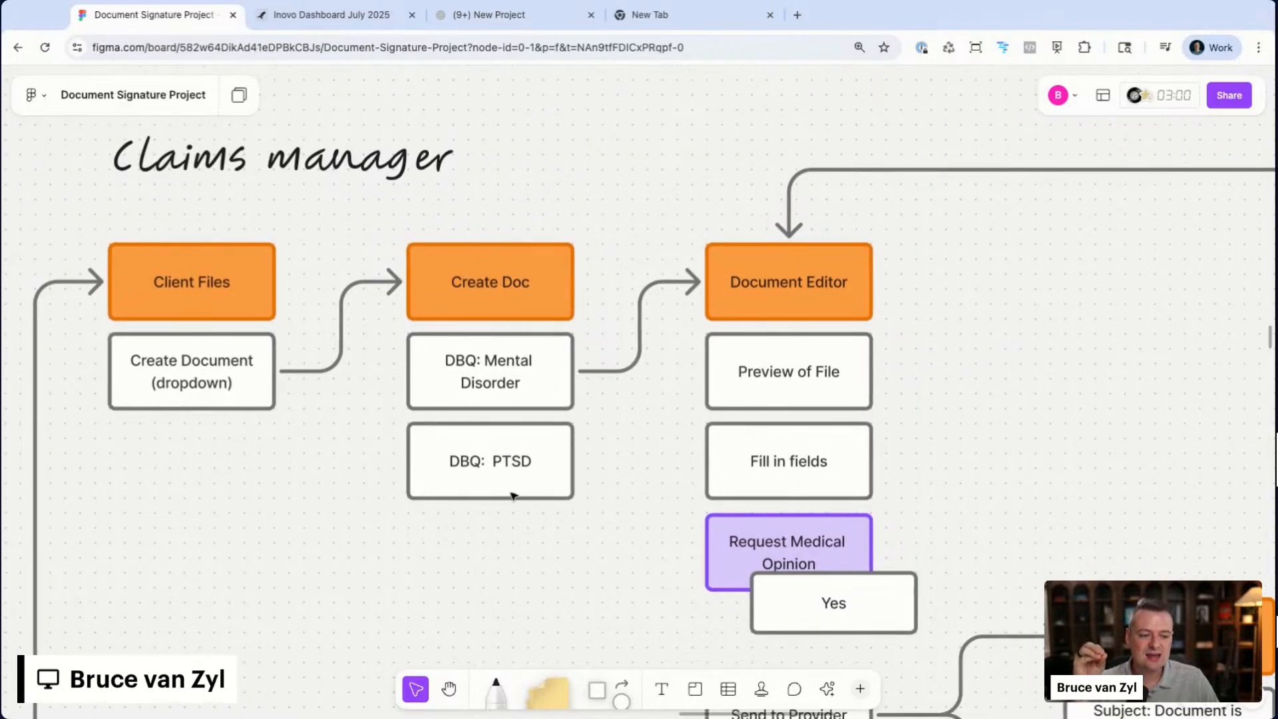
pyautogui.scroll(-5, 515, 500)
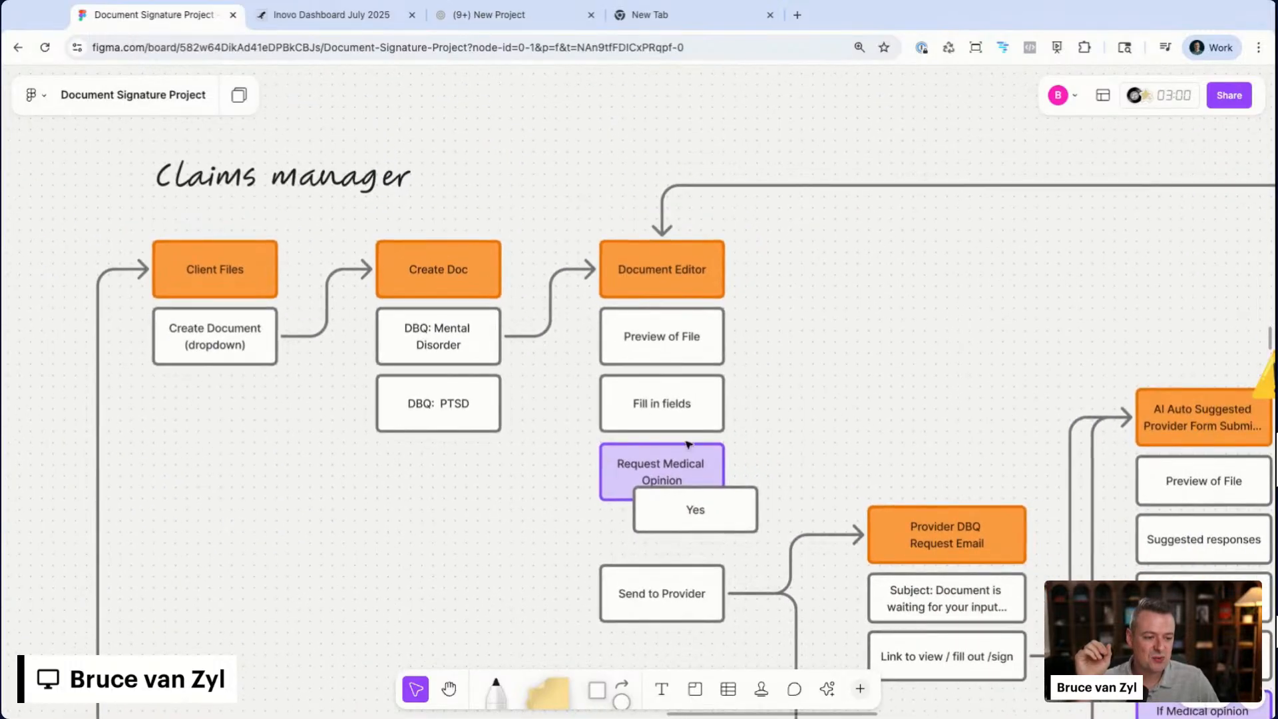
pyautogui.scroll(3, 687, 441)
pyautogui.click(672, 469)
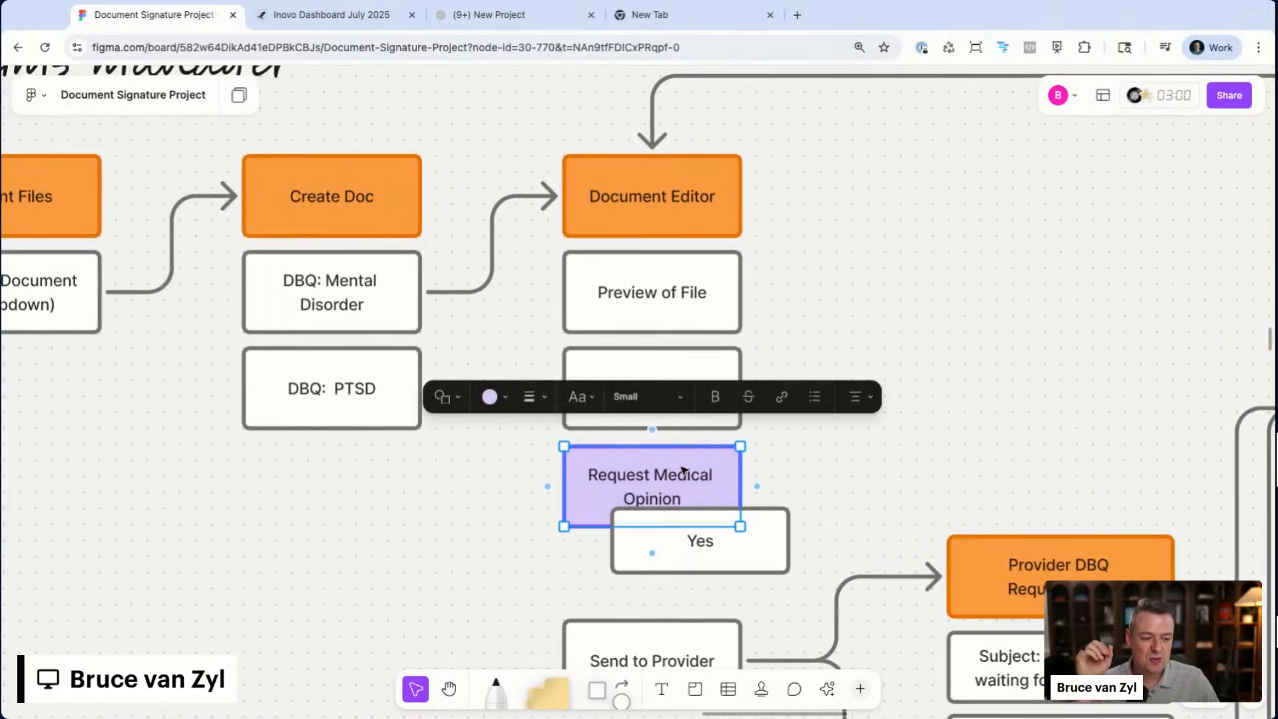
pyautogui.click(865, 486)
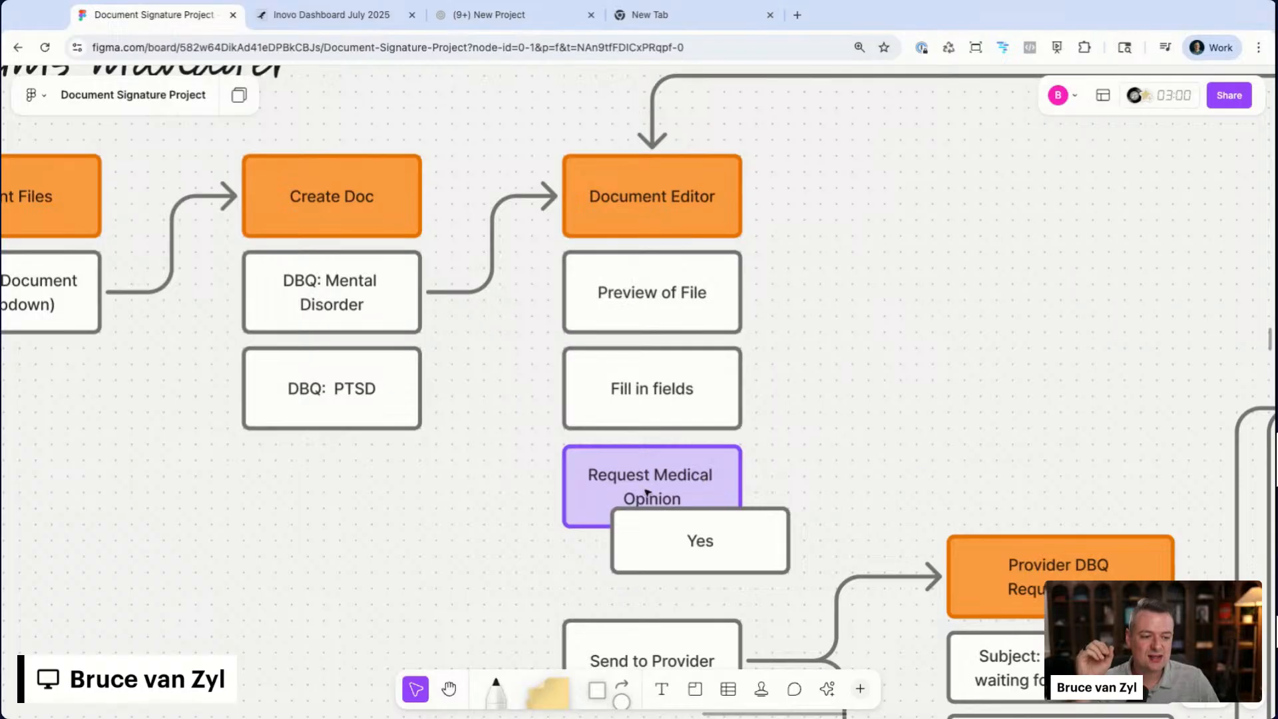
pyautogui.click(713, 557)
pyautogui.scroll(-3, 714, 526)
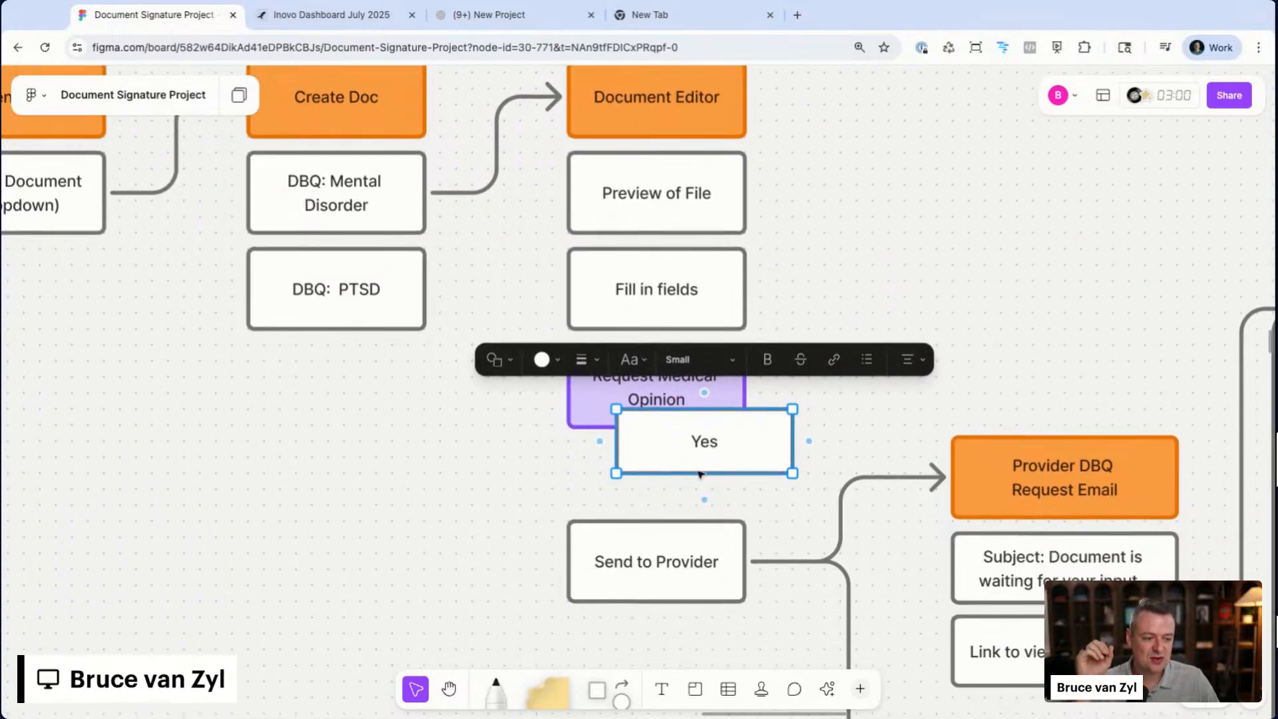
pyautogui.keyDown('ctrl'); pyautogui.scroll(-5, 1095, 466); pyautogui.keyUp('ctrl')
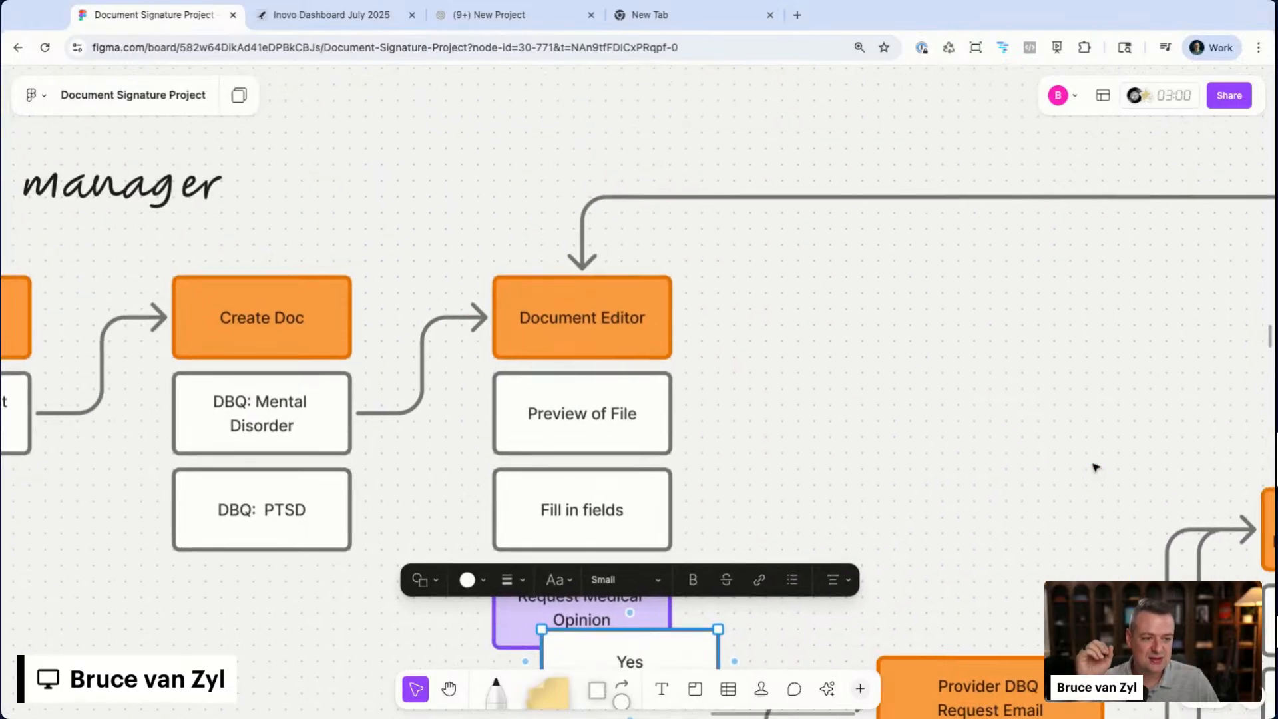
# - Trace the Provider DBQ Flow from Send to Provider through the Provider DBQ Request Email and AI Auto Suggested Provider Form to the Claims Manager notification
pyautogui.hscroll(5, 1090, 470)
pyautogui.scroll(-3, 1089, 471)
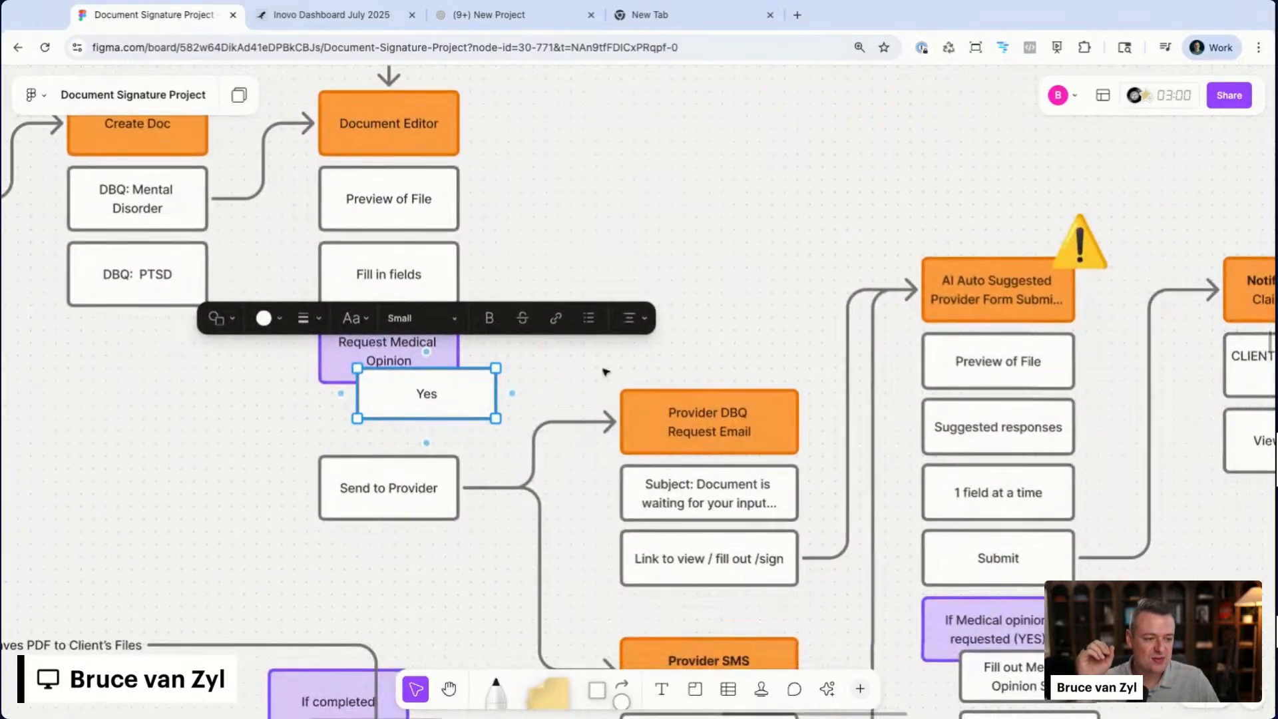
pyautogui.hscroll(5, 1061, 393)
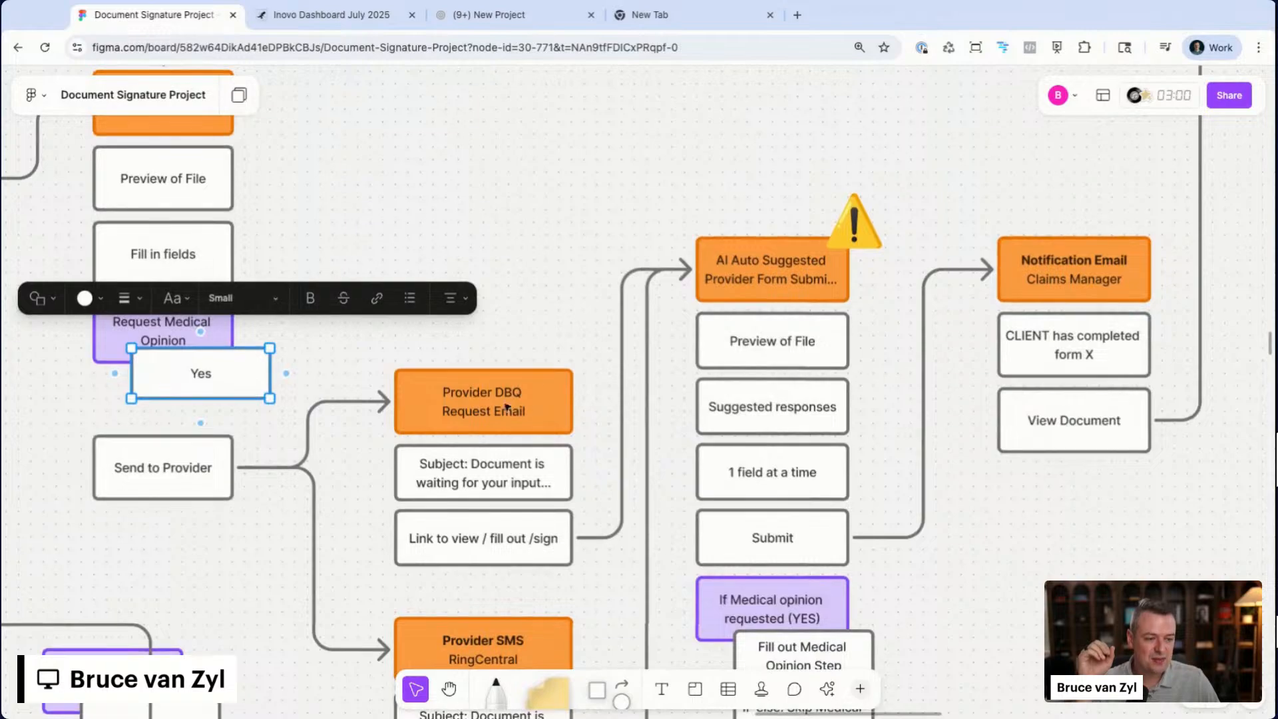
pyautogui.scroll(3, 641, 374)
pyautogui.scroll(2, 1087, 179)
pyautogui.hscroll(-5, 388, 239)
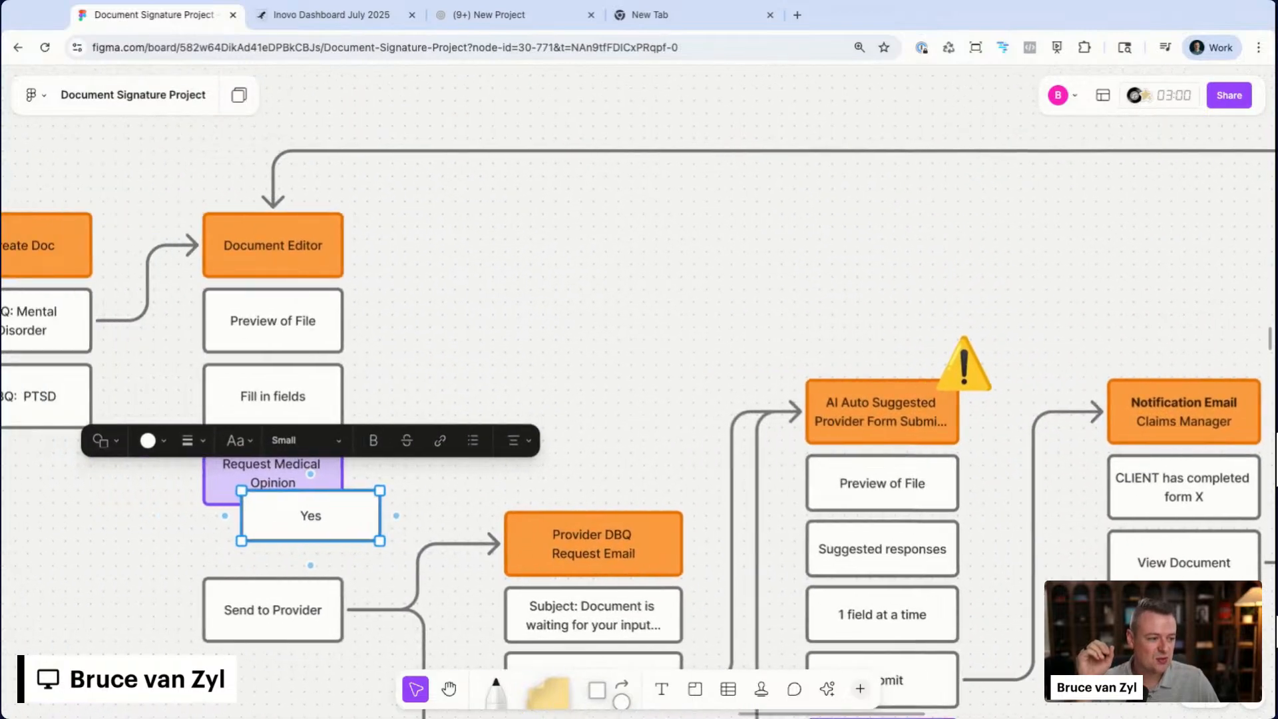
# - Select the View Document element of the Claims Manager notification and review the If completed branch with Save Document, plus the overall flow
pyautogui.click(1218, 571)
pyautogui.scroll(-10, 309, 323)
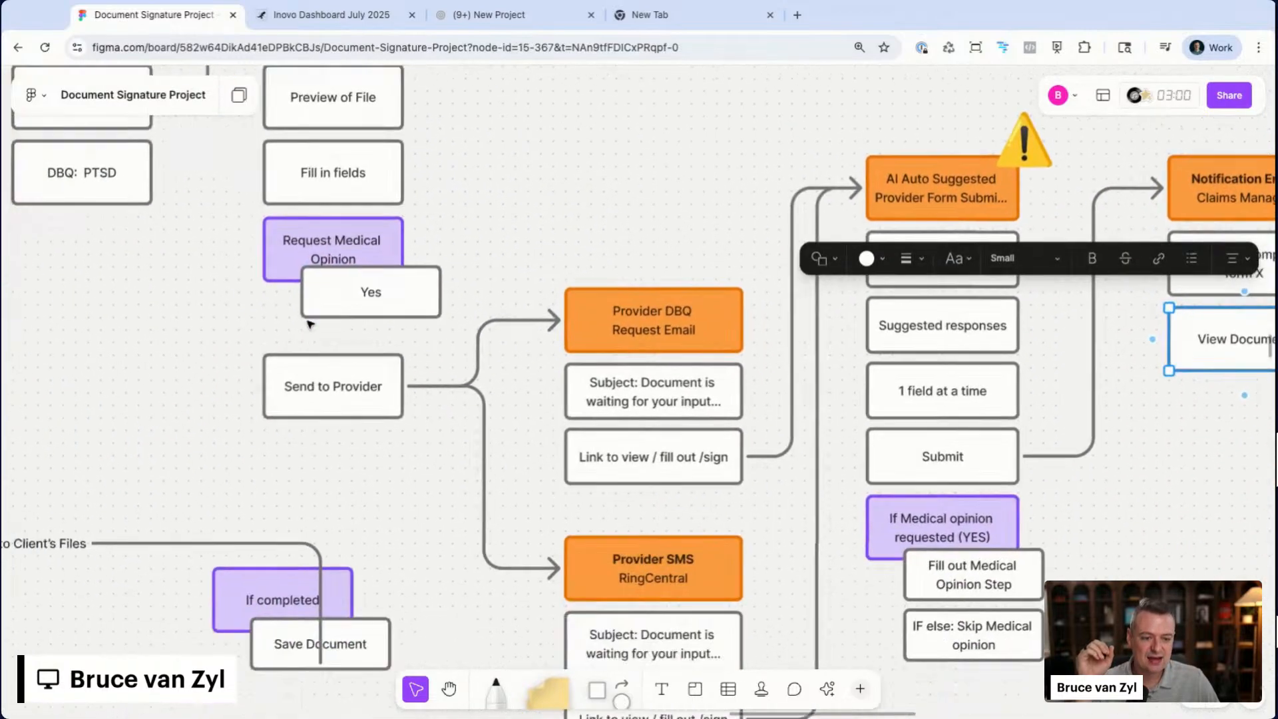
pyautogui.scroll(-4, 307, 321)
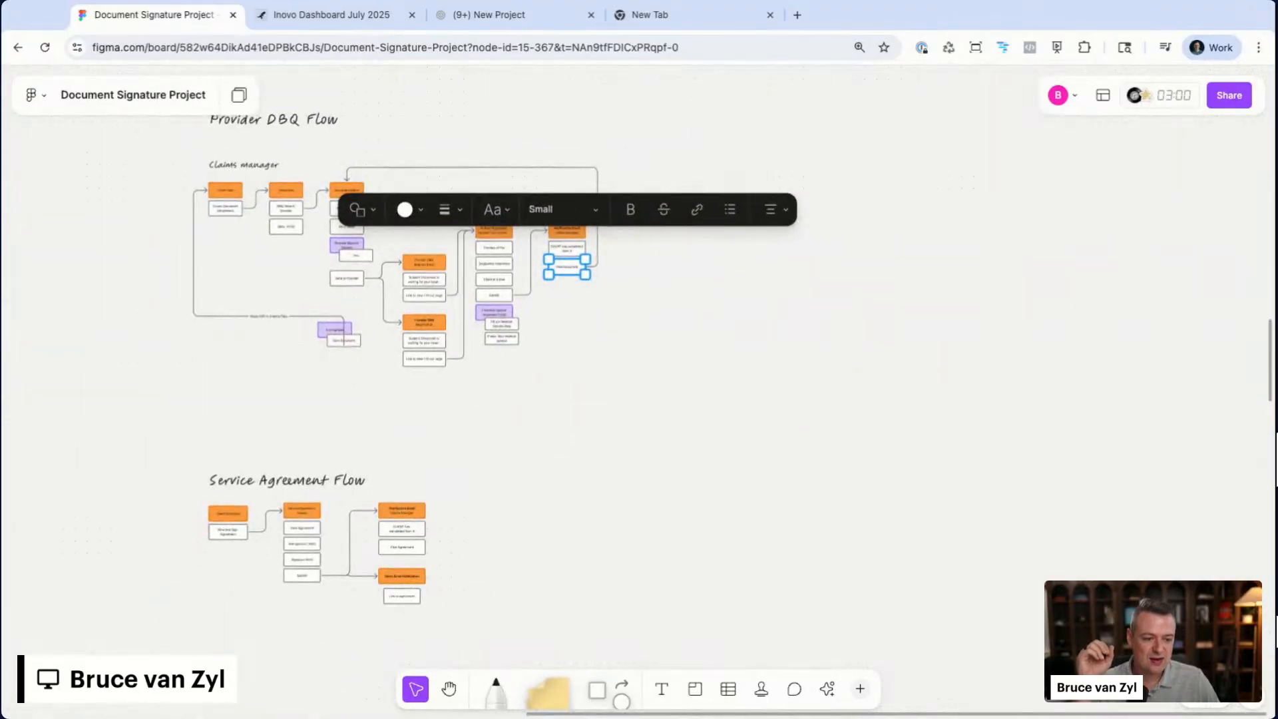
pyautogui.scroll(8, 307, 321)
pyautogui.scroll(4, 307, 321)
# - Switch to the BondDB App Interface board and inspect the loan id, input cusip and transaction ID fields under Freddie K: Bond Level Data
pyautogui.scroll(-2, 307, 320)
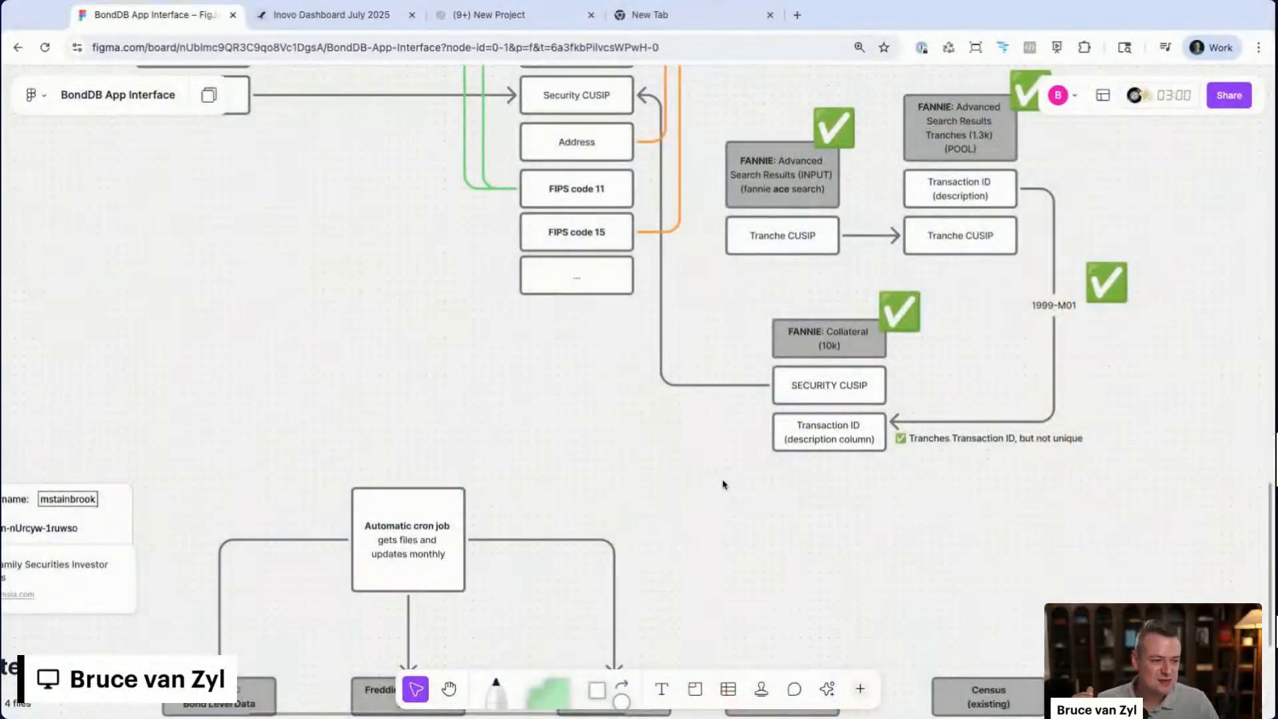
pyautogui.scroll(-8, 723, 484)
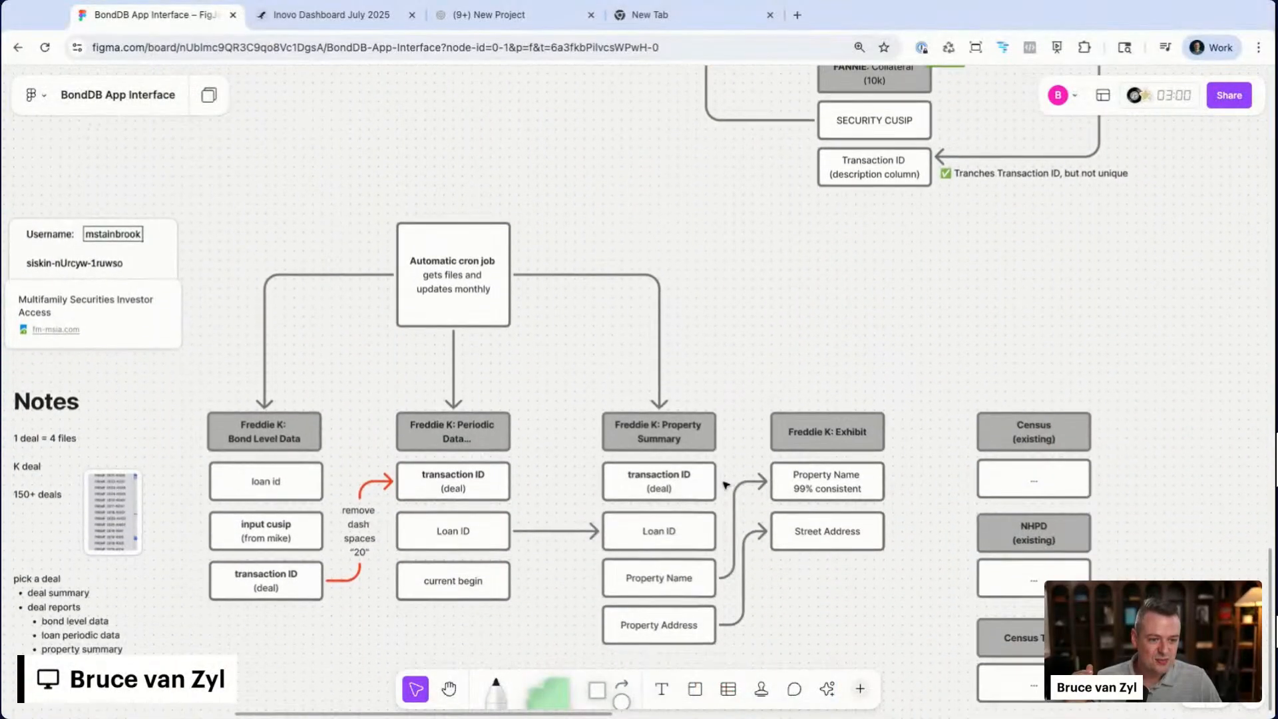
pyautogui.click(208, 360)
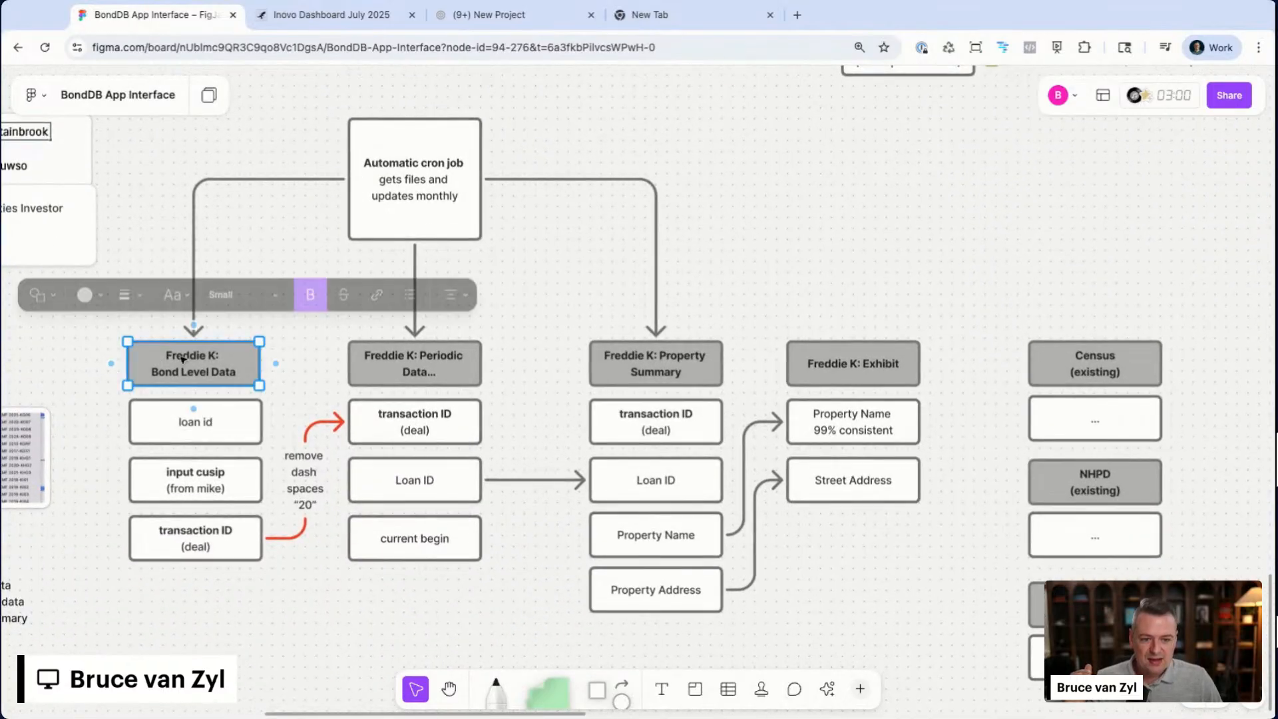
pyautogui.click(182, 417)
pyautogui.click(175, 474)
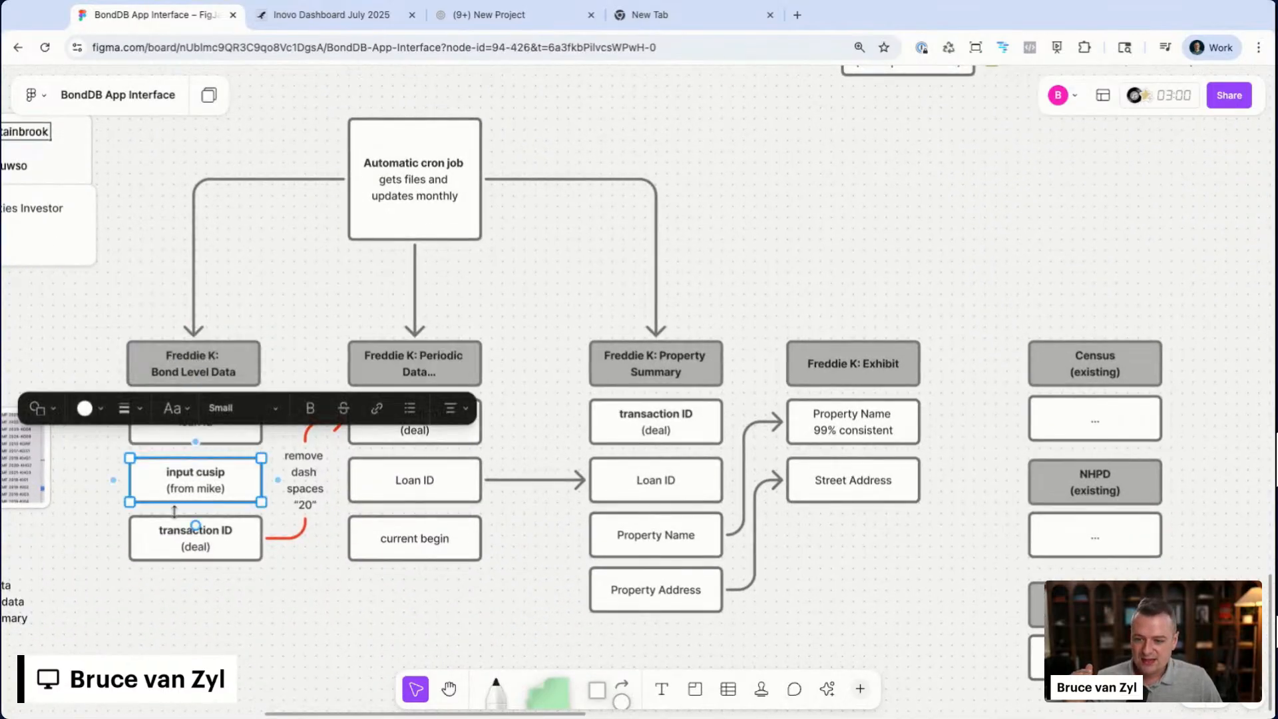
pyautogui.click(168, 524)
# - Follow the Loan ID link from the Freddie K: Periodic Data table to the Freddie K: Property Summary table
pyautogui.scroll(3, 211, 546)
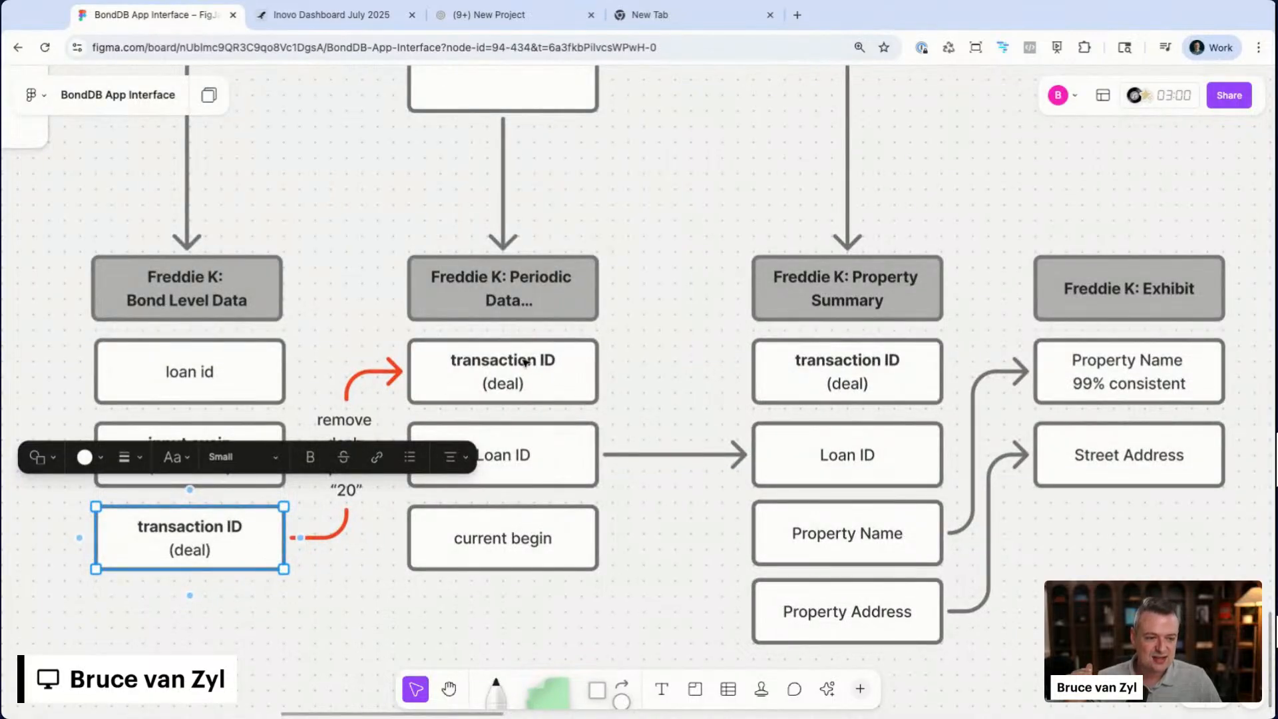
pyautogui.hscroll(1, 506, 413)
pyautogui.click(496, 466)
pyautogui.click(837, 453)
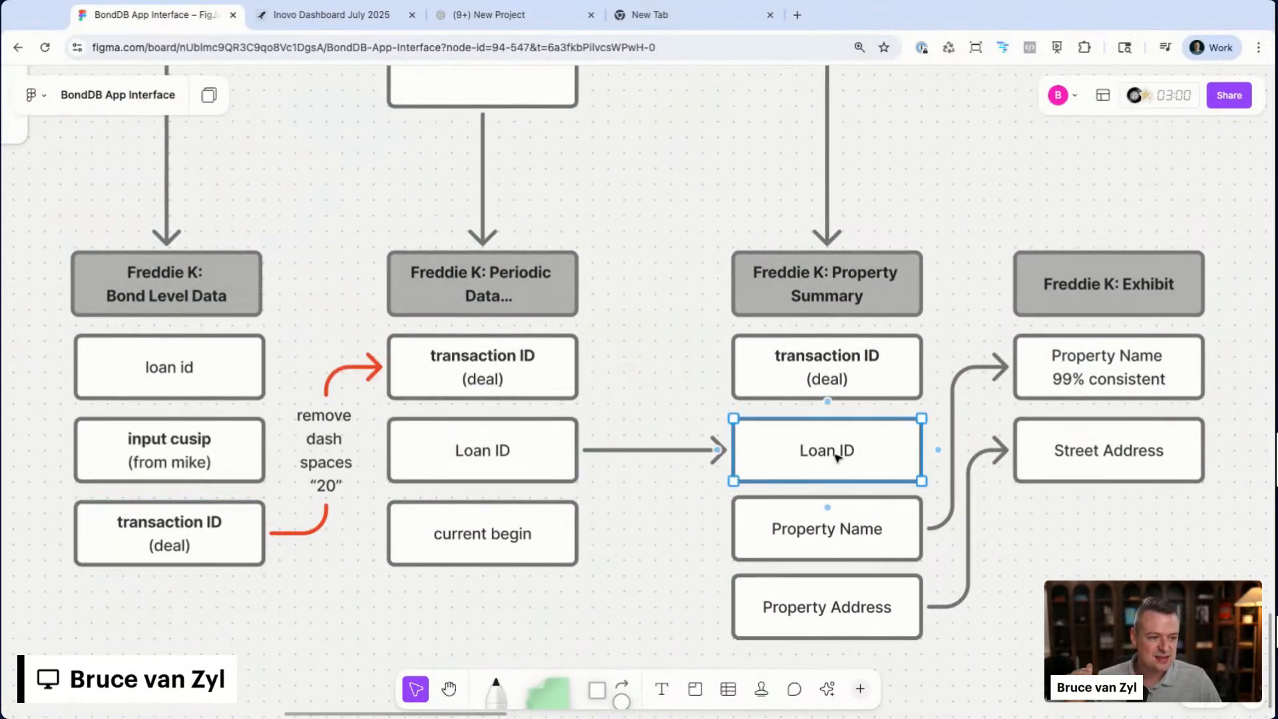
pyautogui.scroll(-5, 836, 454)
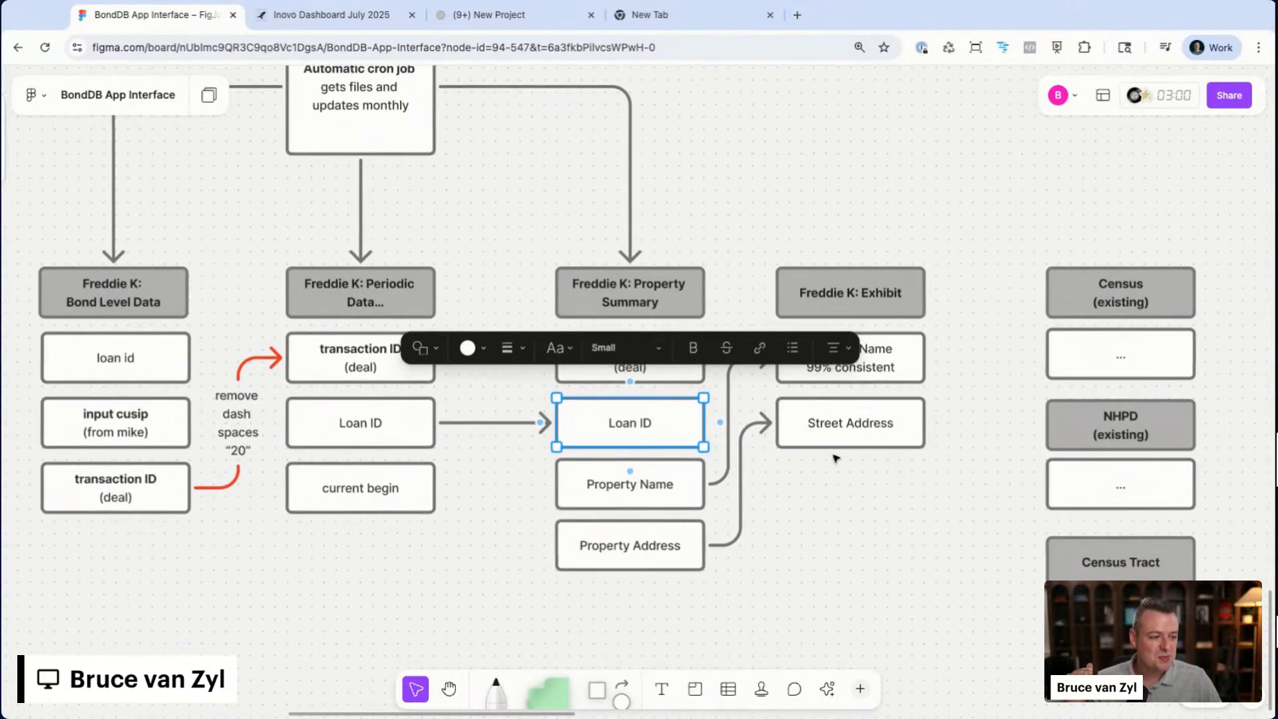
# - Examine the existing Census and NHPD tables beside the Freddie K: Exhibit table
pyautogui.moveTo(1121, 220); pyautogui.dragTo(1146, 372)
pyautogui.click(1223, 380)
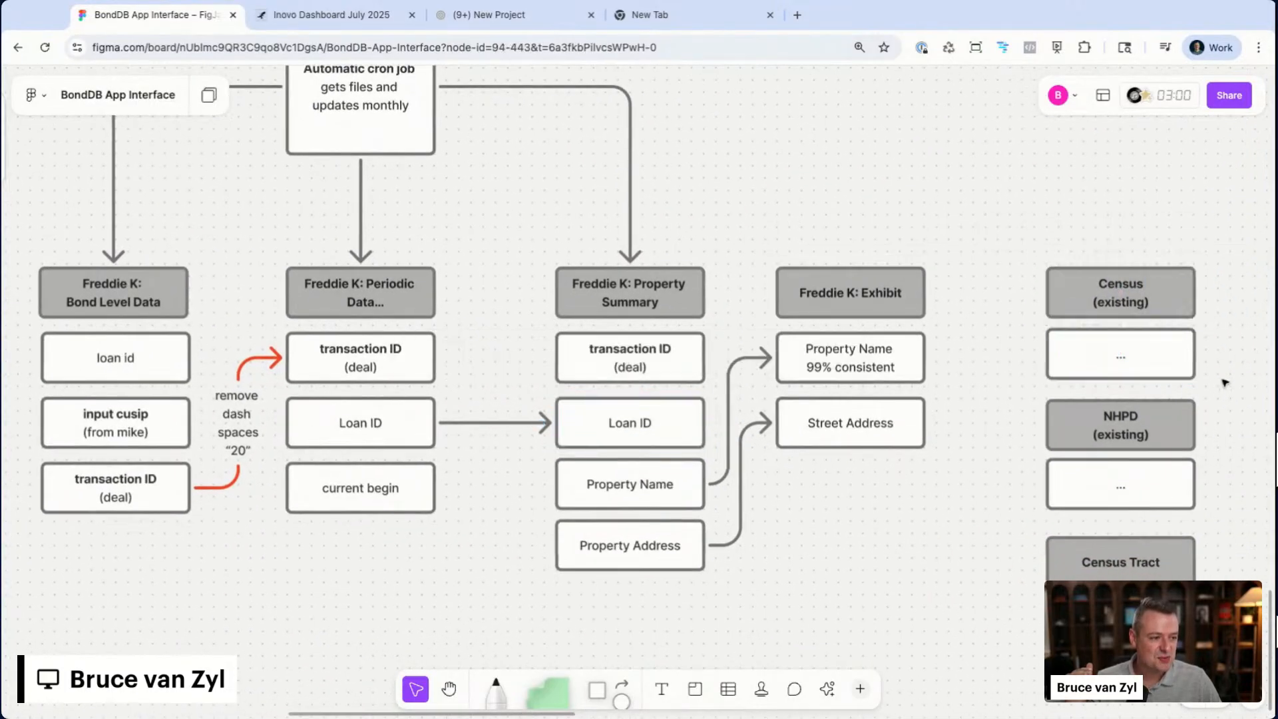
pyautogui.scroll(3, 1228, 318)
pyautogui.scroll(-3, 1049, 424)
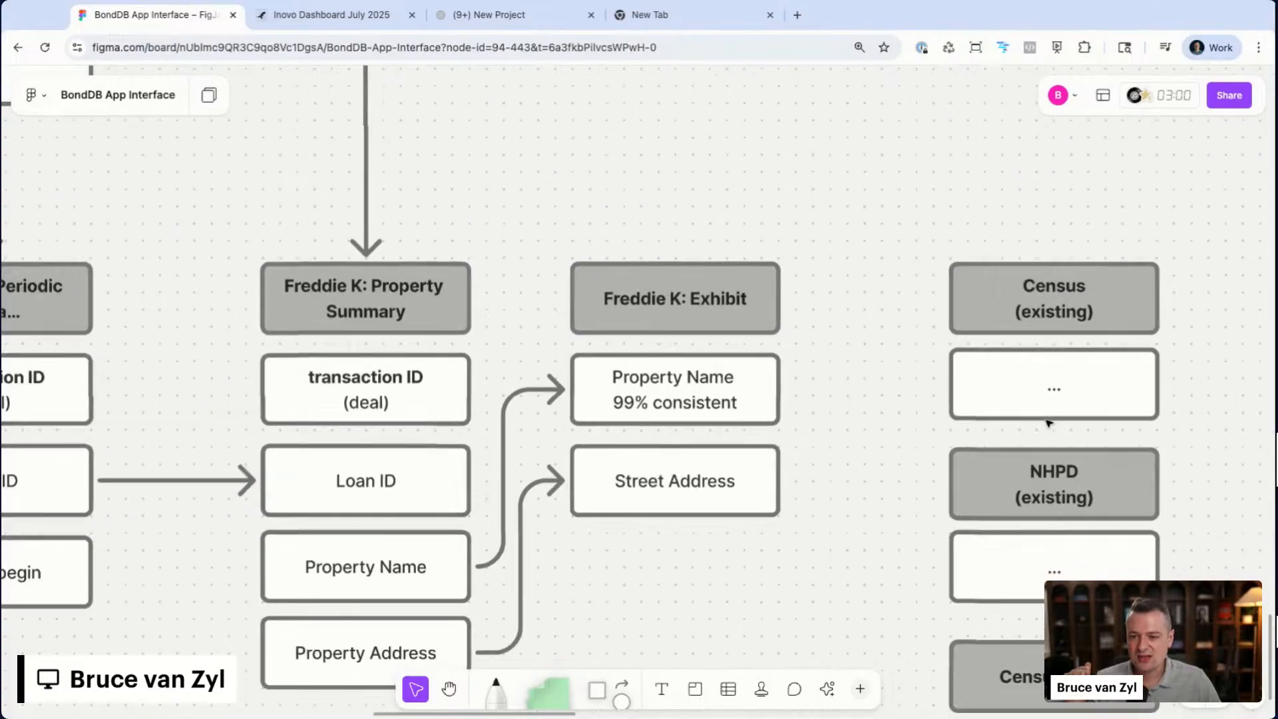
pyautogui.scroll(-5, 1064, 416)
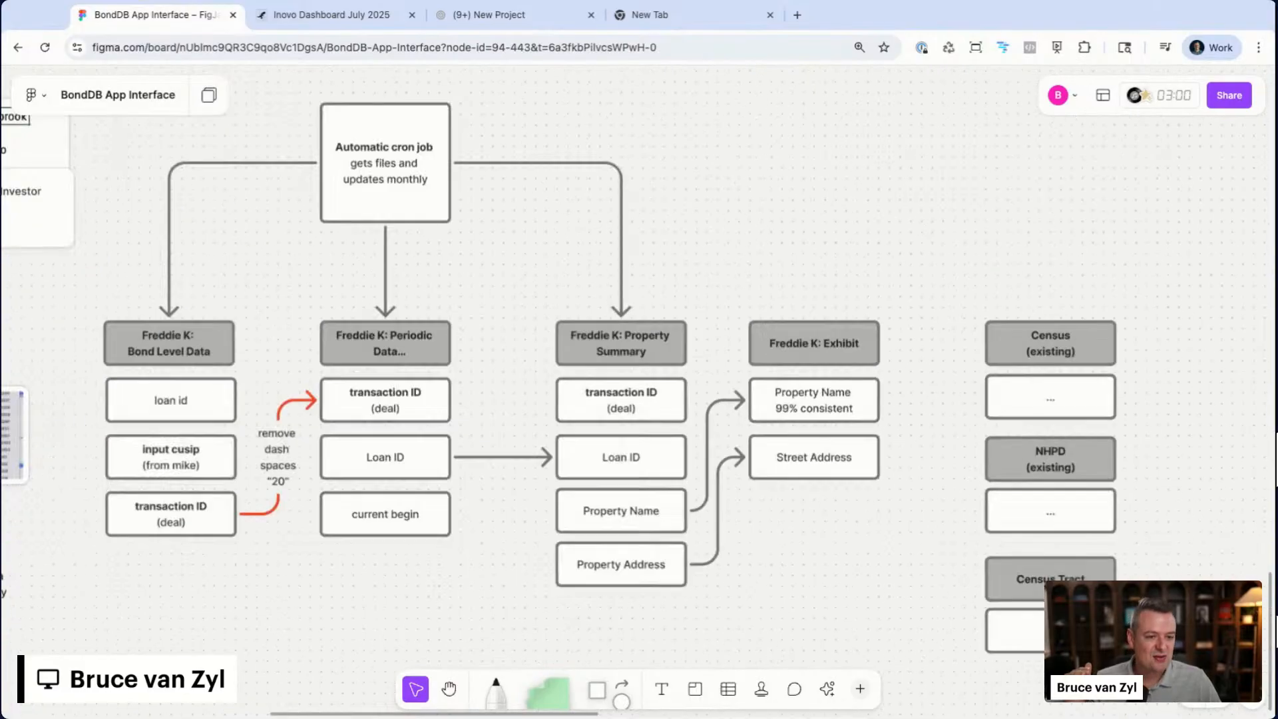
# - Survey the In App, Public, fannie and Database Schema sections of the board and revisit the Freddie K tables under the automatic cron job
pyautogui.scroll(1, 1038, 423)
pyautogui.scroll(-3, 1015, 427)
pyautogui.scroll(10, 671, 316)
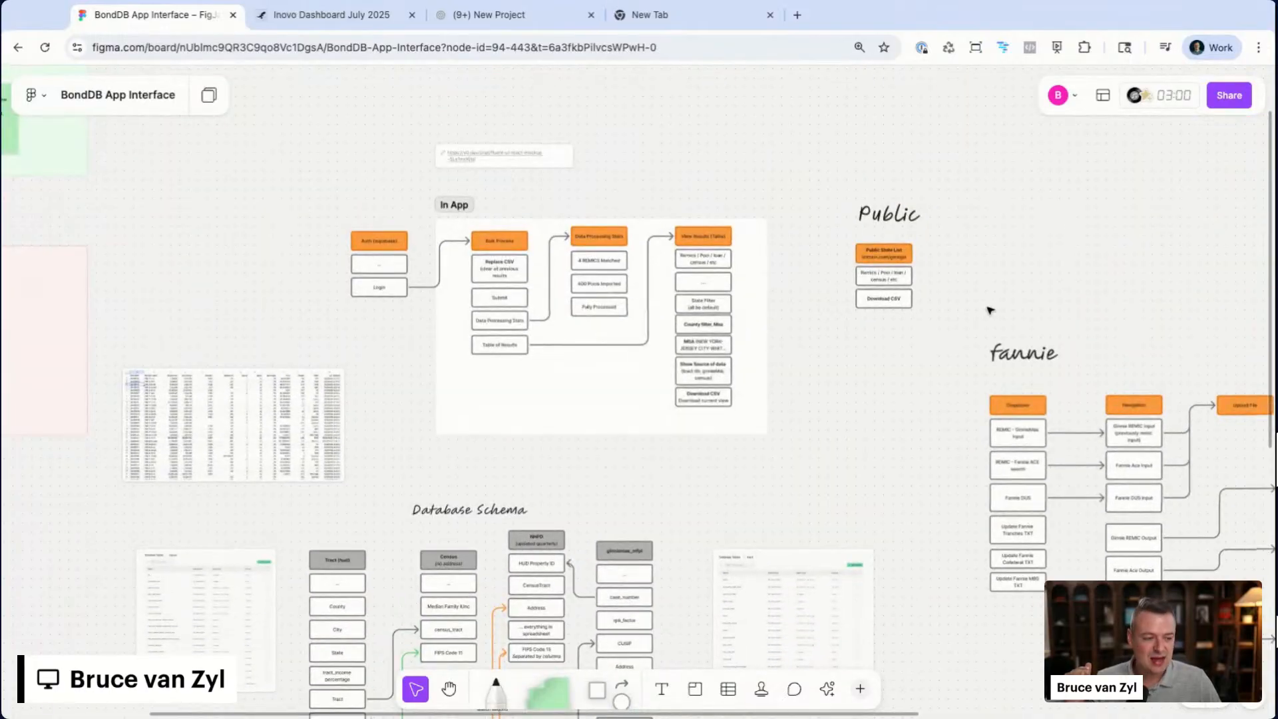
pyautogui.scroll(-10, 752, 350)
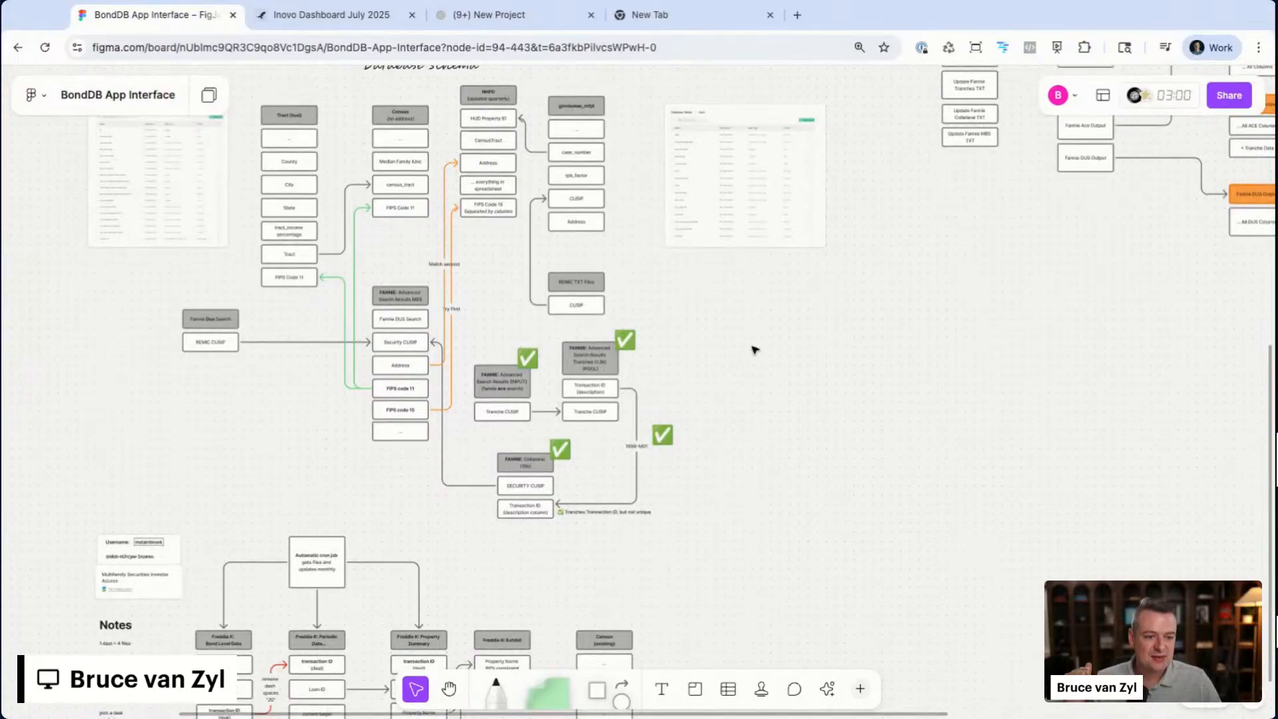
pyautogui.scroll(-5, 399, 417)
pyautogui.scroll(-2, 400, 417)
pyautogui.scroll(5, 399, 373)
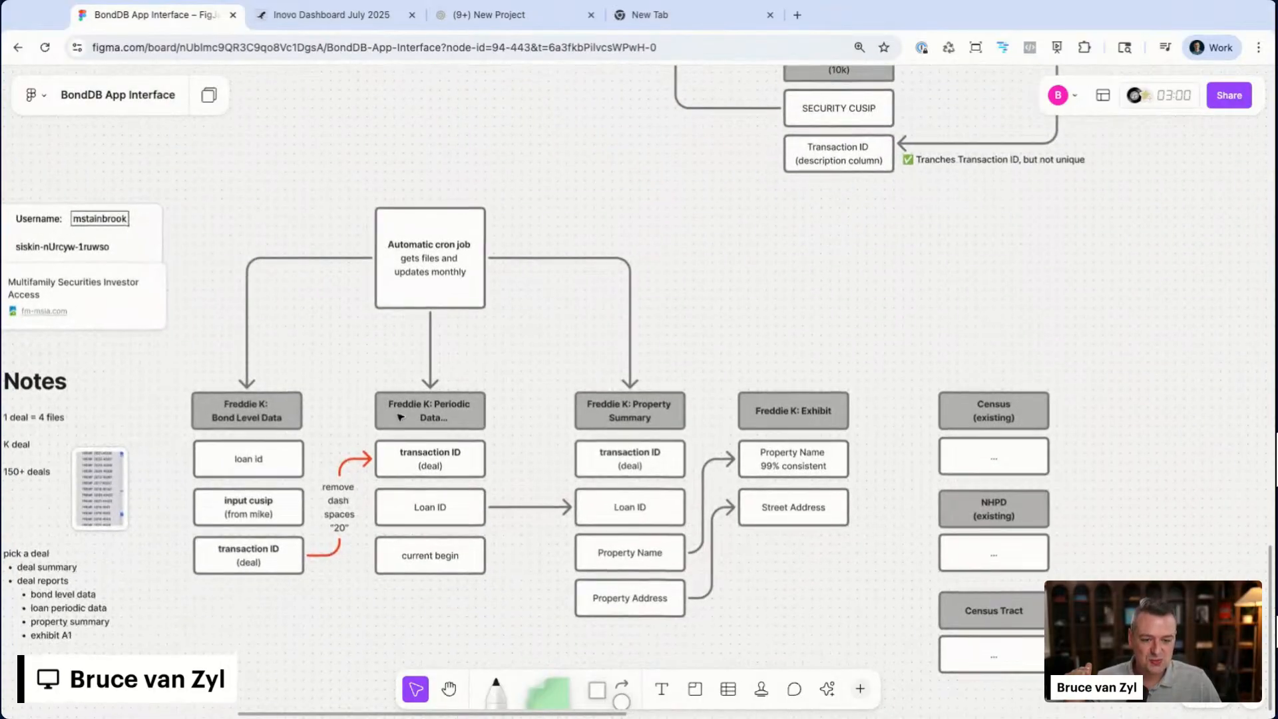
pyautogui.scroll(-1, 490, 169)
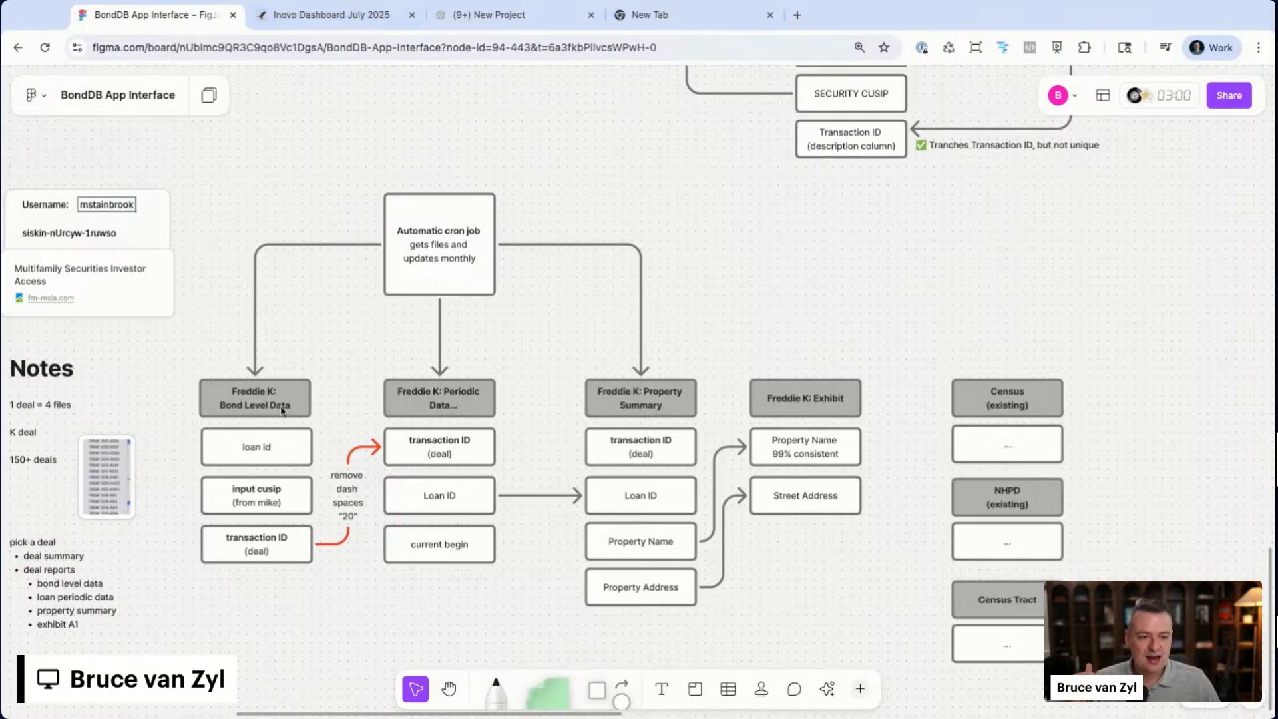
pyautogui.scroll(4, 286, 400)
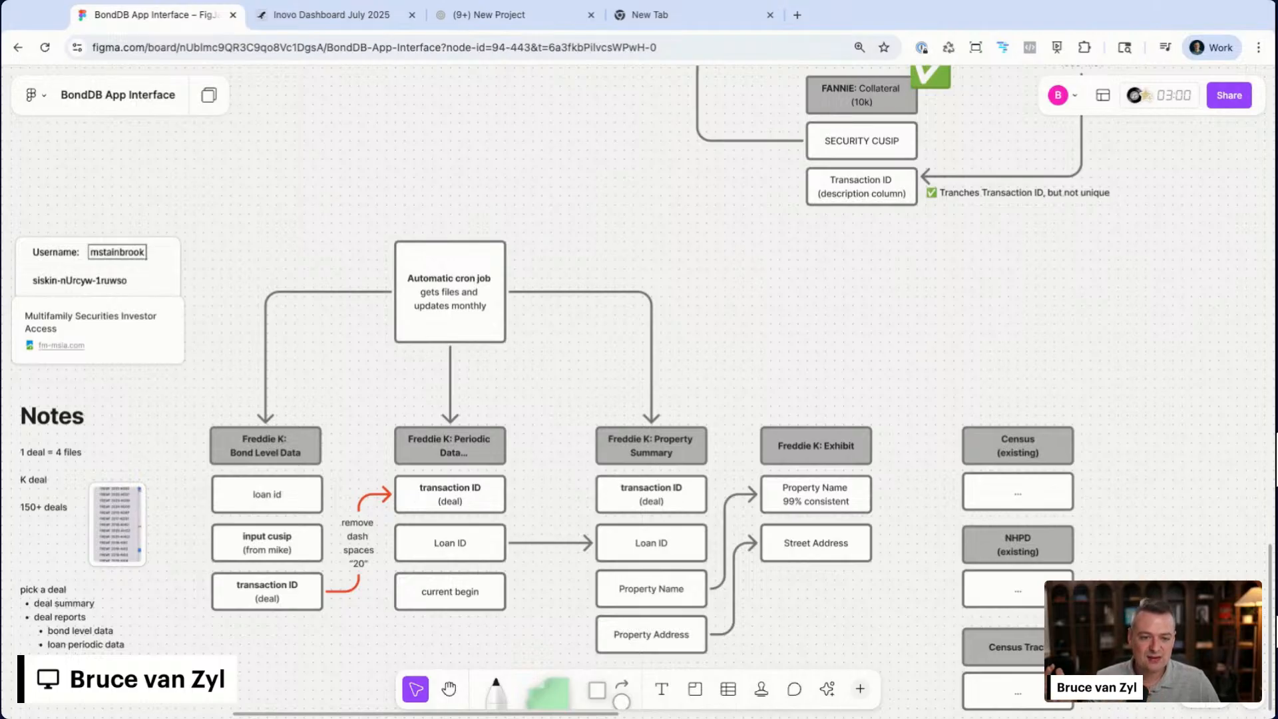
pyautogui.scroll(-5, 346, 210)
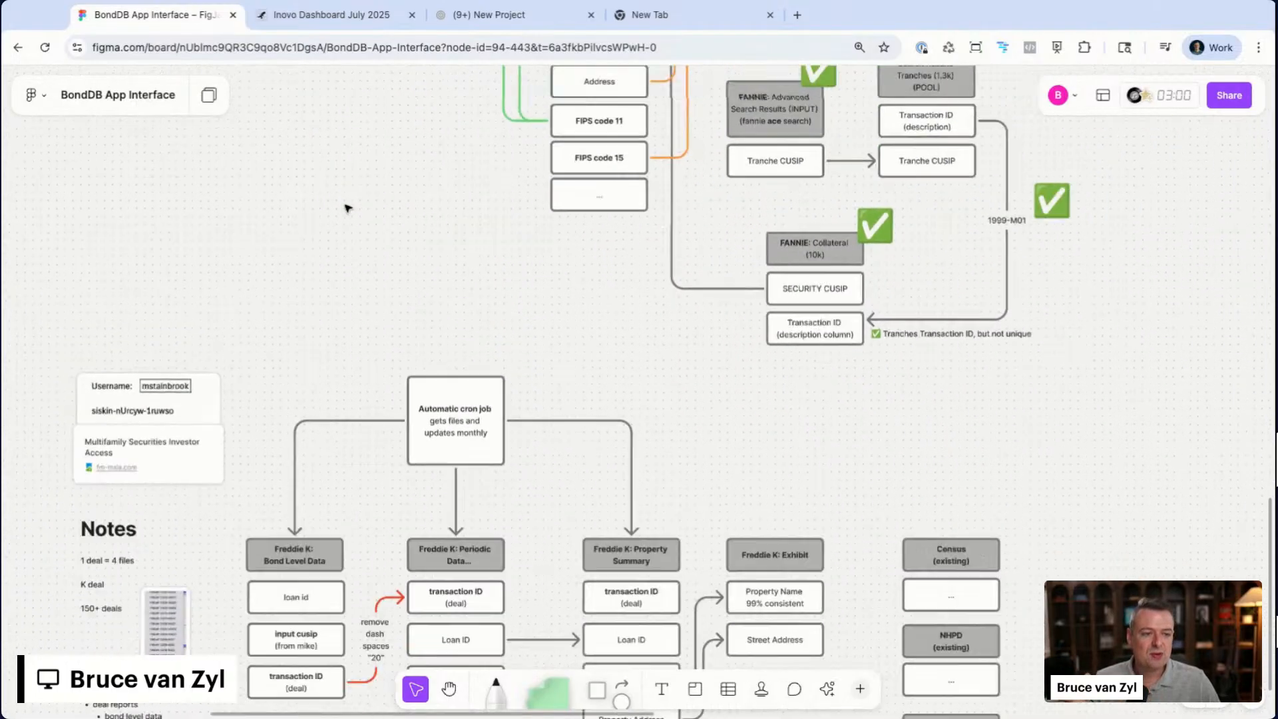
# - Place a copy of the Database Schema heading in the empty area above the In App section
pyautogui.scroll(5, 346, 208)
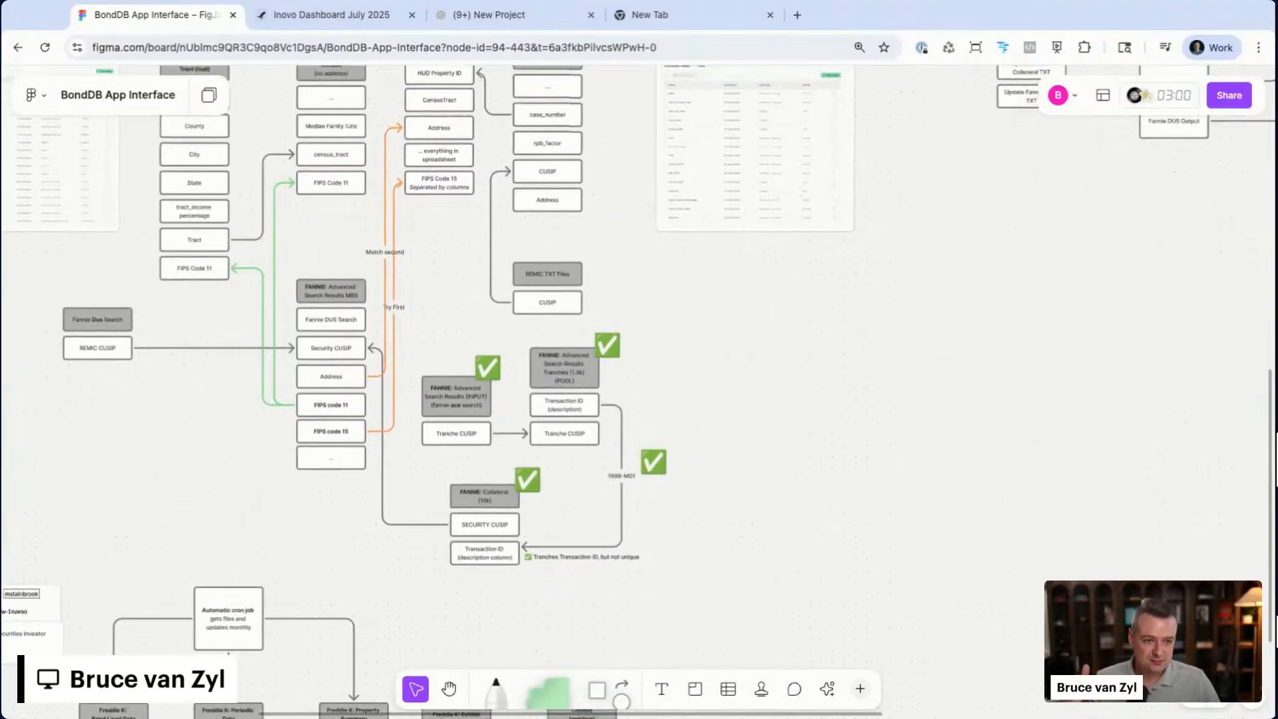
pyautogui.scroll(1, 346, 208)
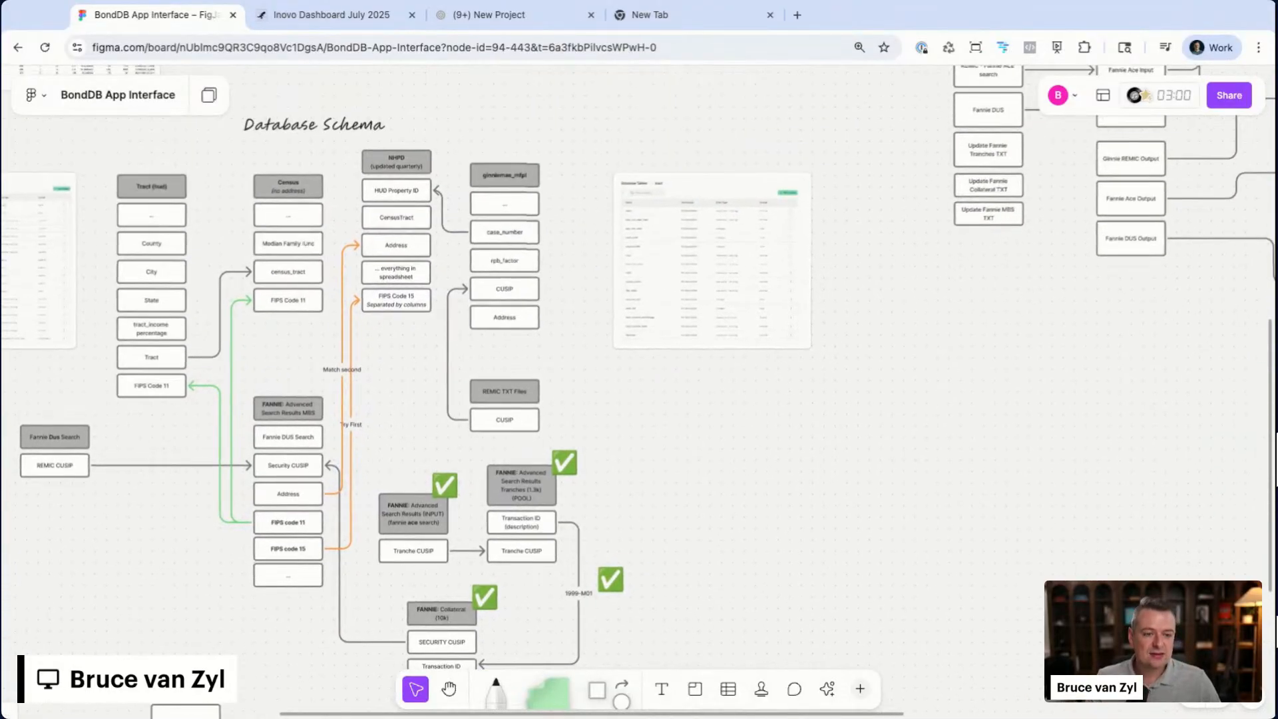
pyautogui.scroll(15, 402, 545)
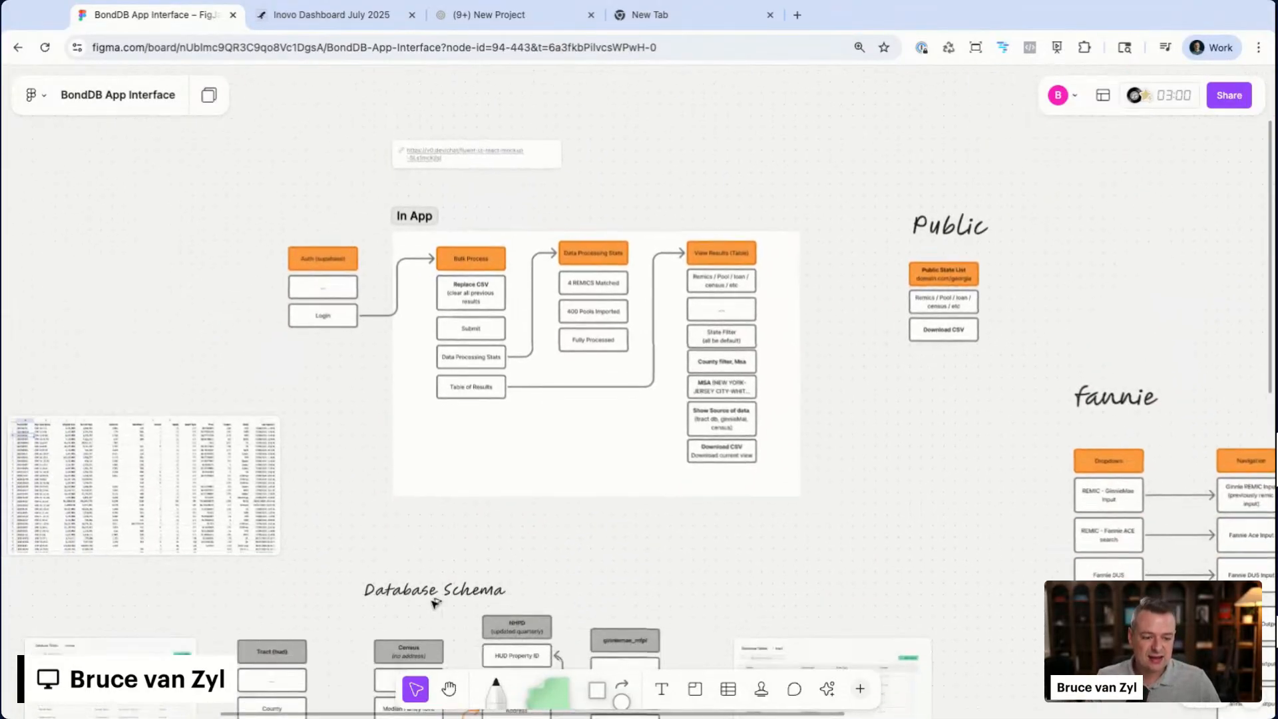
pyautogui.moveTo(434, 598); pyautogui.dragTo(533, 215)
pyautogui.hscroll(-15, 305, 487)
pyautogui.scroll(12, 304, 487)
pyautogui.hscroll(10, 306, 486)
# - Change the copied heading's text to "Current" and show the empty space around it
pyautogui.doubleClick(532, 215)
pyautogui.press('super+a')
pyautogui.write('C')
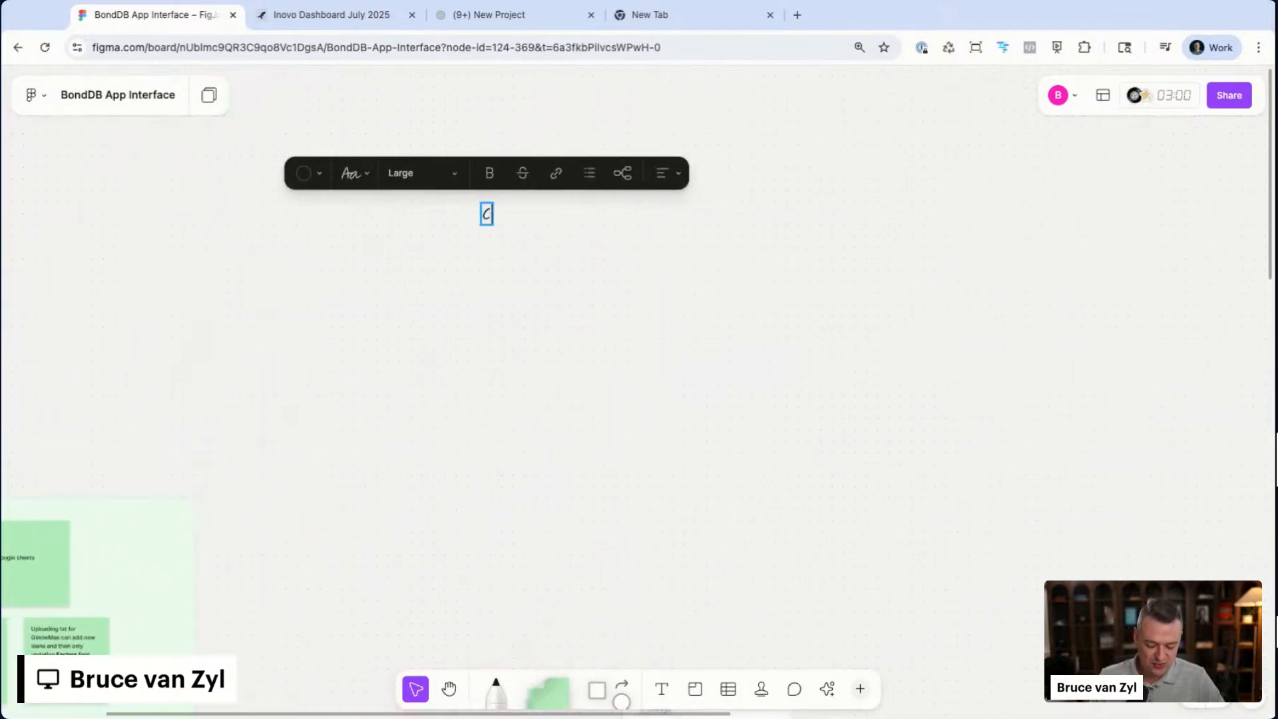
pyautogui.write('urrent')
pyautogui.click(562, 365)
pyautogui.click(563, 364)
pyautogui.hscroll(2, 563, 365)
pyautogui.scroll(-1, 563, 364)
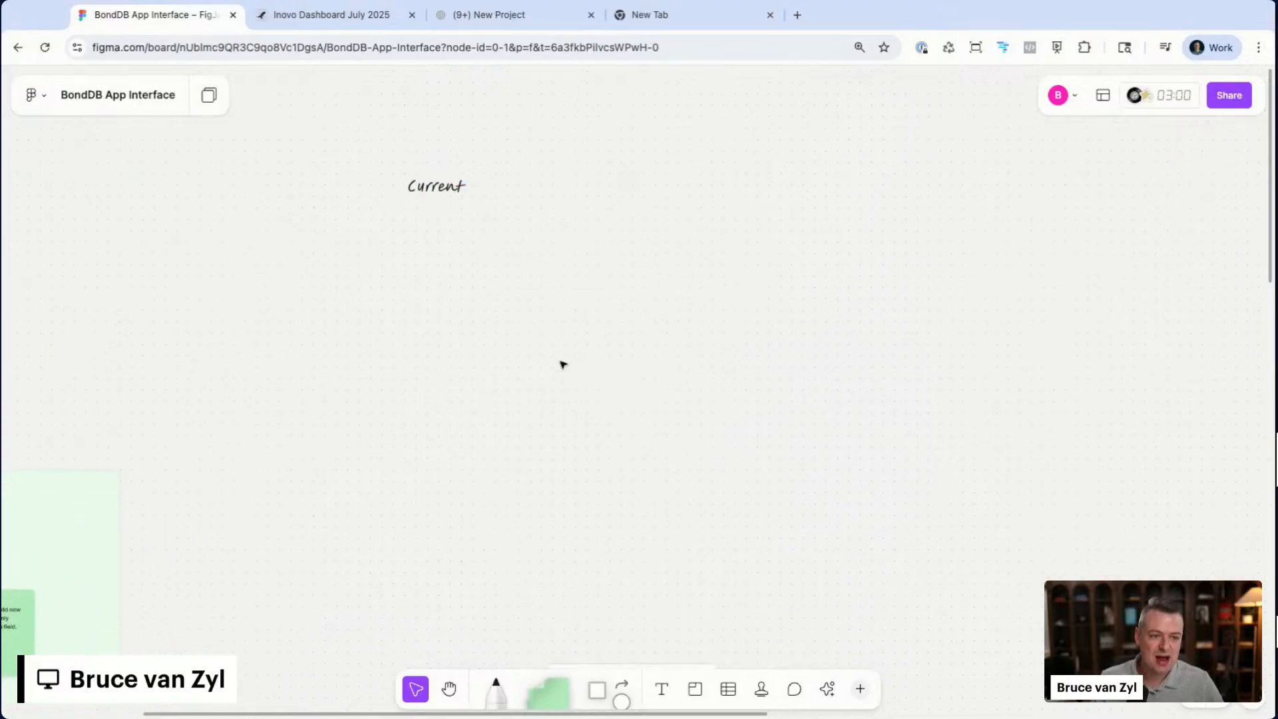
pyautogui.scroll(3, 558, 216)
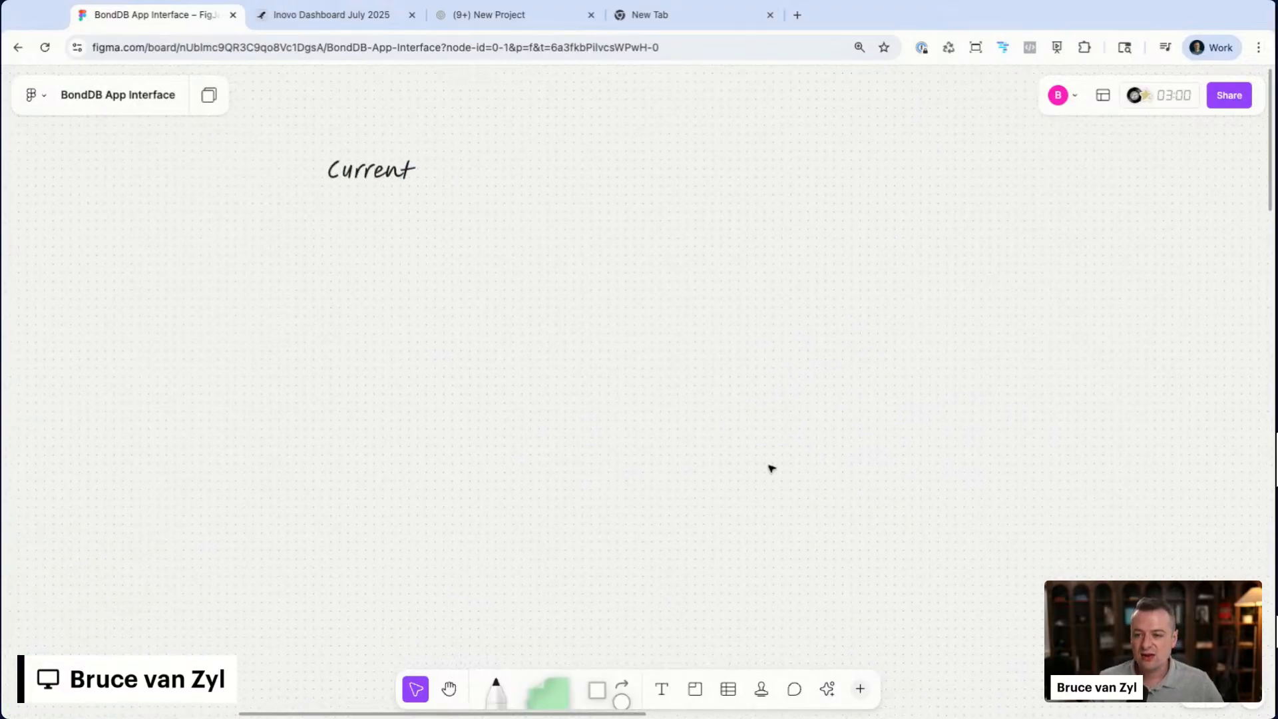
pyautogui.hscroll(3, 771, 468)
pyautogui.scroll(-1, 770, 468)
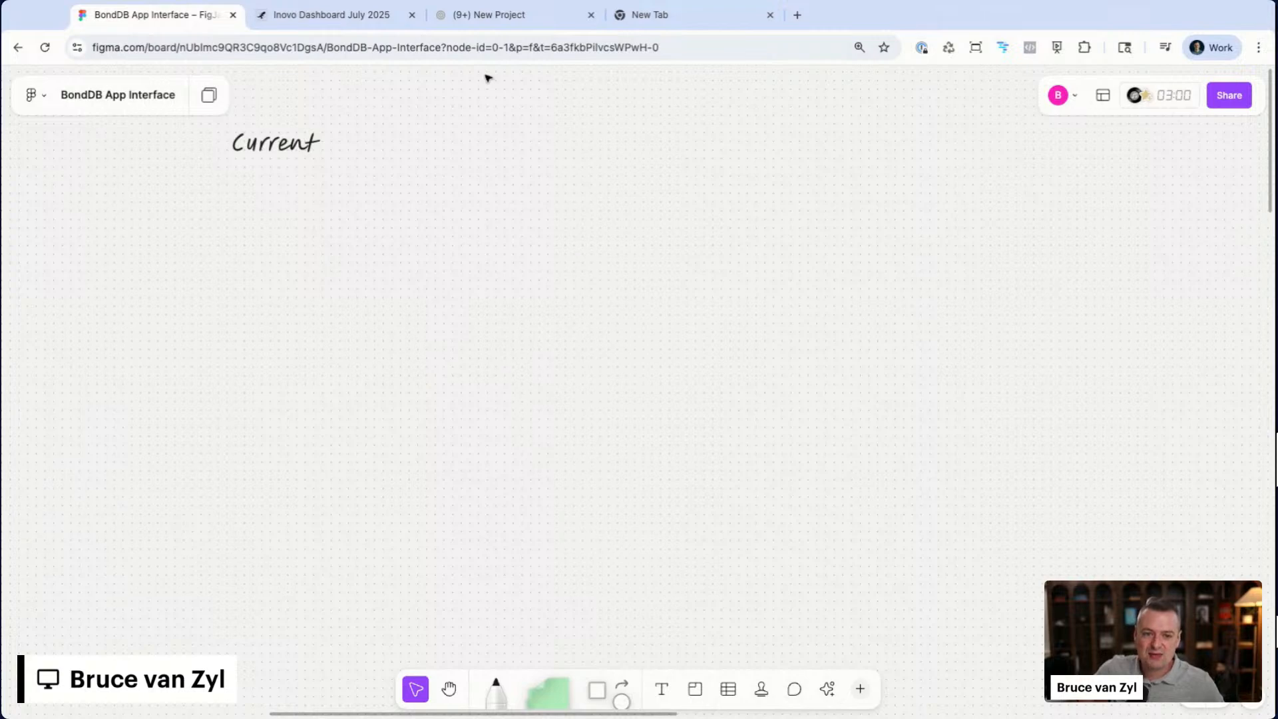
# - Switch to the New Project page in Notion and examine the Framing section and the Frame, Shape, Build, Ship hill diagram
pyautogui.click(486, 24)
pyautogui.scroll(-5, 409, 381)
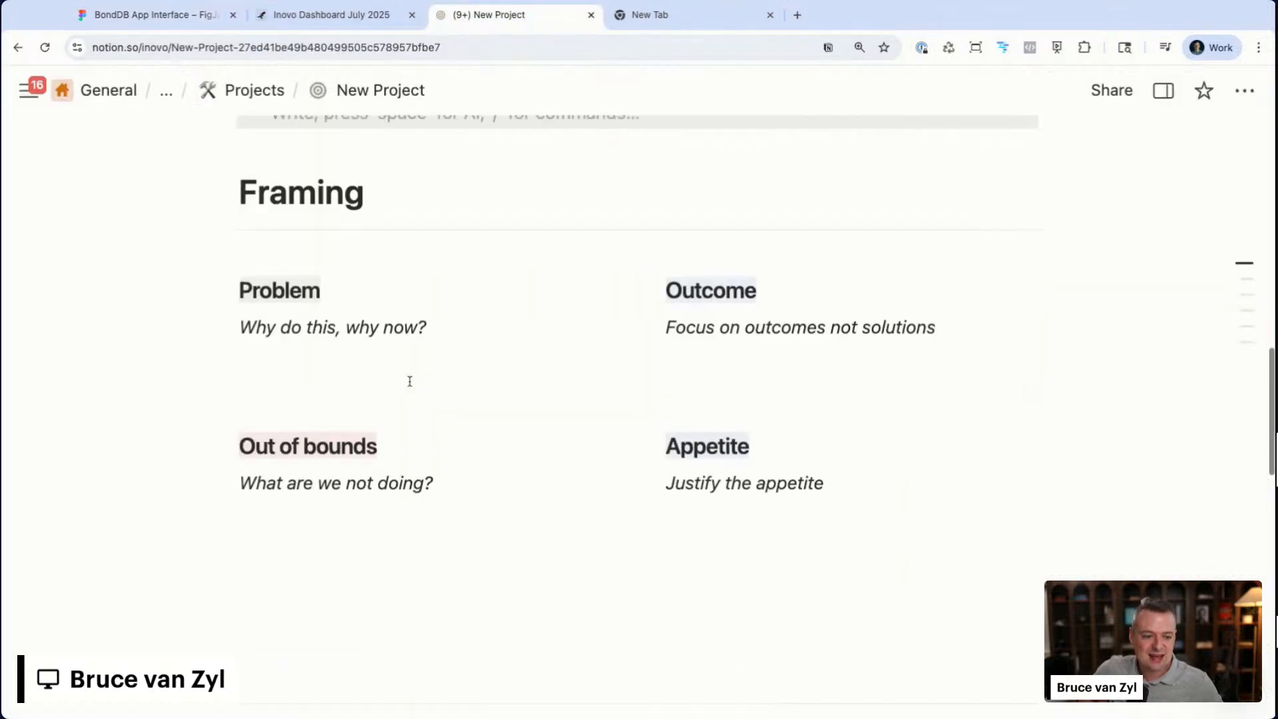
pyautogui.scroll(-10, 410, 381)
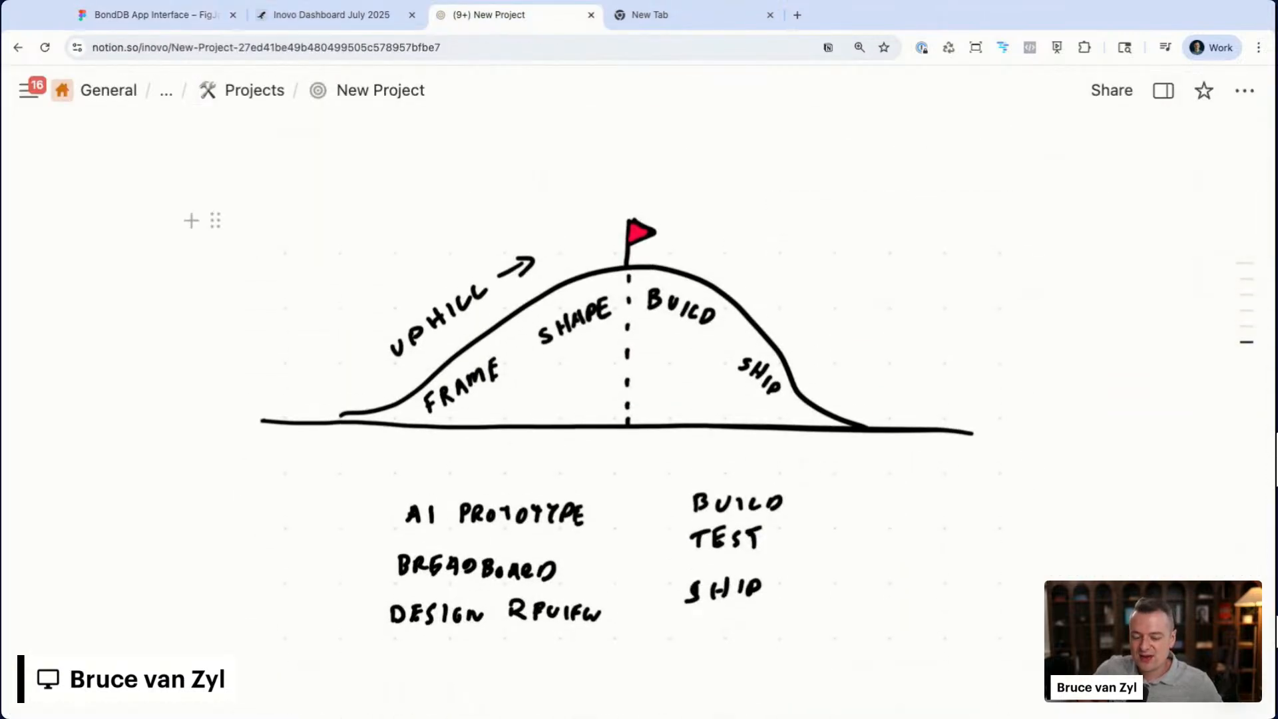
pyautogui.moveTo(265, 360)
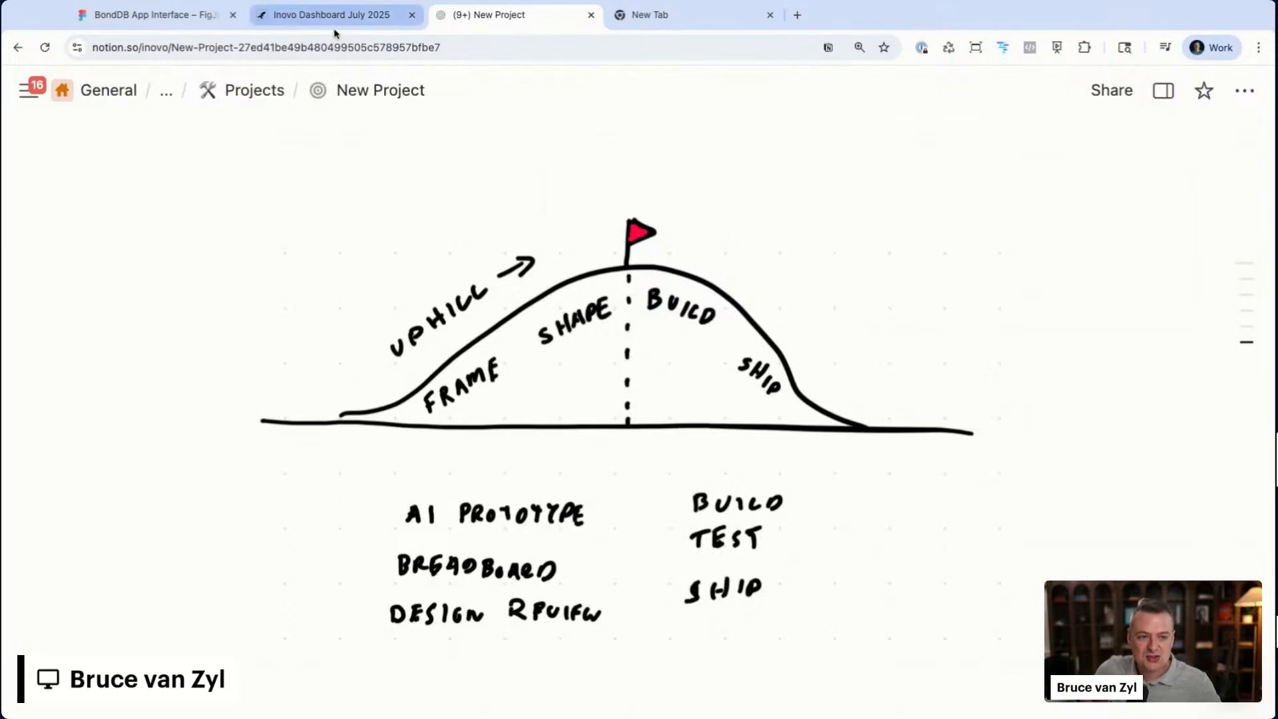
# - Return to the BondDB App Interface board and review its sections from the Current heading down to the Freddie K tables
pyautogui.click(177, 15)
pyautogui.scroll(-10, 369, 420)
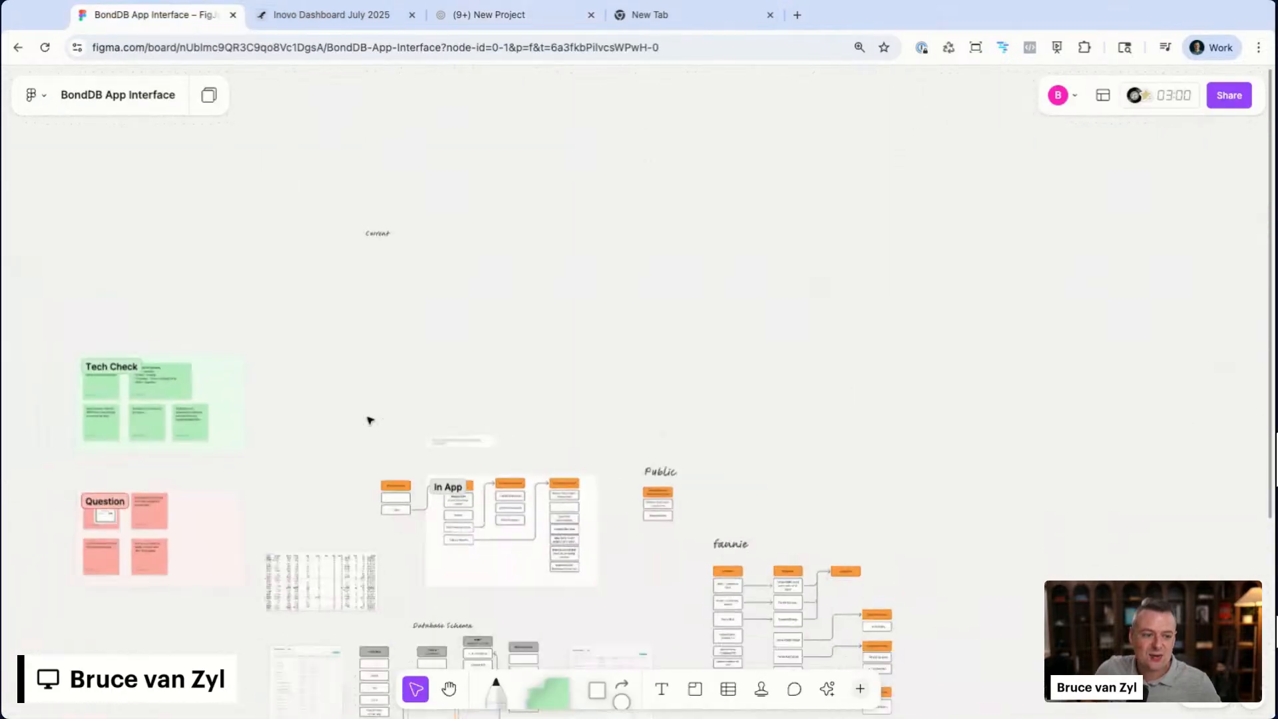
pyautogui.scroll(-6, 370, 420)
pyautogui.scroll(1, 369, 420)
pyautogui.scroll(2, 369, 420)
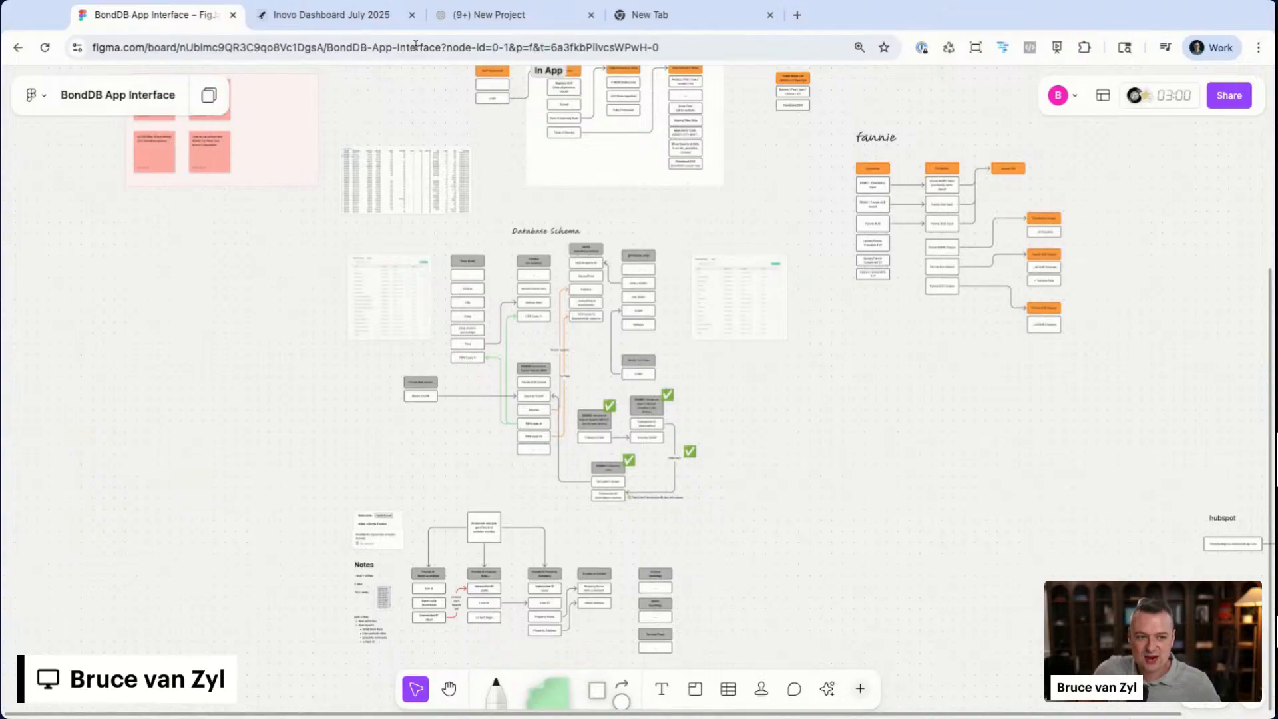
# - Move the Notion New Project browser tab ahead of the Inovo Dashboard tab and view its hill diagram
pyautogui.click(355, 27)
pyautogui.moveTo(523, 14); pyautogui.dragTo(332, 15)
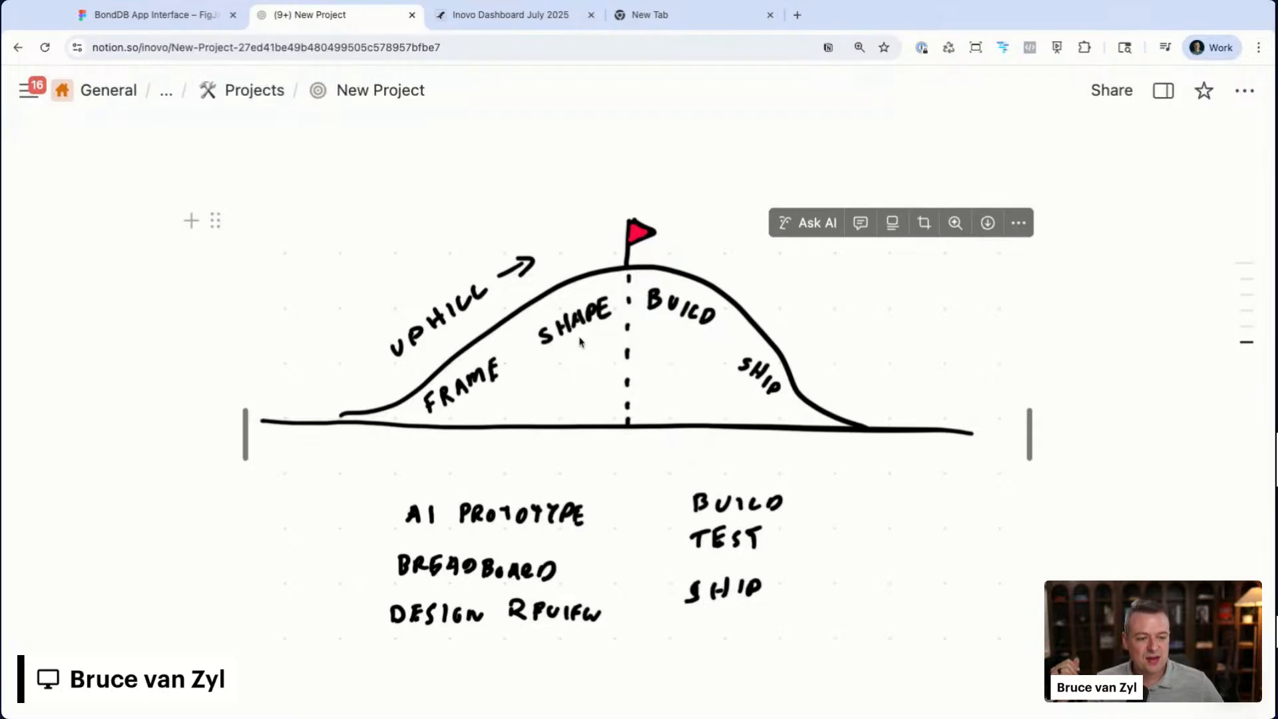
pyautogui.scroll(-1, 580, 341)
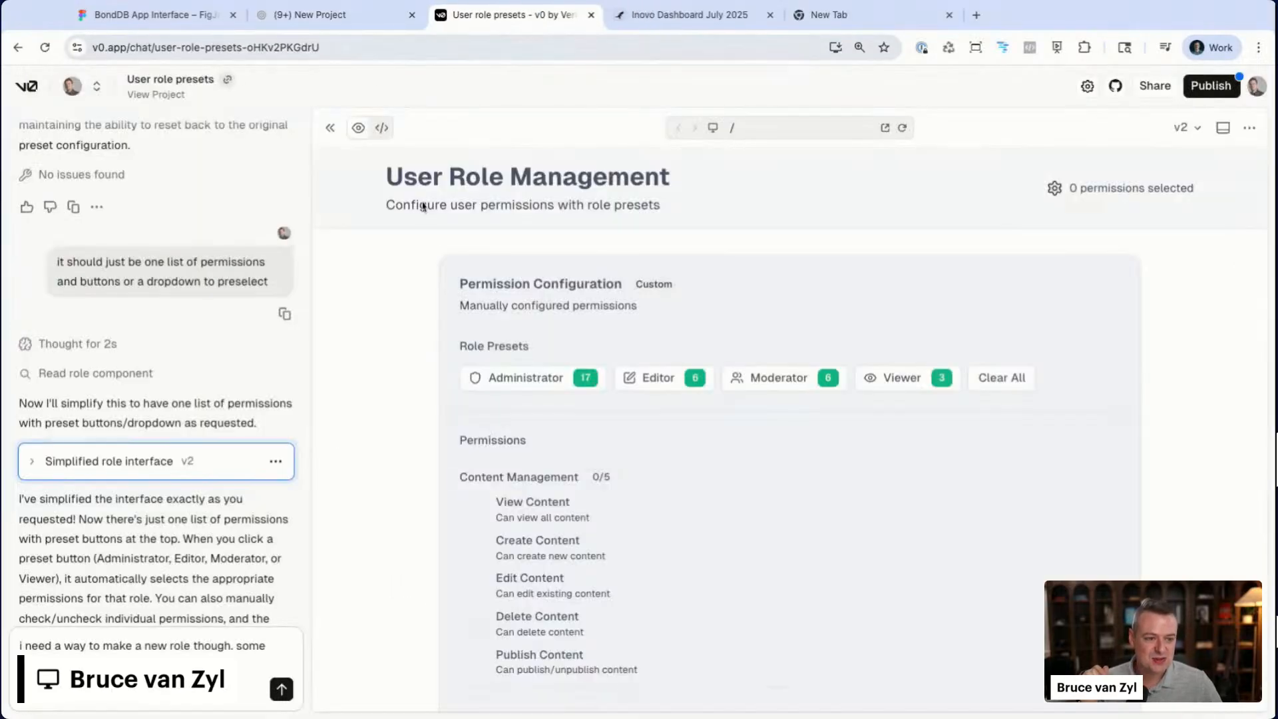
# - Grant the View Content and Create Content permissions in the User Role Management preview in v0
pyautogui.scroll(-1, 507, 422)
pyautogui.click(479, 401)
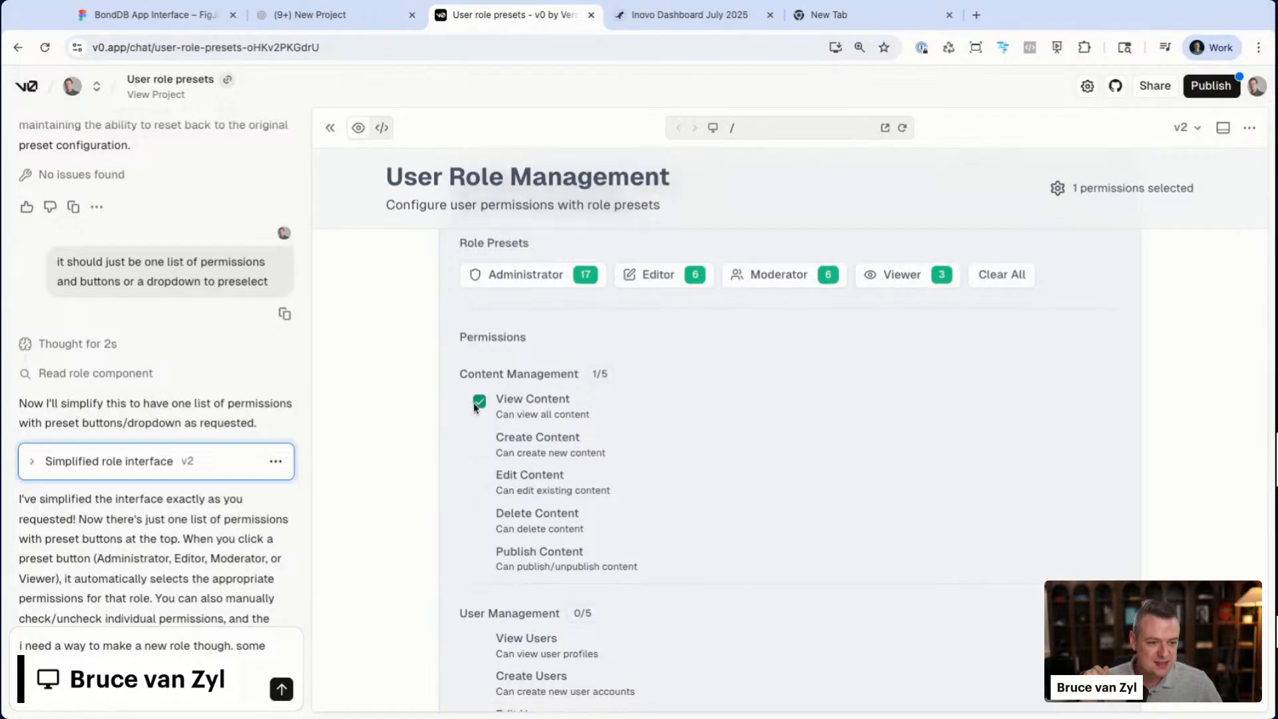
pyautogui.click(478, 440)
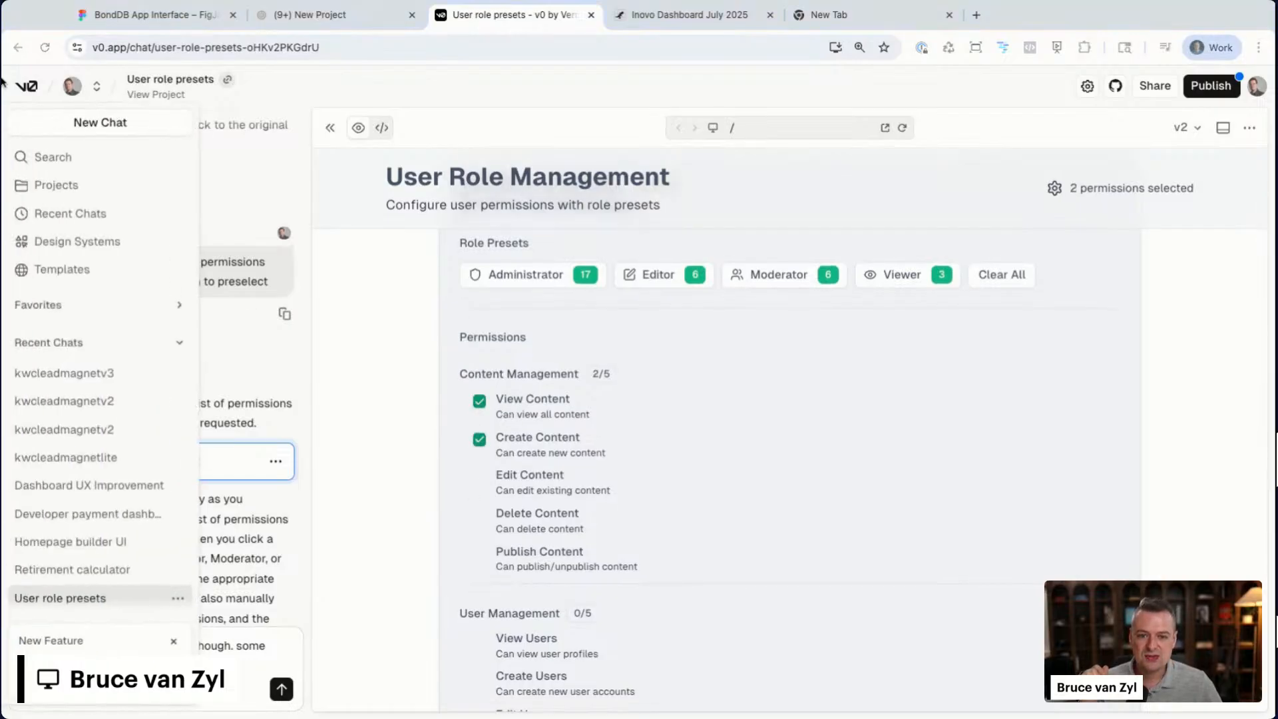
# - Apply the Editor, Administrator and Viewer role presets in turn, and add the Create Users permission to the Viewer selection
pyautogui.click(659, 277)
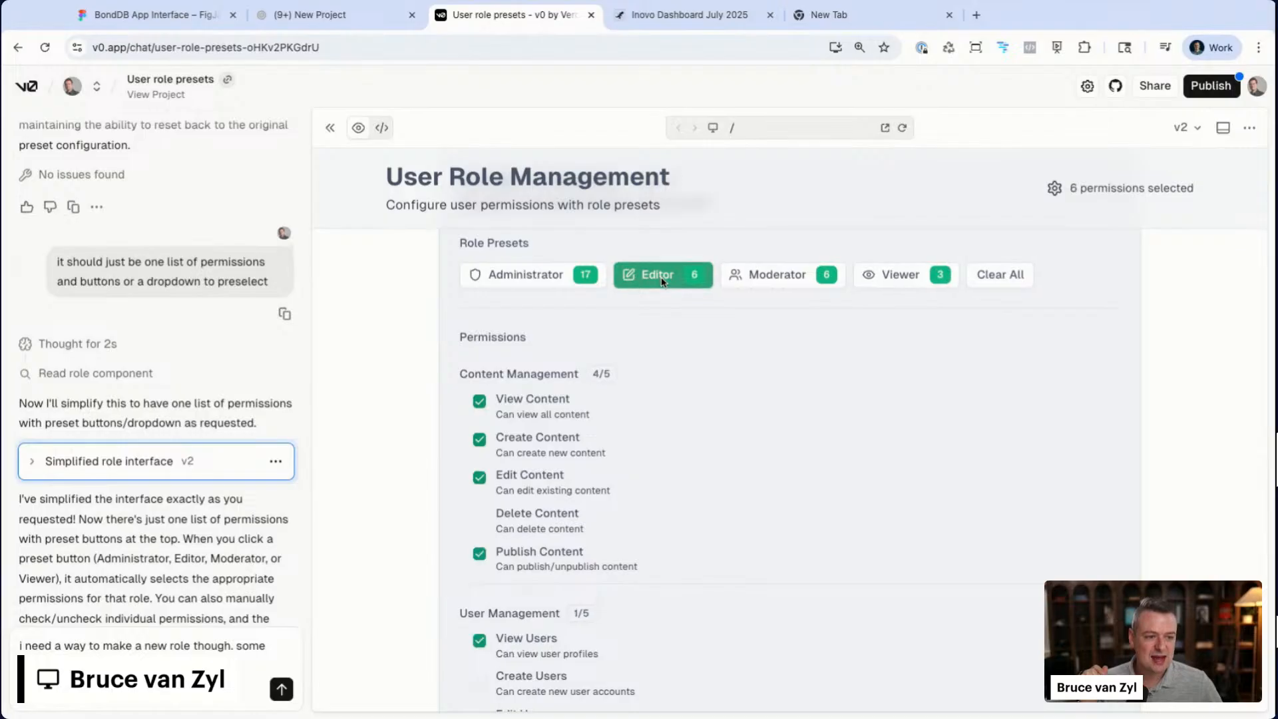
pyautogui.click(525, 275)
pyautogui.click(905, 276)
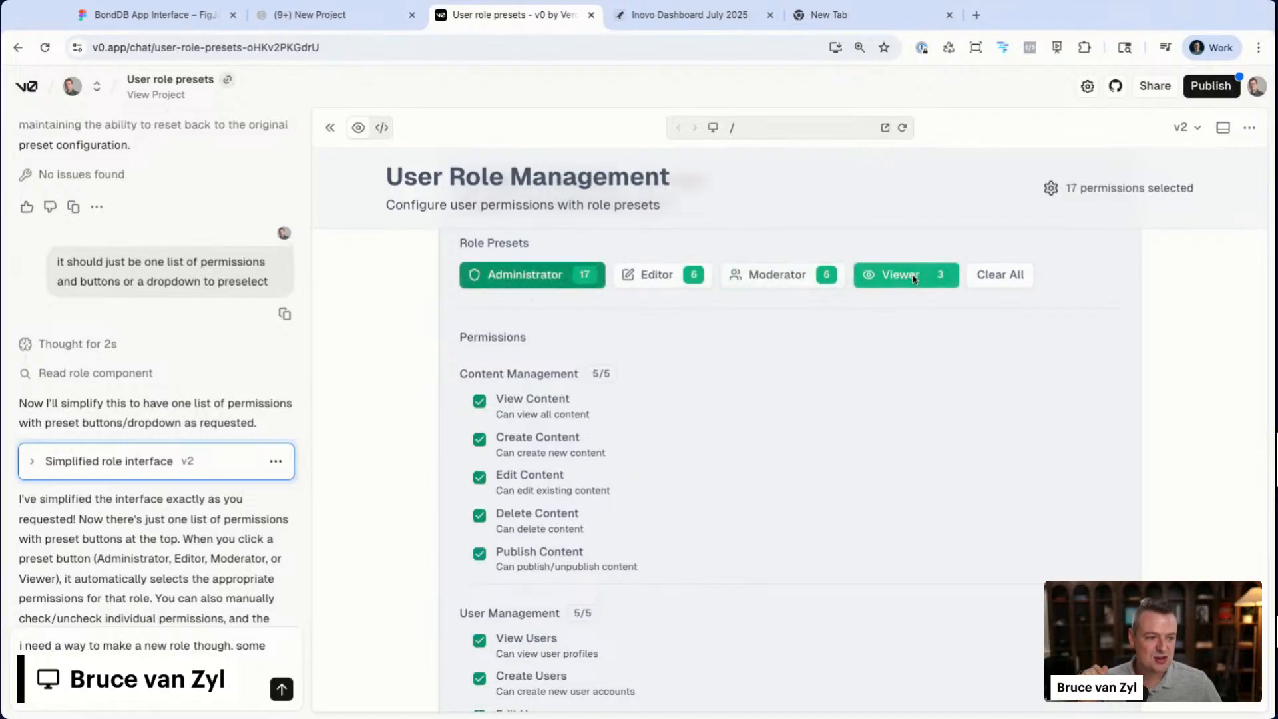
pyautogui.scroll(-4, 913, 278)
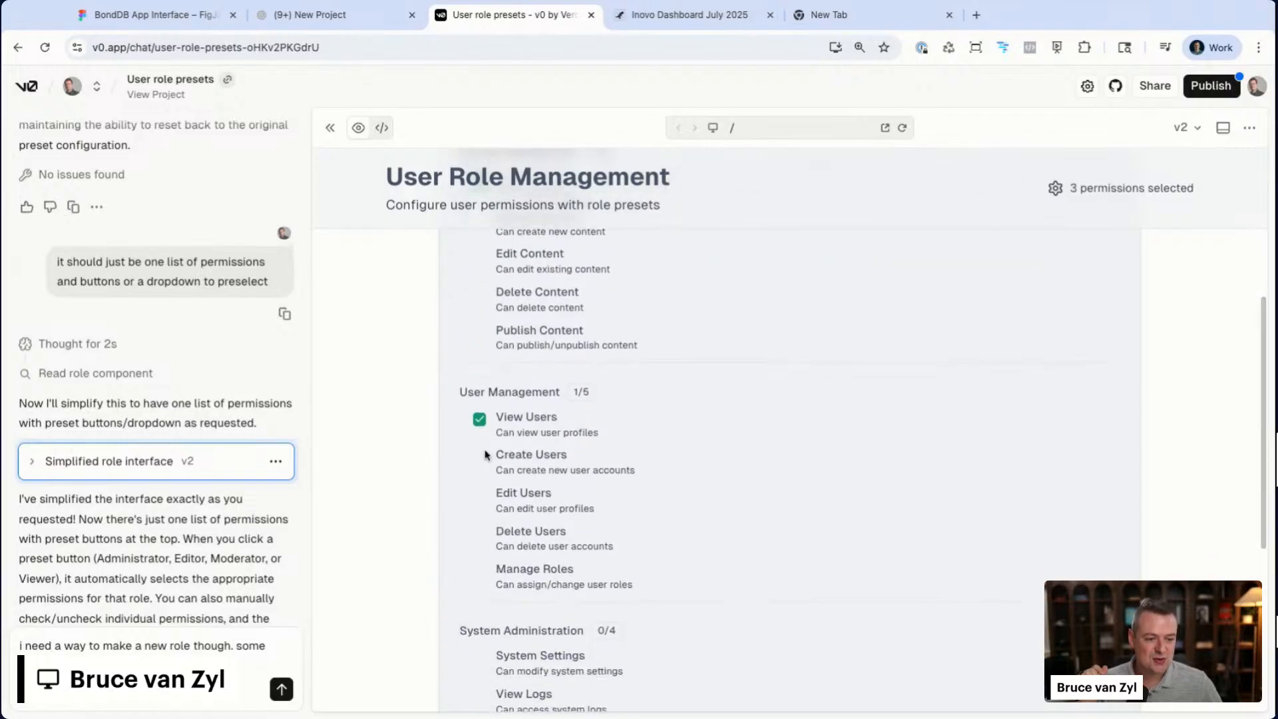
pyautogui.click(479, 458)
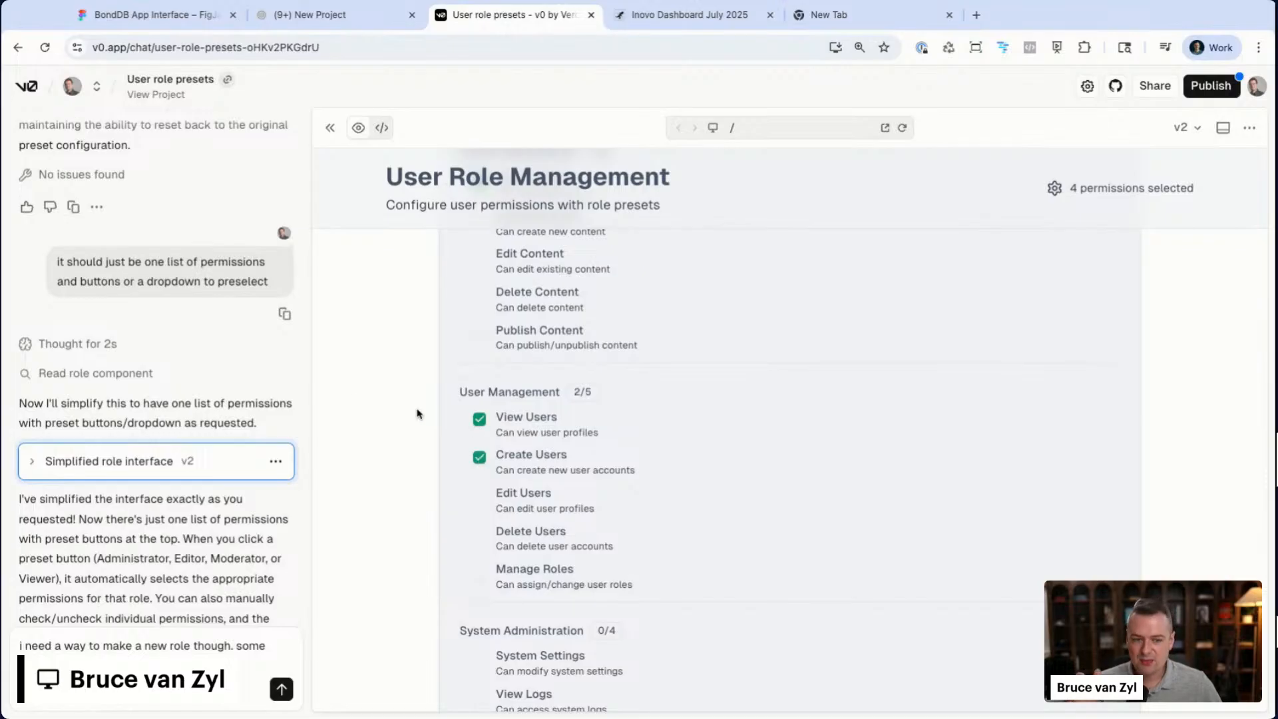
# - Highlight the opening chat prompt that asks for an example of user role presets
pyautogui.scroll(6, 250, 357)
pyautogui.scroll(10, 250, 357)
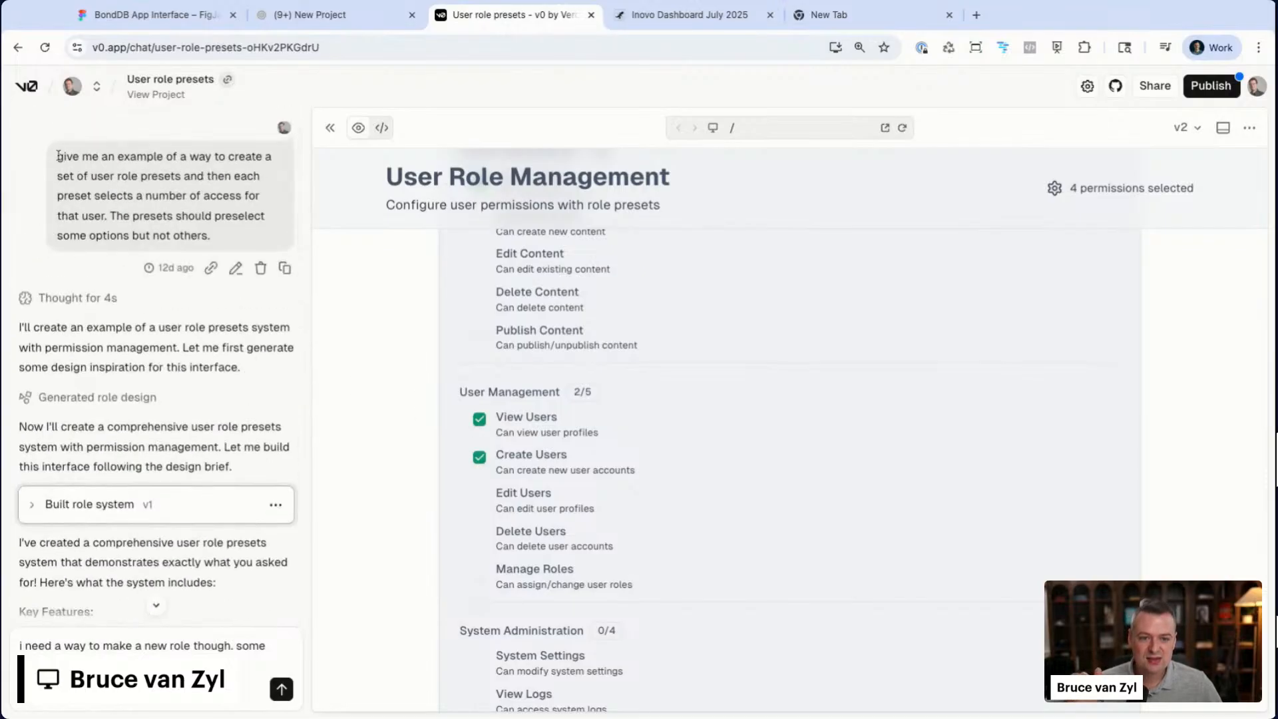
pyautogui.moveTo(59, 156); pyautogui.dragTo(210, 195)
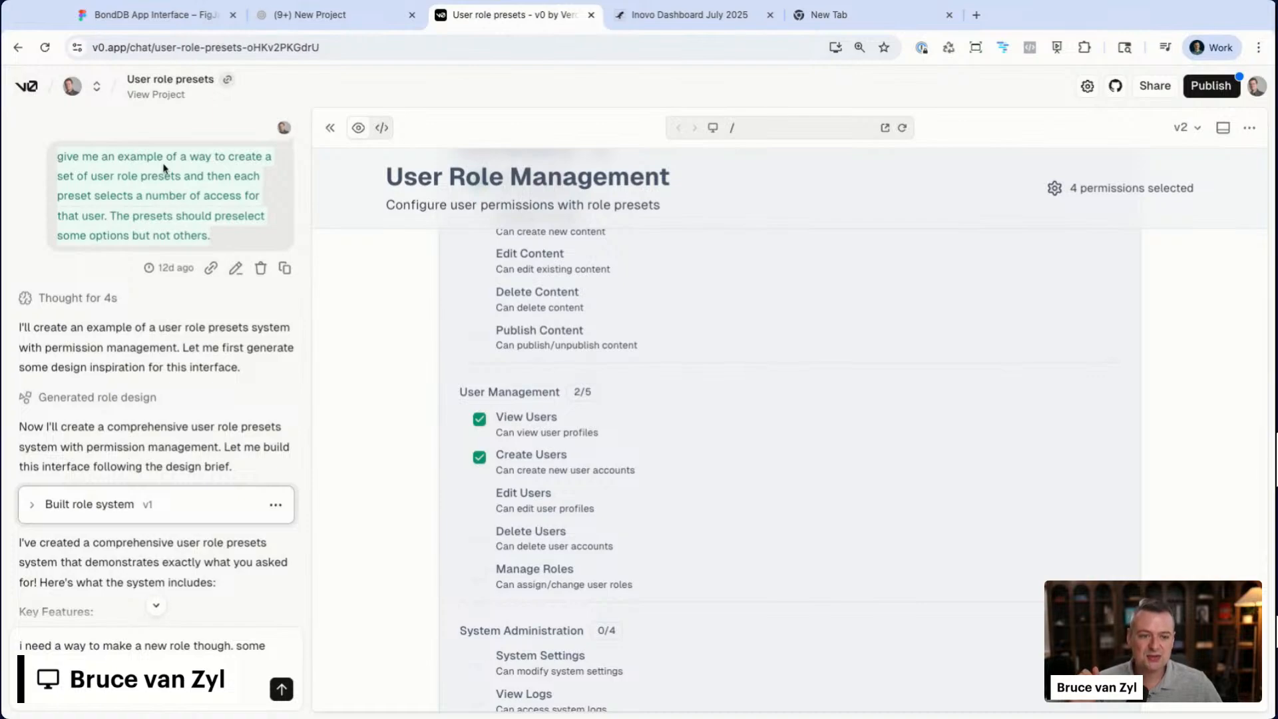
# - Enable Create, Edit and Delete Content under Content Management, and disable Create Content and Edit Content again
pyautogui.scroll(5, 484, 542)
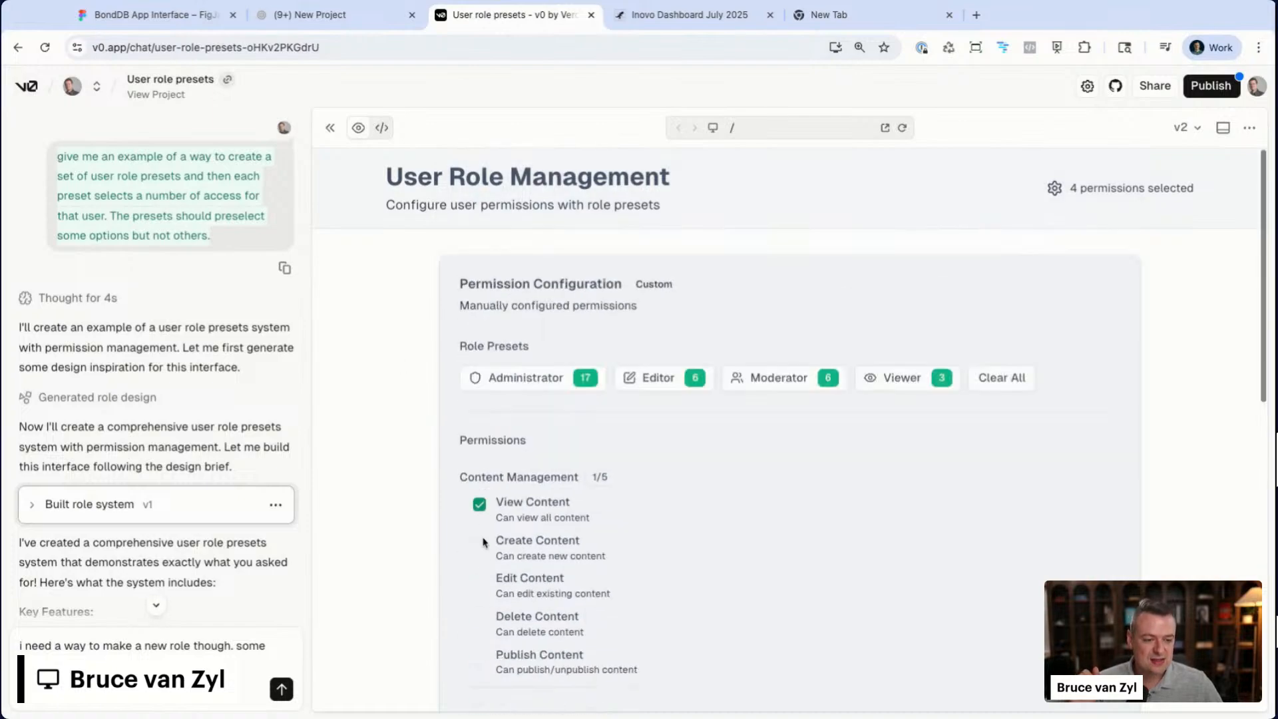
pyautogui.scroll(-1, 484, 506)
pyautogui.click(481, 493)
pyautogui.click(480, 527)
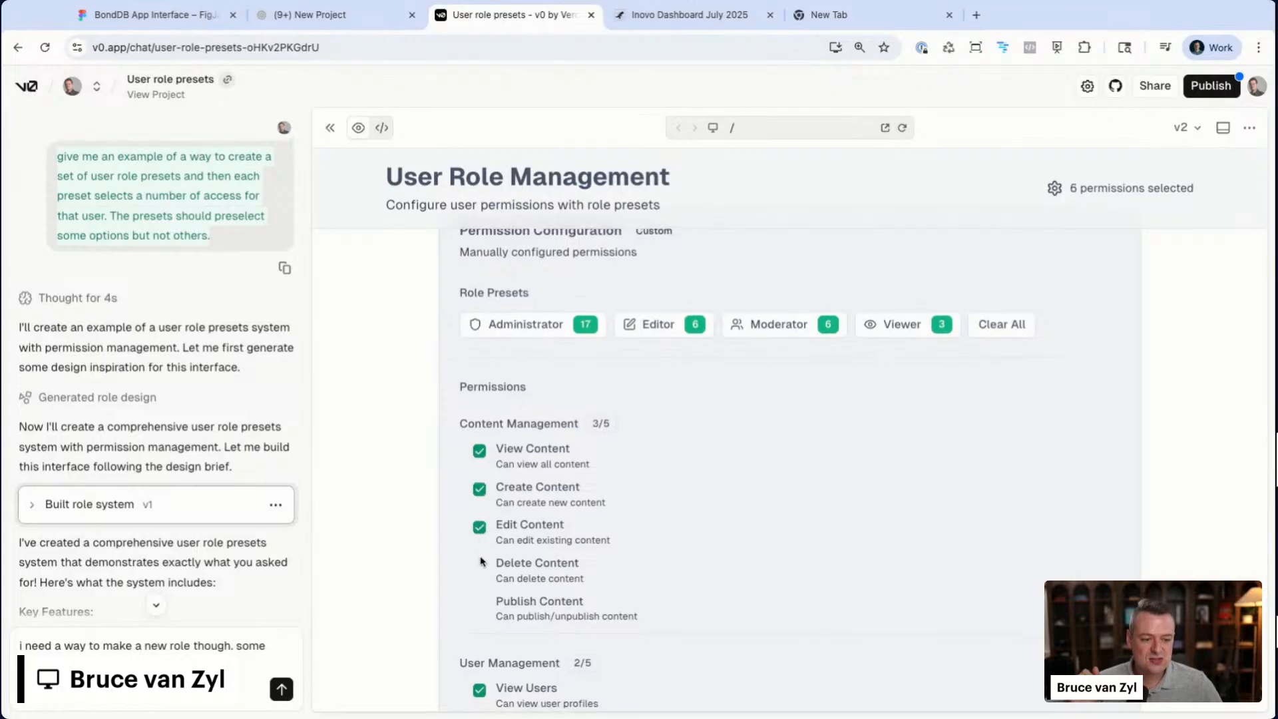
pyautogui.click(480, 565)
pyautogui.click(480, 489)
pyautogui.click(479, 528)
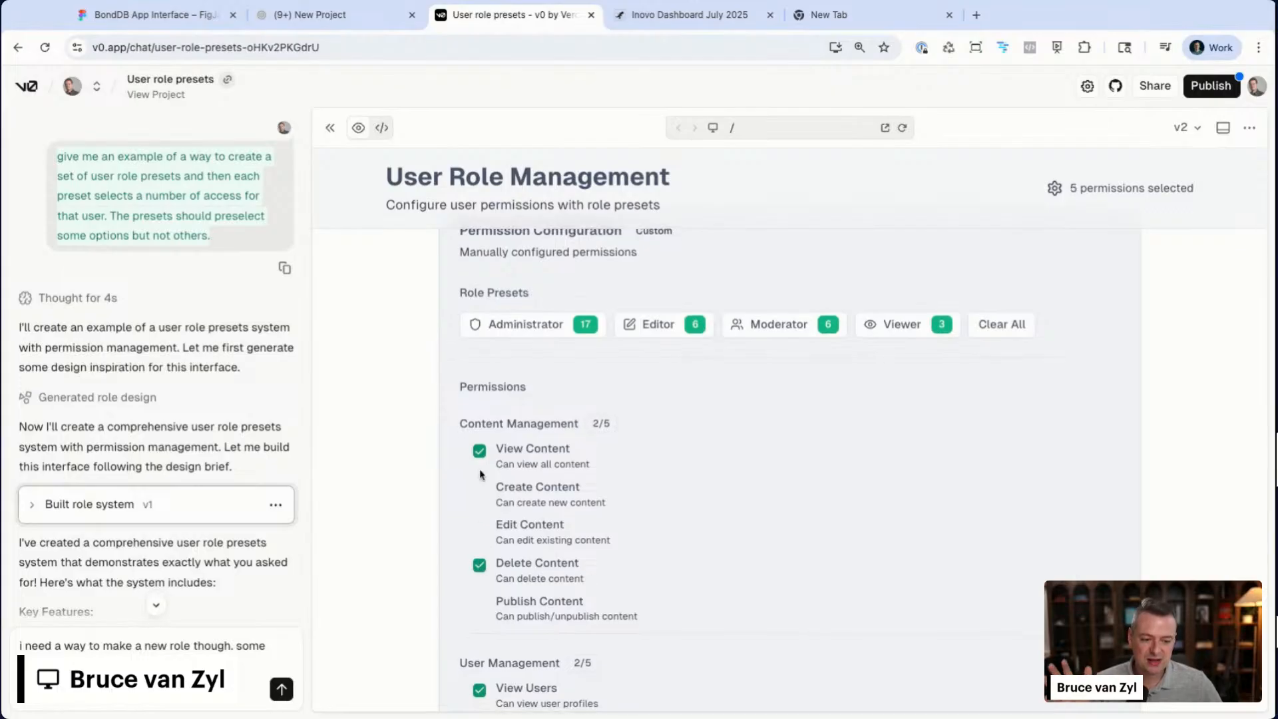
pyautogui.scroll(1, 478, 447)
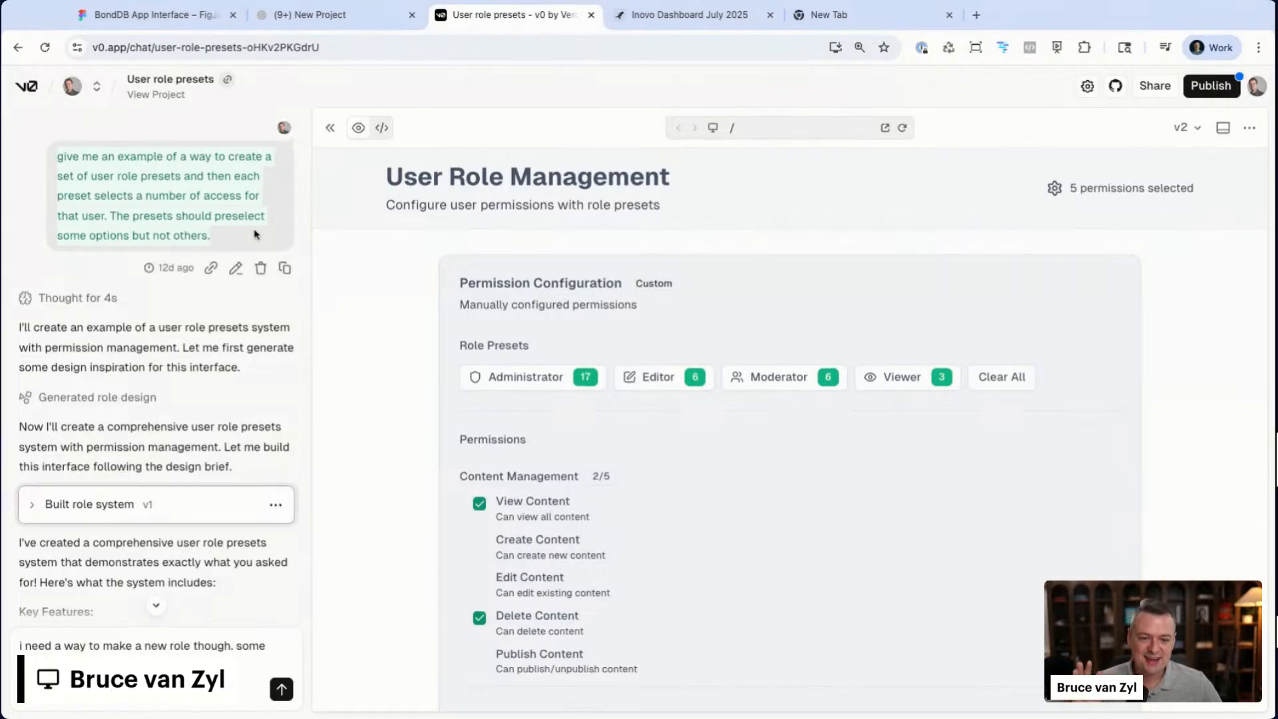
# - Show the user-role-management.tsx code, highlight part of its imports and permission definitions, and return to the app preview
pyautogui.click(381, 127)
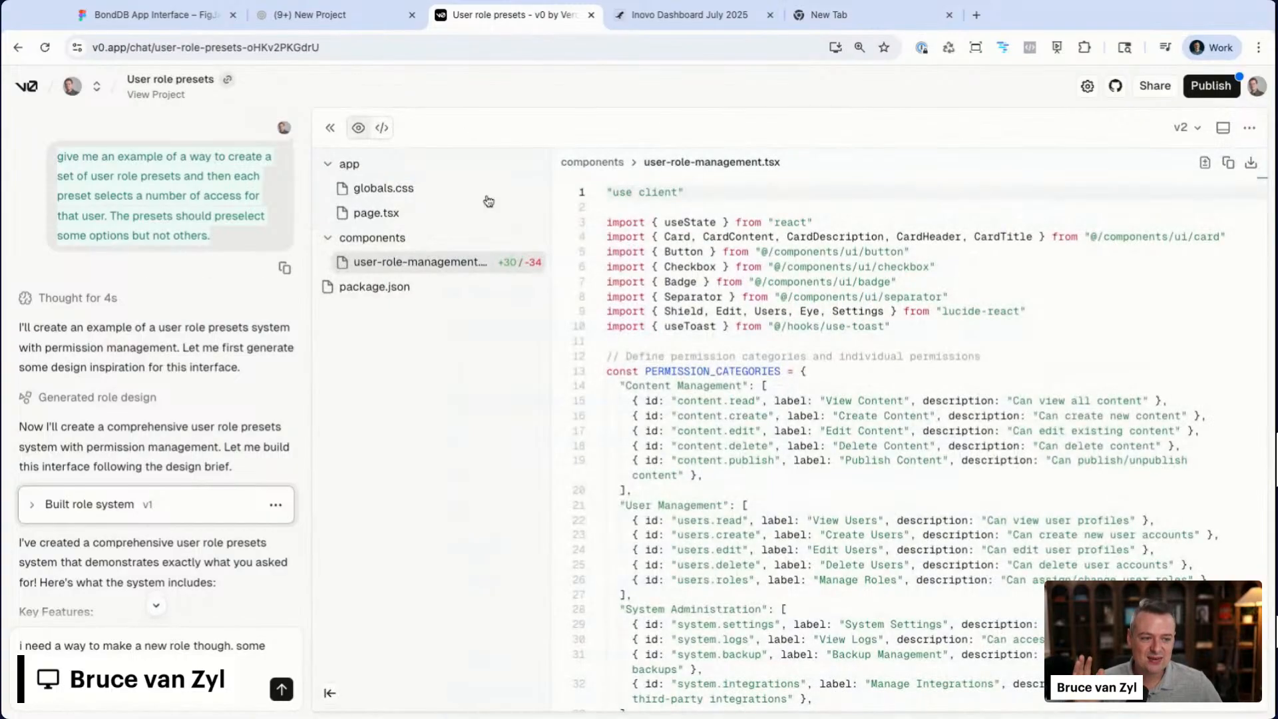
pyautogui.moveTo(632, 263); pyautogui.dragTo(792, 520)
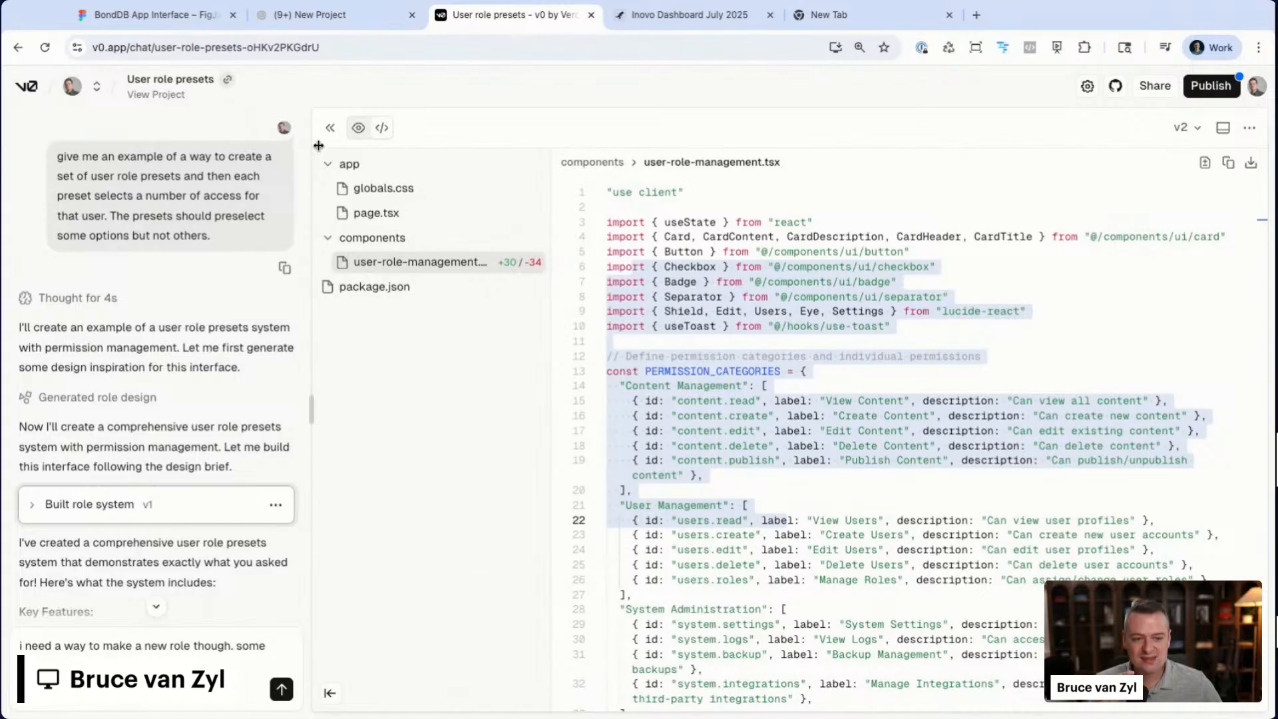
pyautogui.click(358, 127)
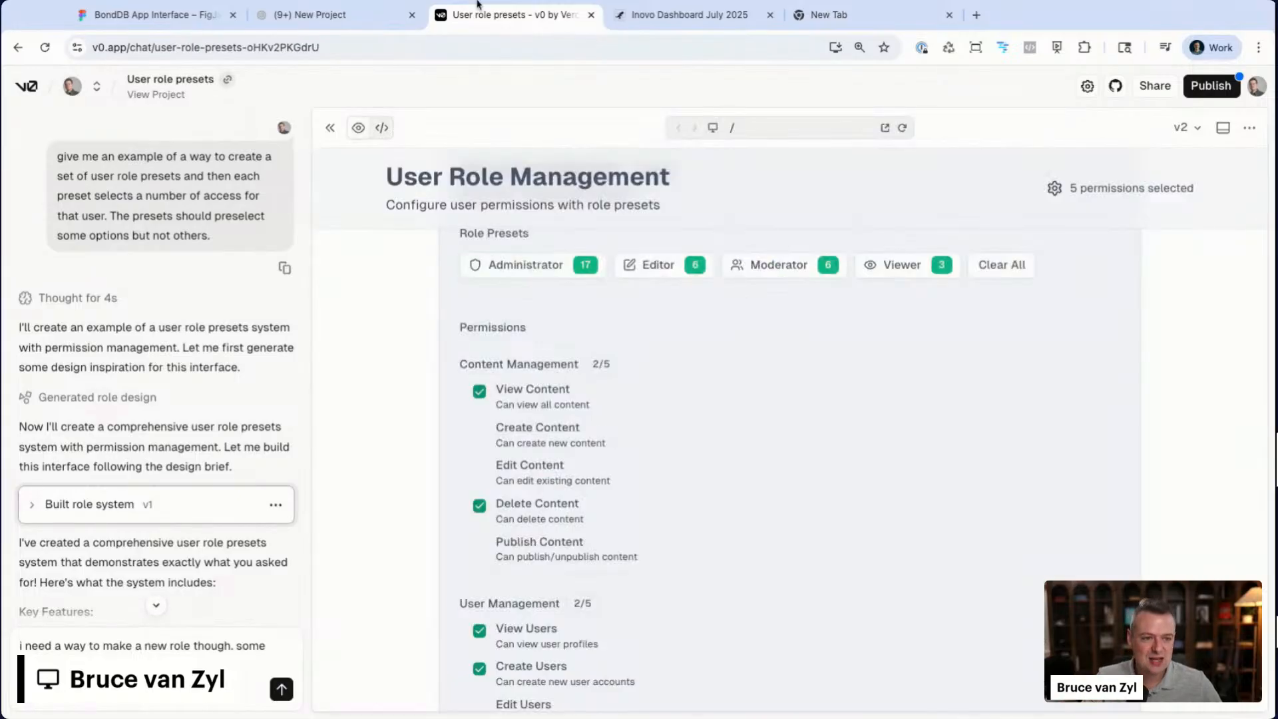
pyautogui.click(376, 25)
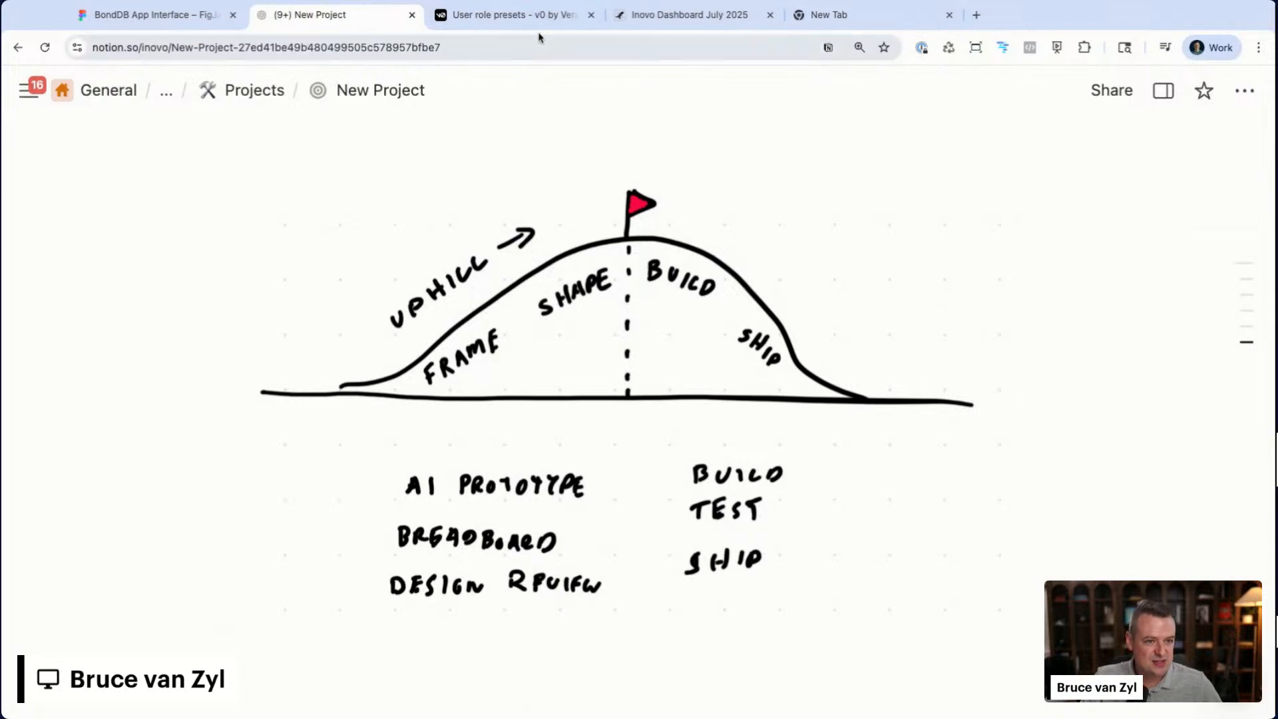
pyautogui.scroll(-1, 493, 338)
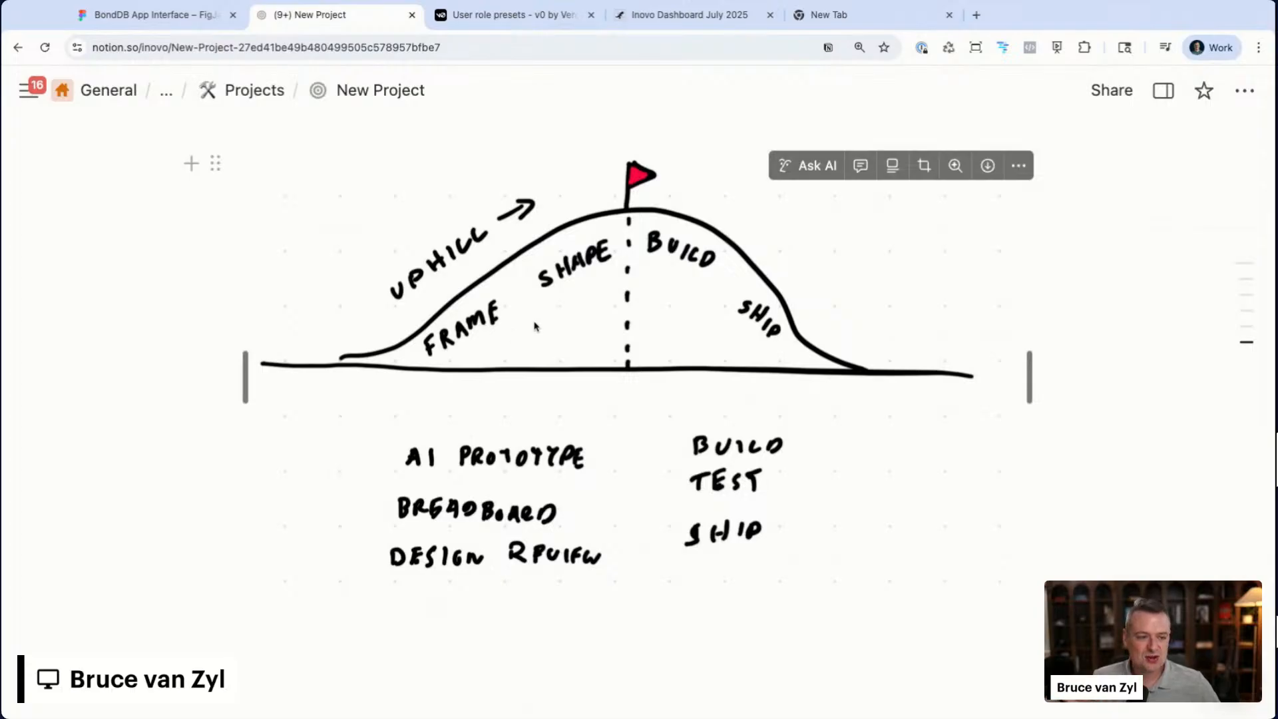
pyautogui.click(181, 20)
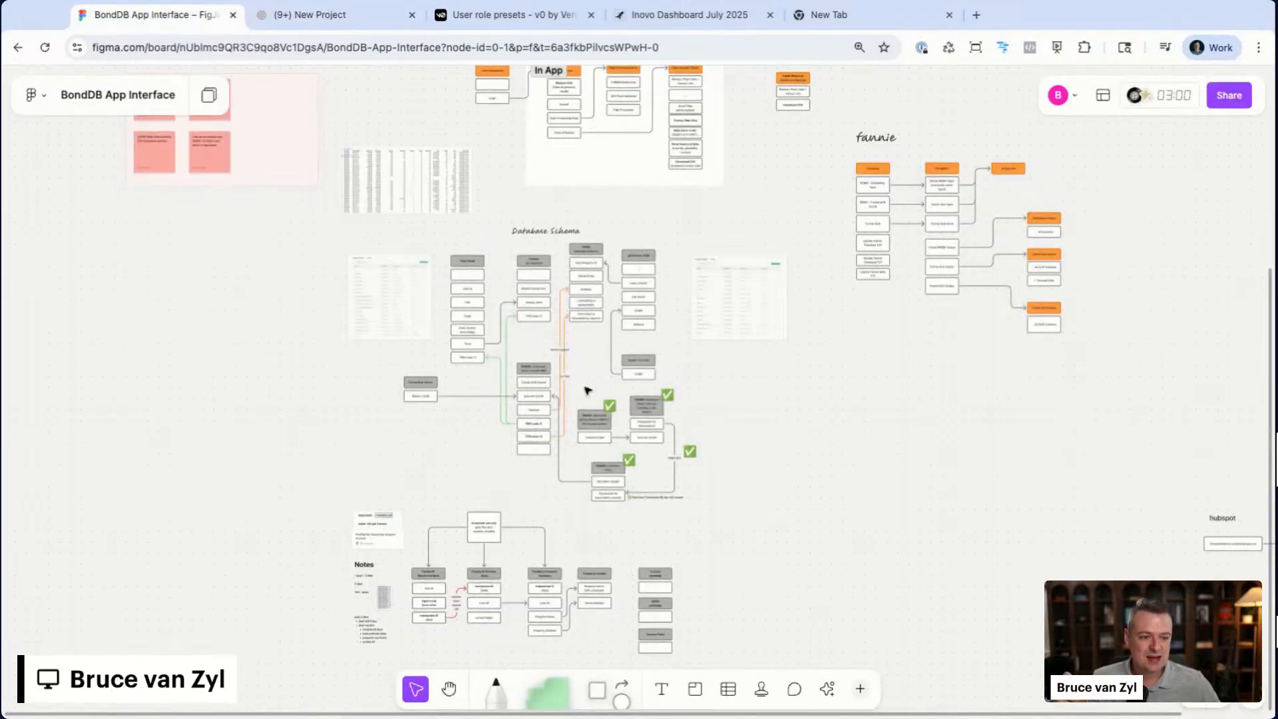
pyautogui.scroll(-5, 588, 388)
pyautogui.scroll(8, 506, 449)
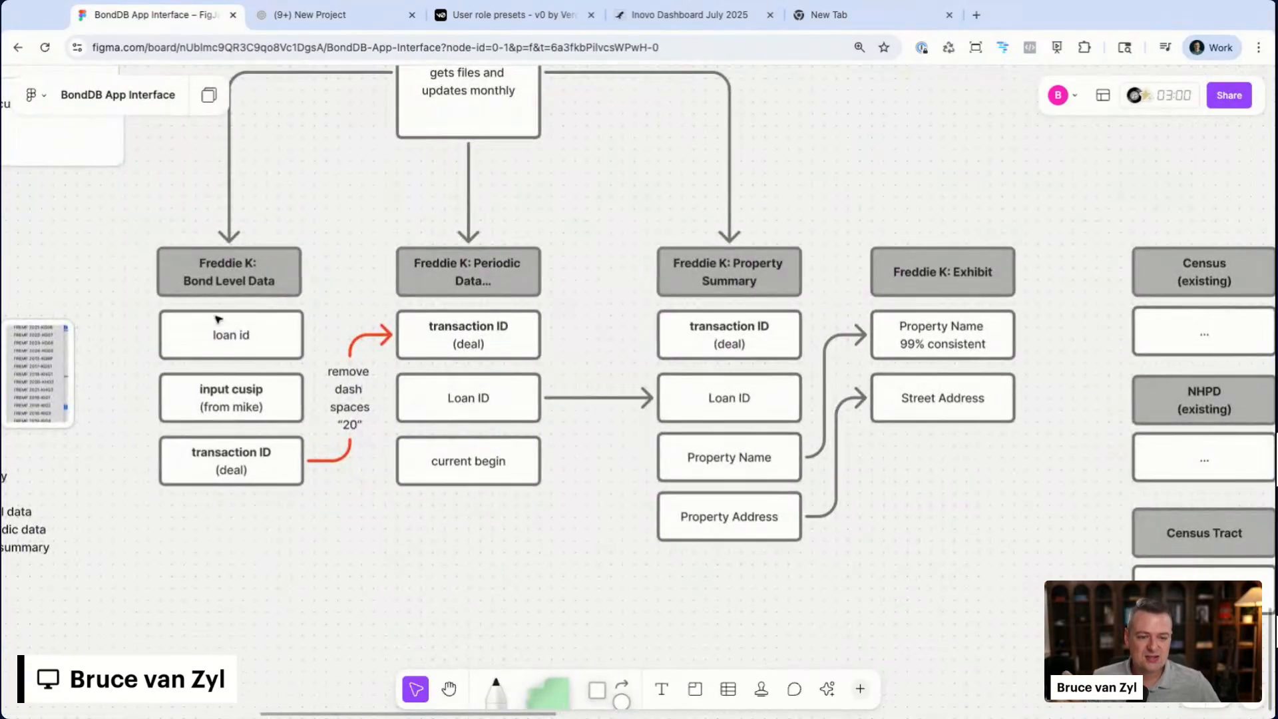
pyautogui.scroll(2, 280, 200)
pyautogui.scroll(-3, 283, 233)
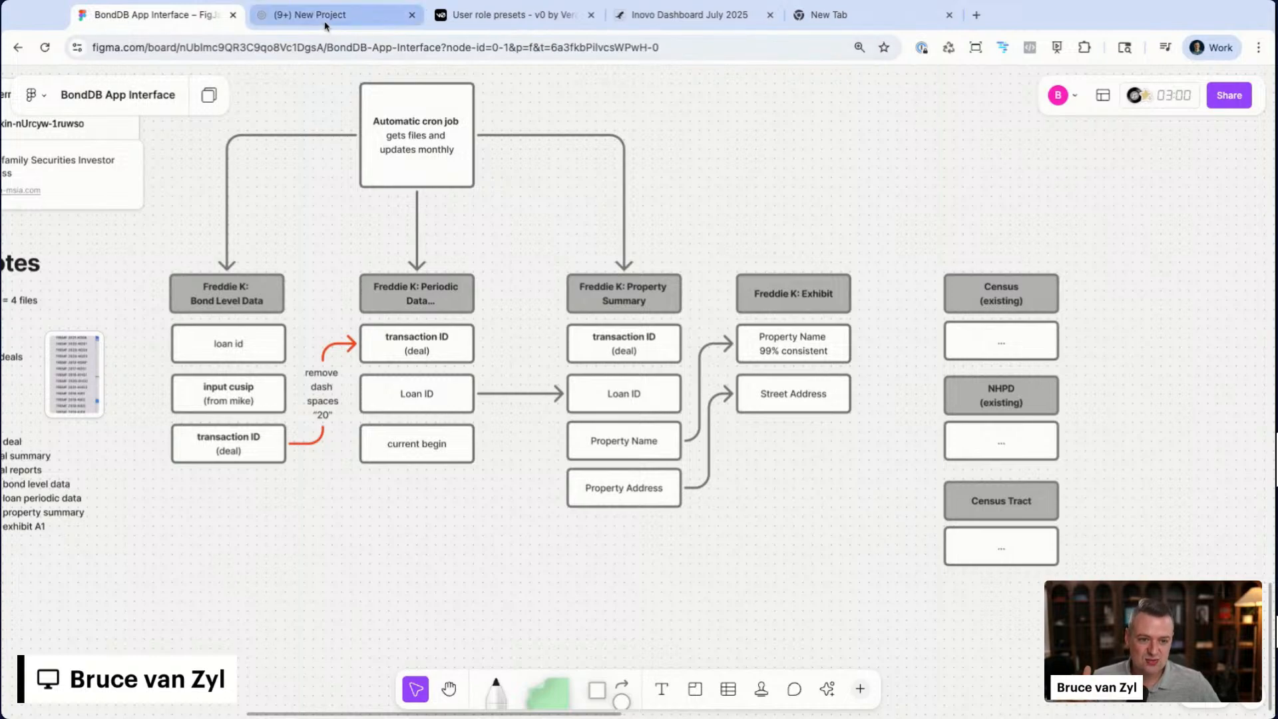
pyautogui.hscroll(-2, 278, 319)
pyautogui.scroll(2, 278, 319)
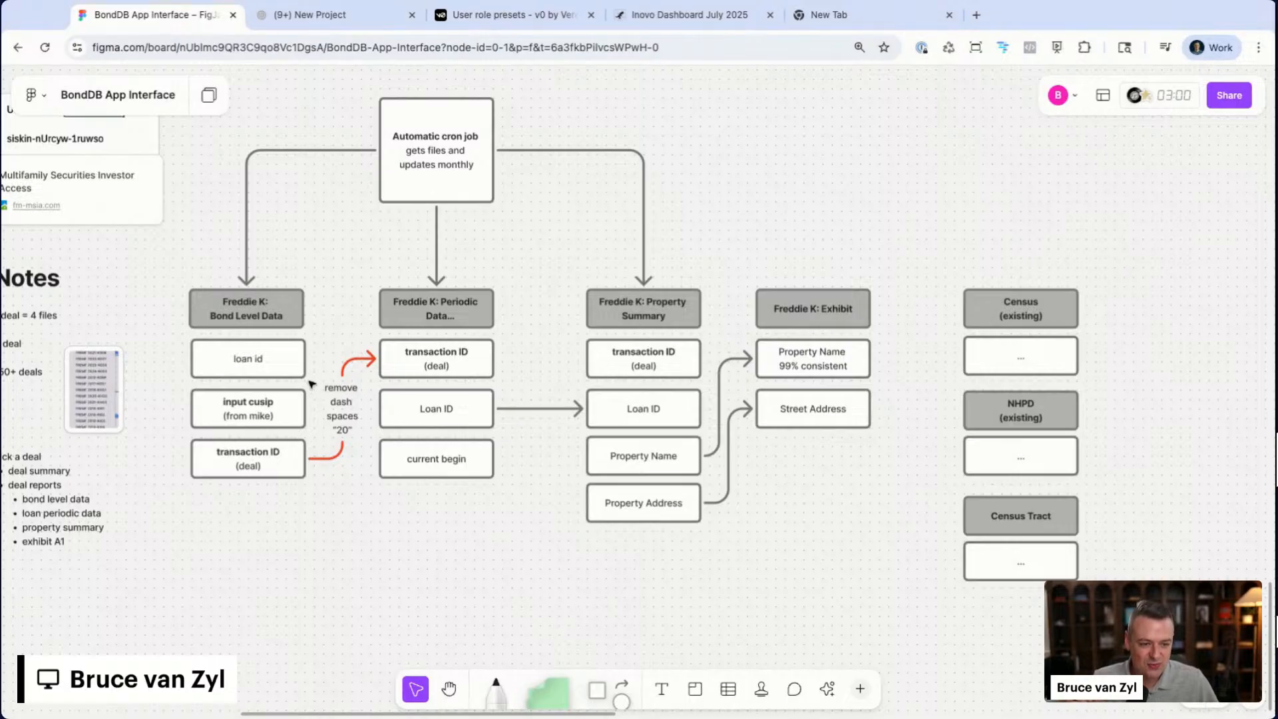
# - Return to the New Project page in Notion and mark "Create Breadboard and link" as done in the Project Checklist
pyautogui.click(337, 16)
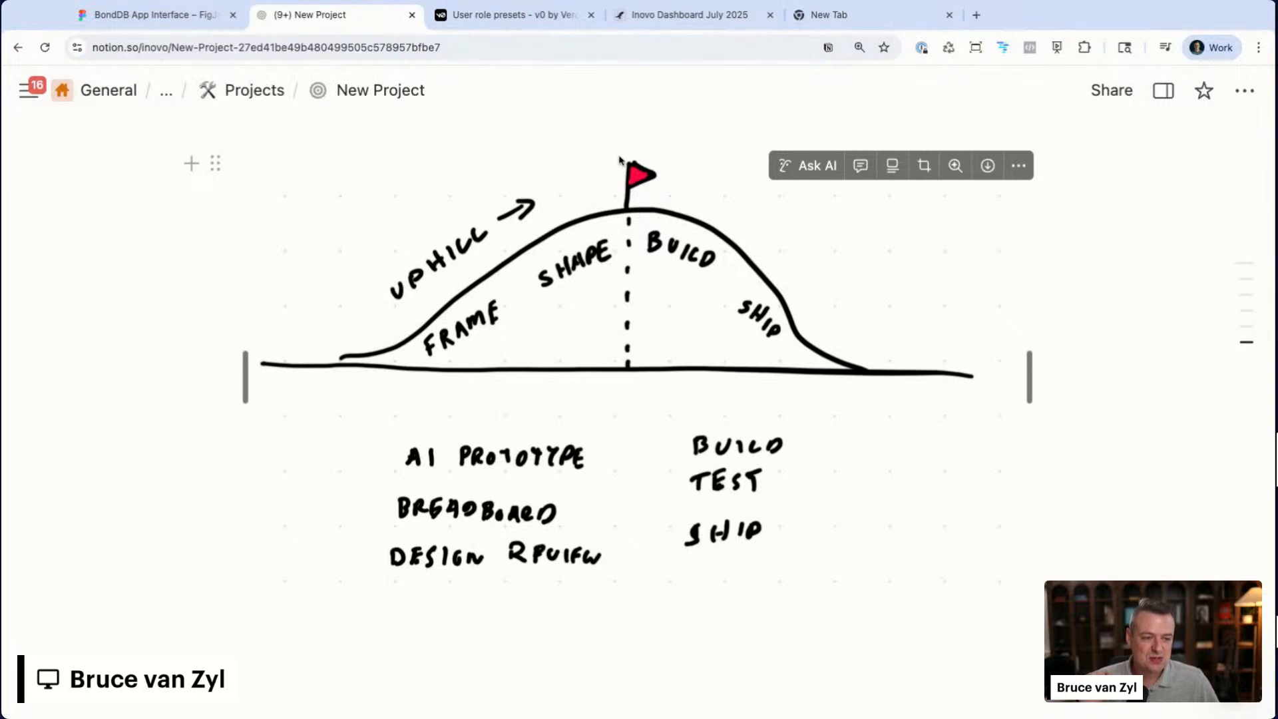
pyautogui.scroll(3, 619, 159)
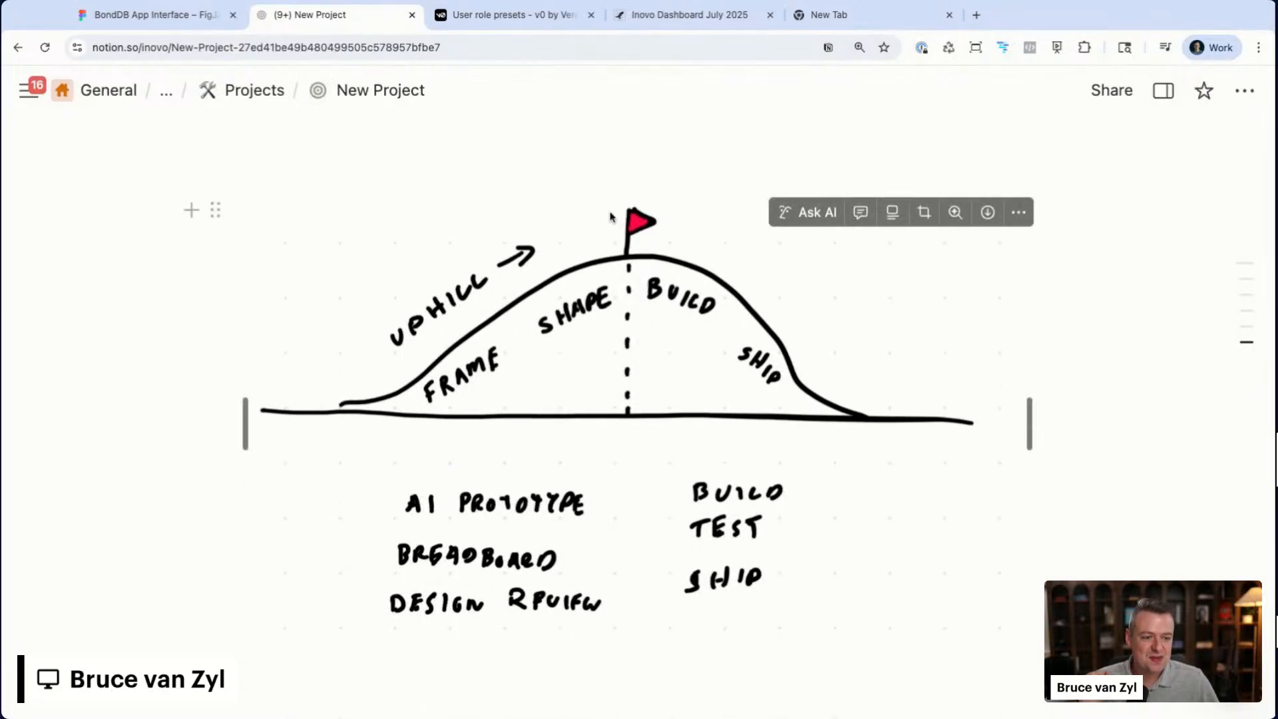
pyautogui.scroll(15, 542, 335)
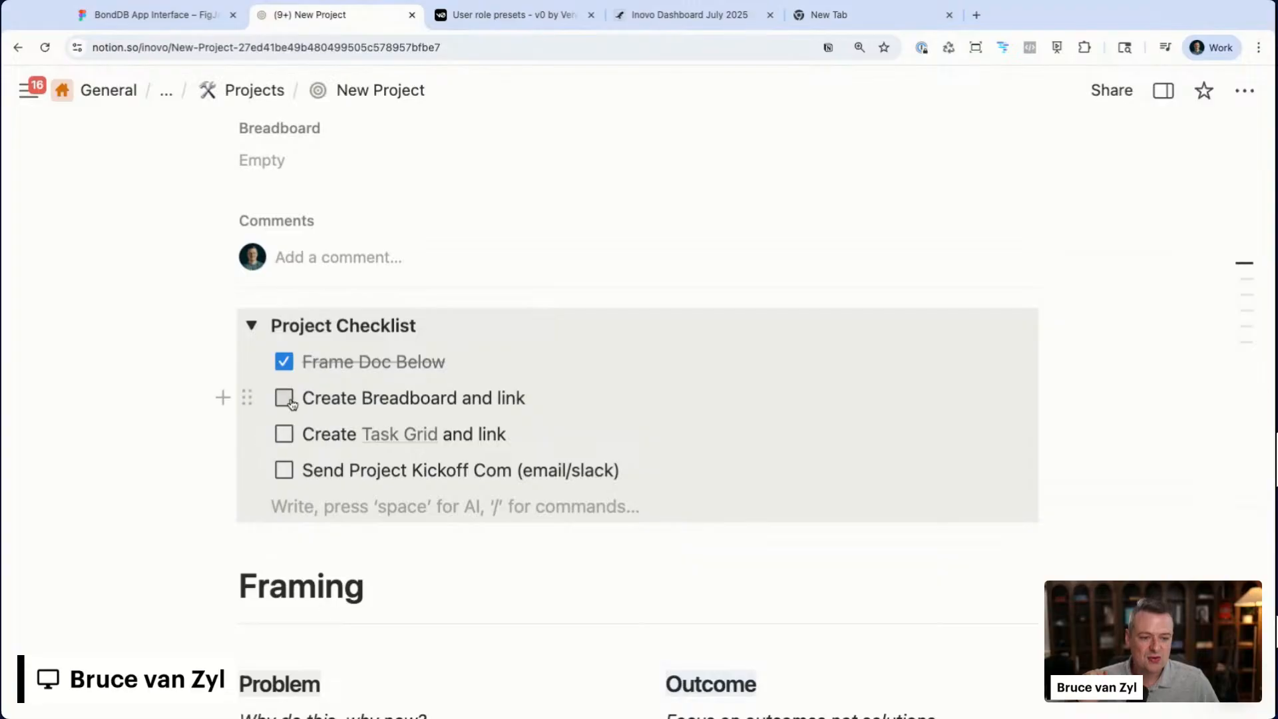
pyautogui.click(285, 398)
# - Copy the BondDB App Interface board's URL from FigJam into the Breadboard property of the Notion project
pyautogui.scroll(2, 240, 286)
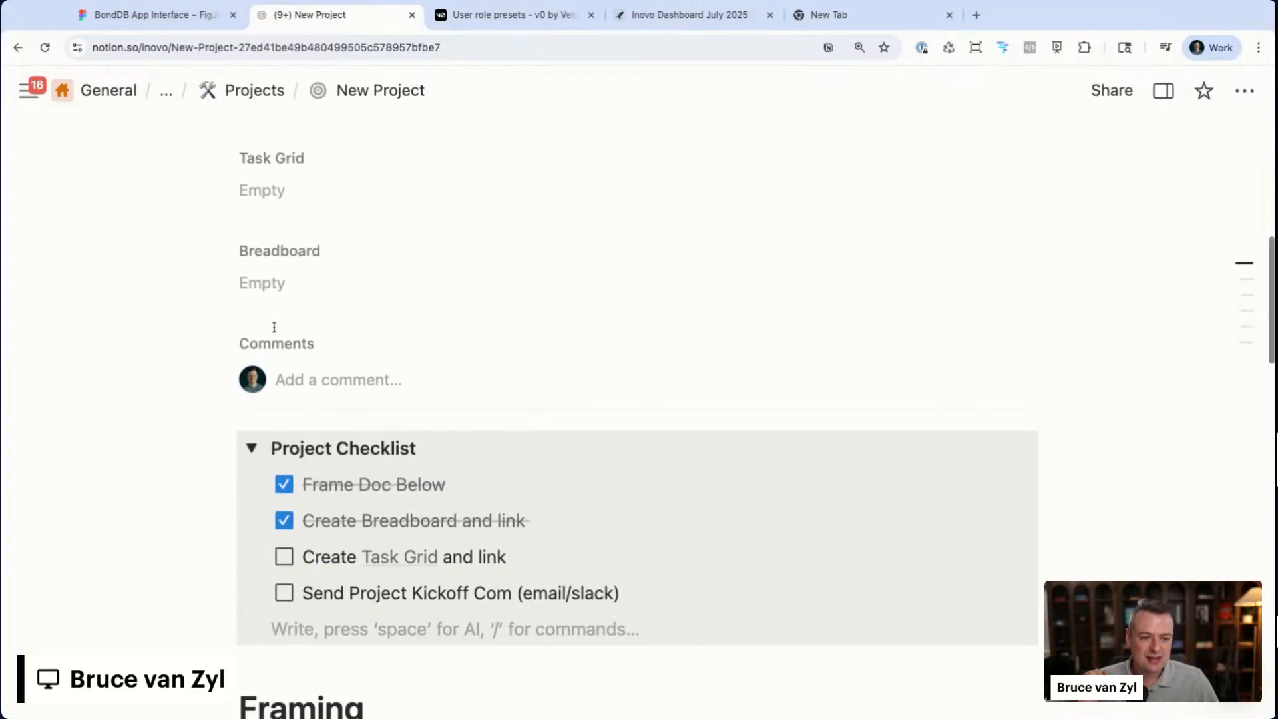
pyautogui.click(273, 291)
pyautogui.click(154, 15)
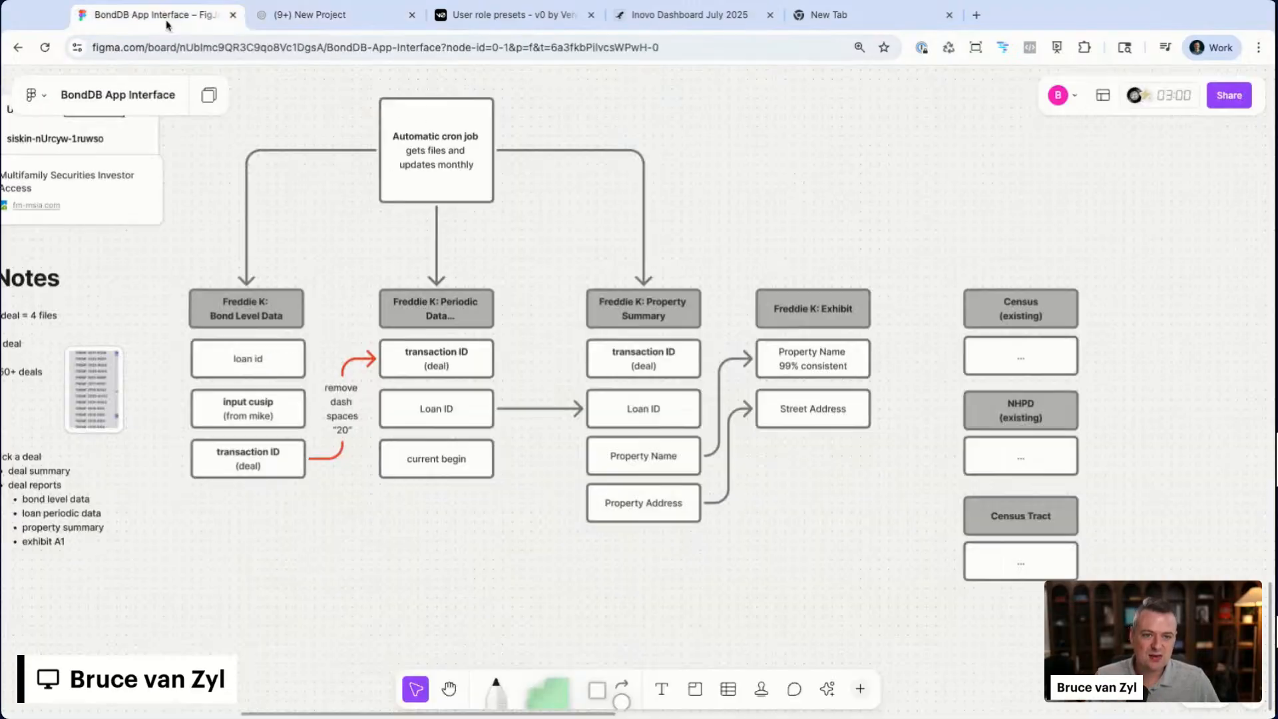
pyautogui.click(206, 52)
pyautogui.hotkey('ctrl', 'c')
pyautogui.click(315, 15)
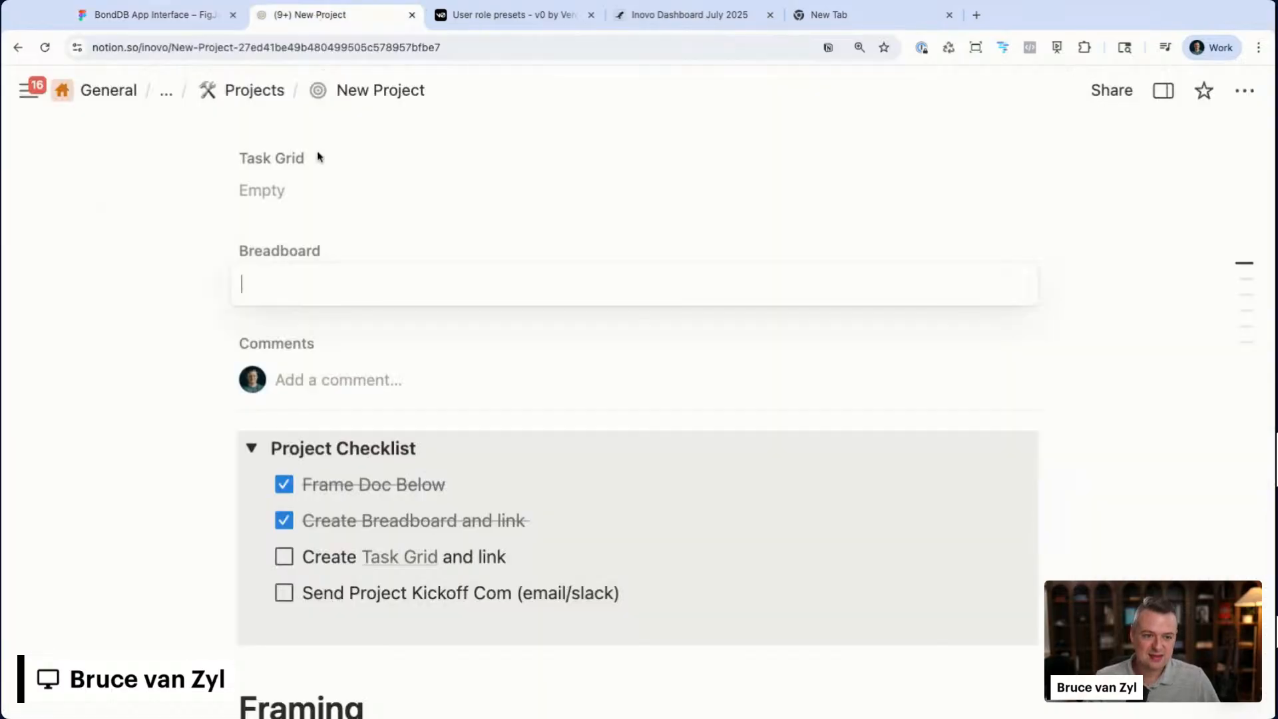
pyautogui.hotkey('ctrl', 'v')
pyautogui.press('Return')
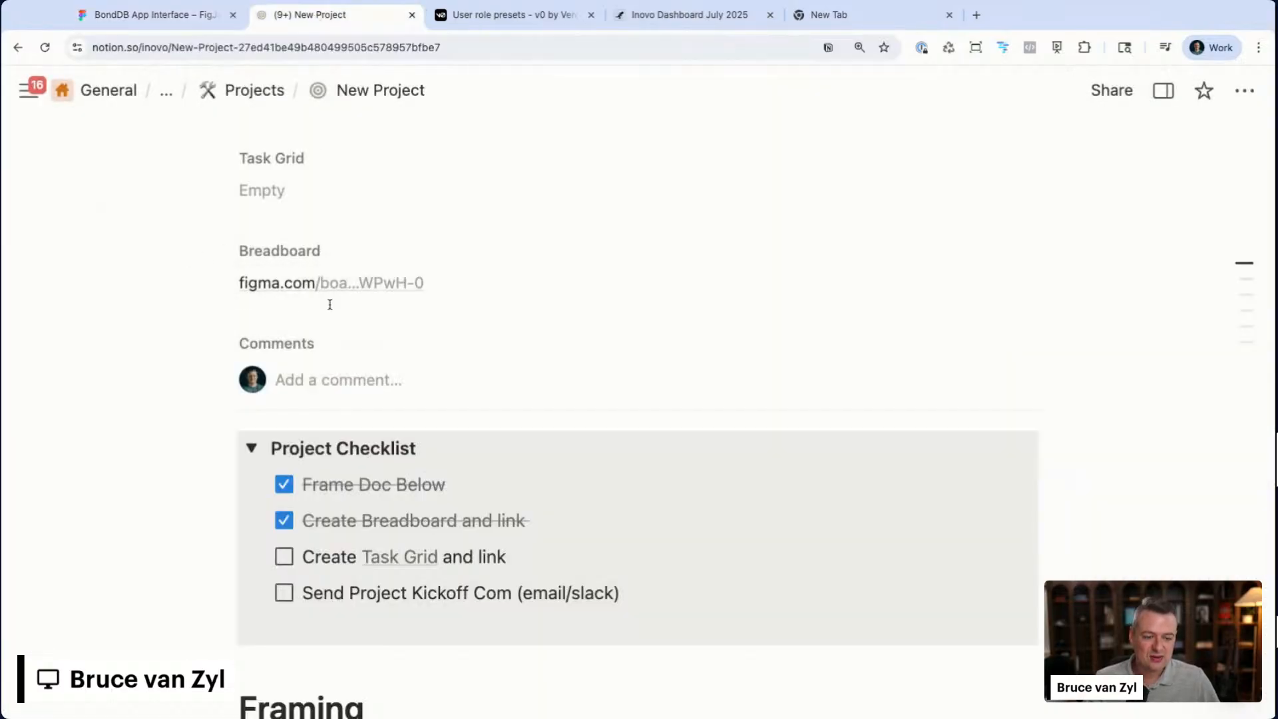
pyautogui.scroll(1, 285, 226)
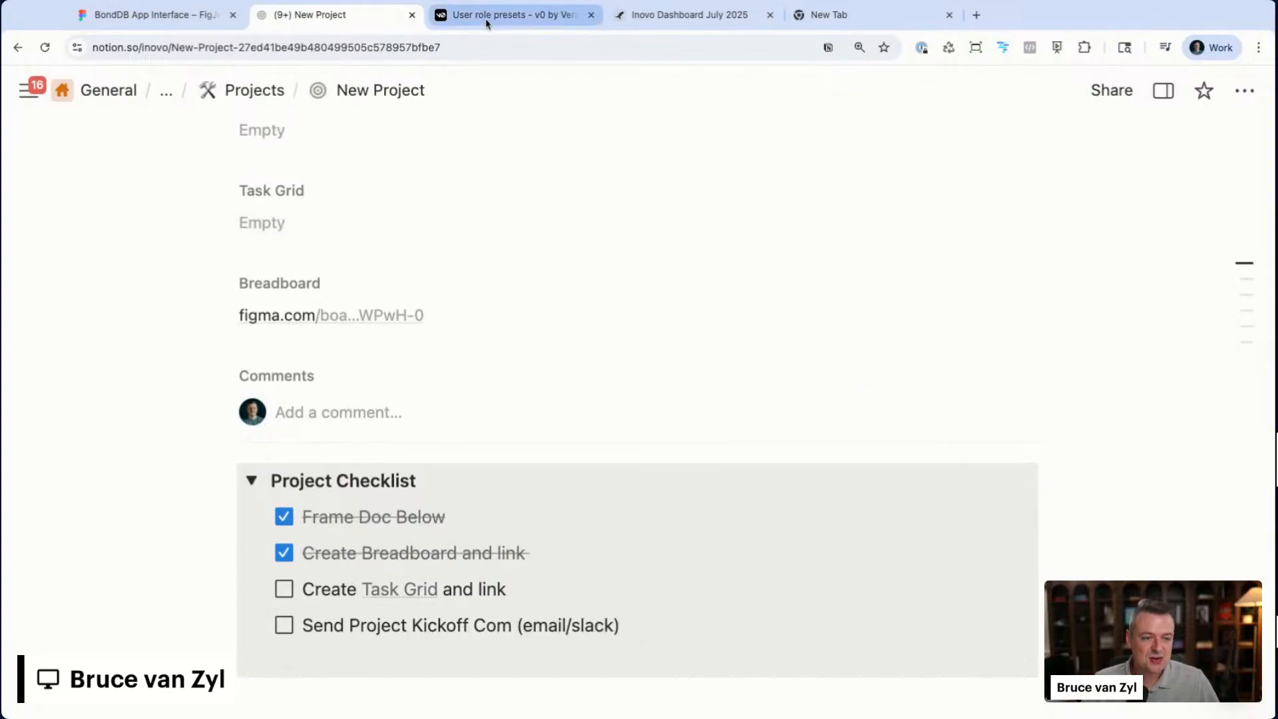
# - Switch to the Inovo Dashboard July 2025 project in Monster Map and examine its grid of feature cells and tasks
pyautogui.click(656, 20)
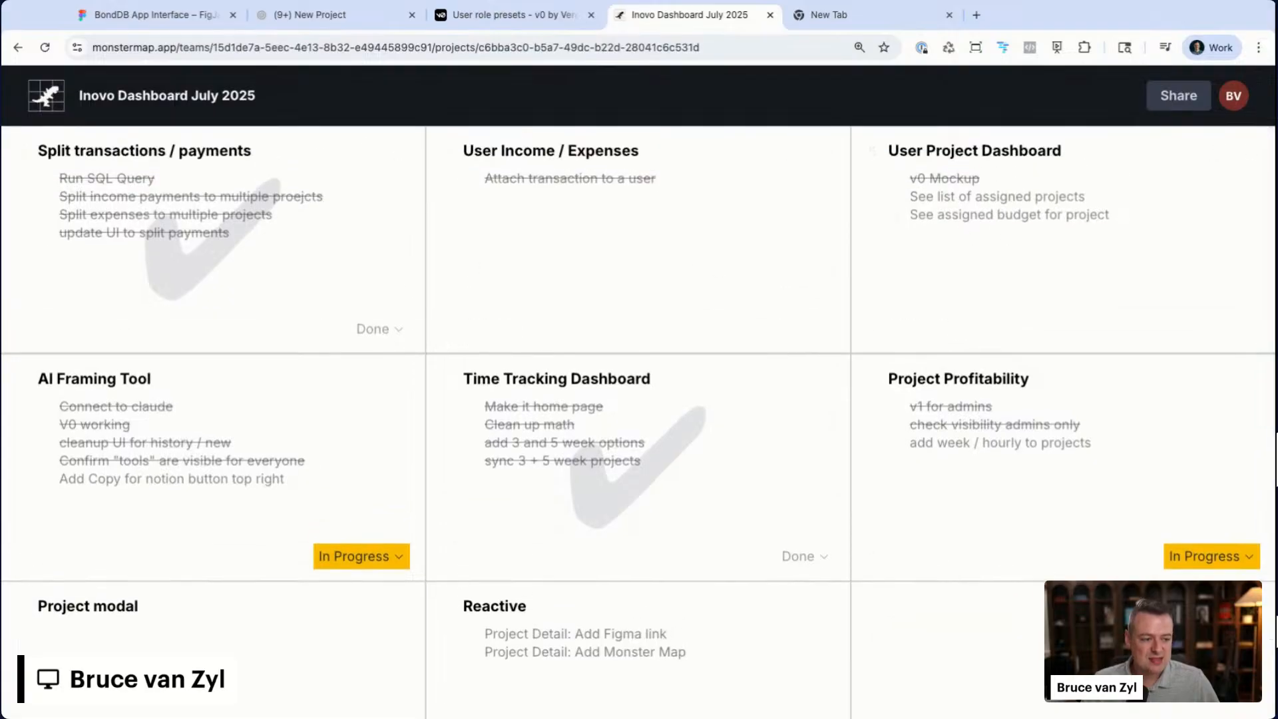
pyautogui.scroll(-2, 964, 705)
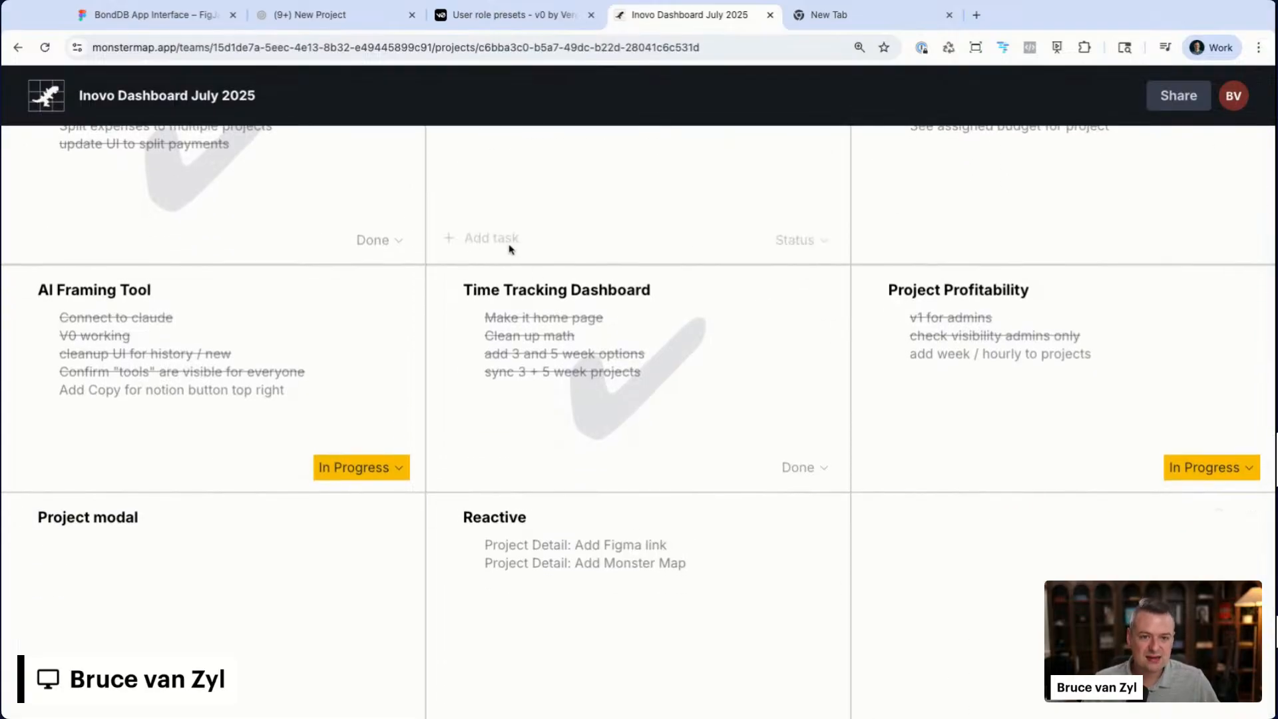
pyautogui.press('super+minus')
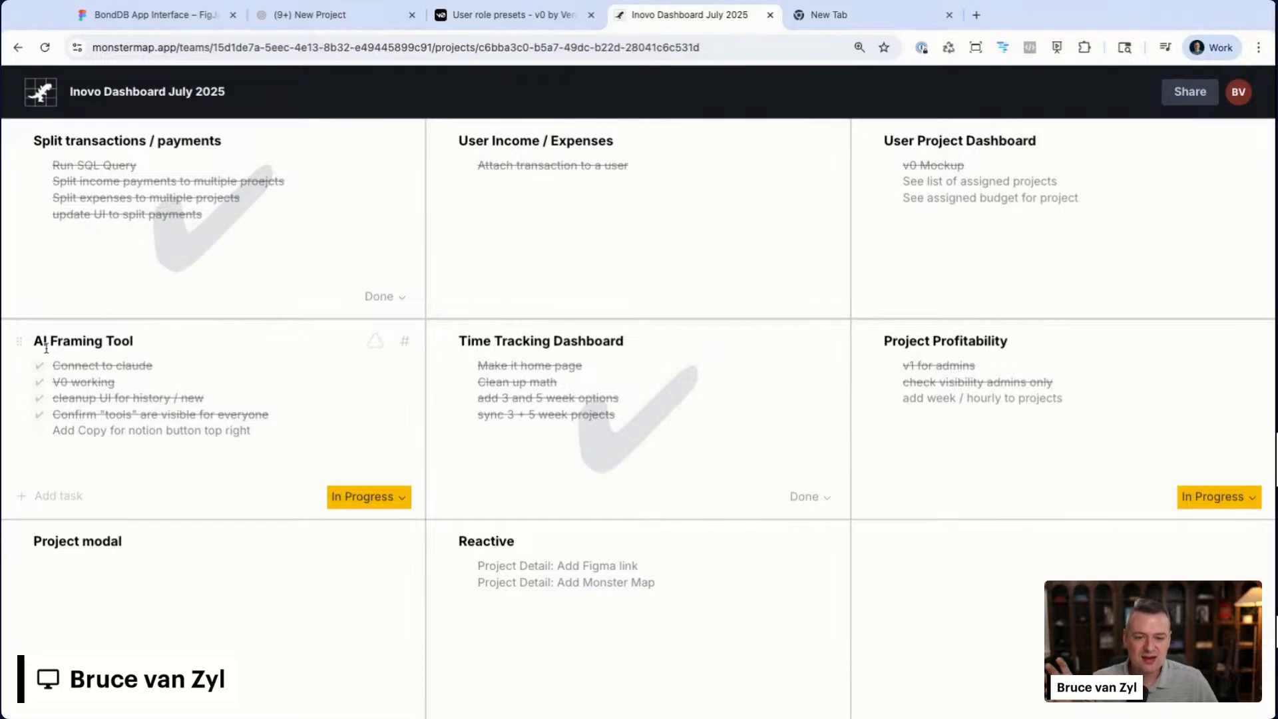
# - Highlight the AI Framing Tool title in the task grid, leave its editing, and point out that cell
pyautogui.click(37, 341)
pyautogui.tripleClick(102, 342)
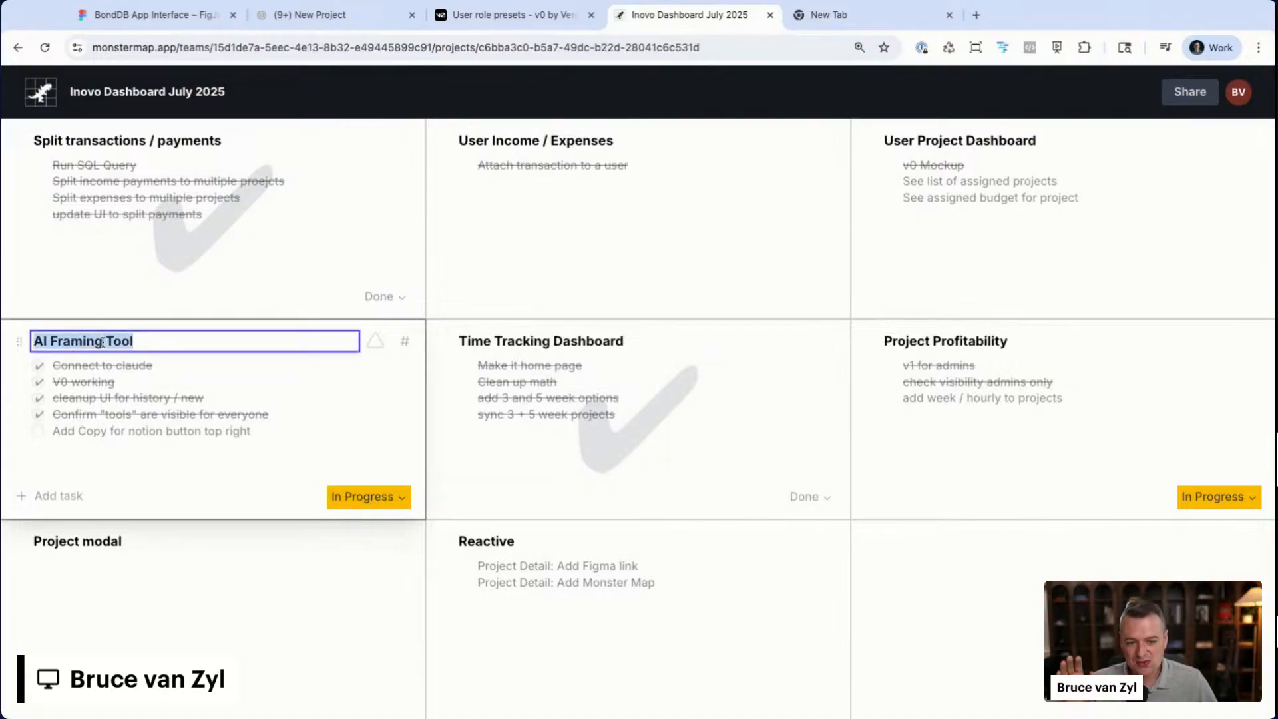
pyautogui.press('Escape')
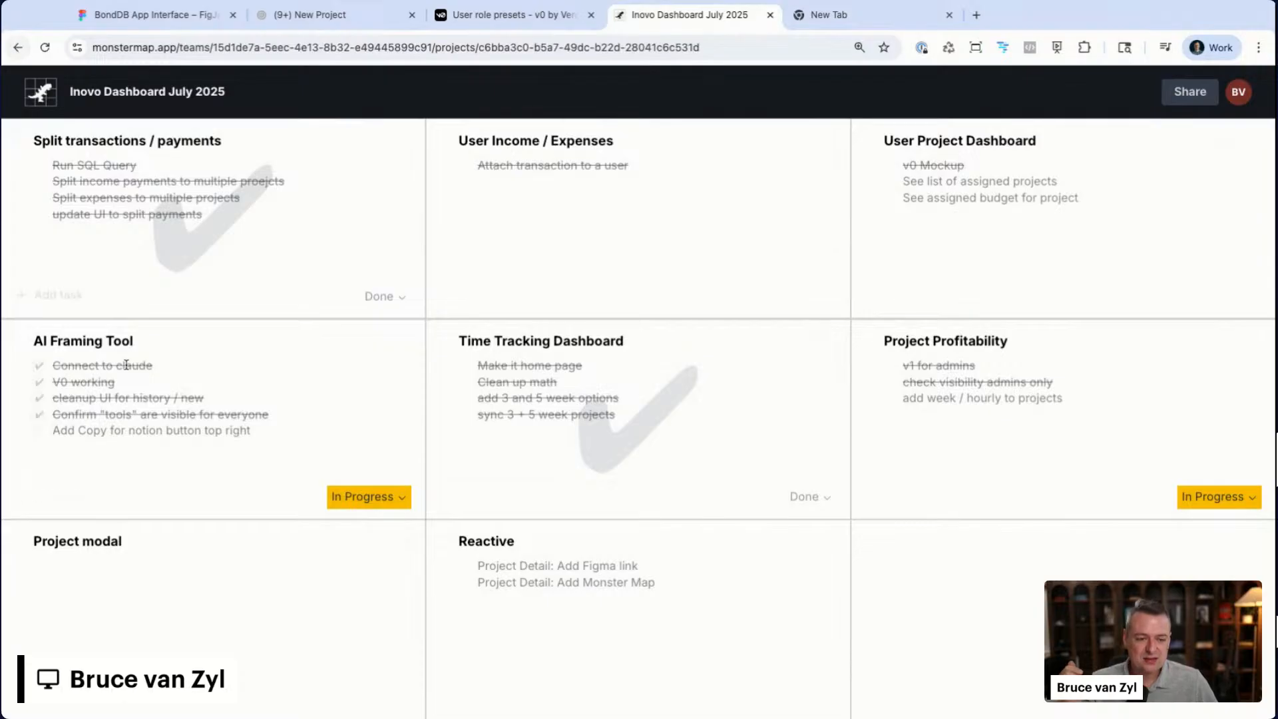
pyautogui.moveTo(19, 341)
pyautogui.mouseDown()
pyautogui.moveTo(38, 309)
pyautogui.moveTo(35, 235)
pyautogui.moveTo(37, 342)
pyautogui.mouseUp()
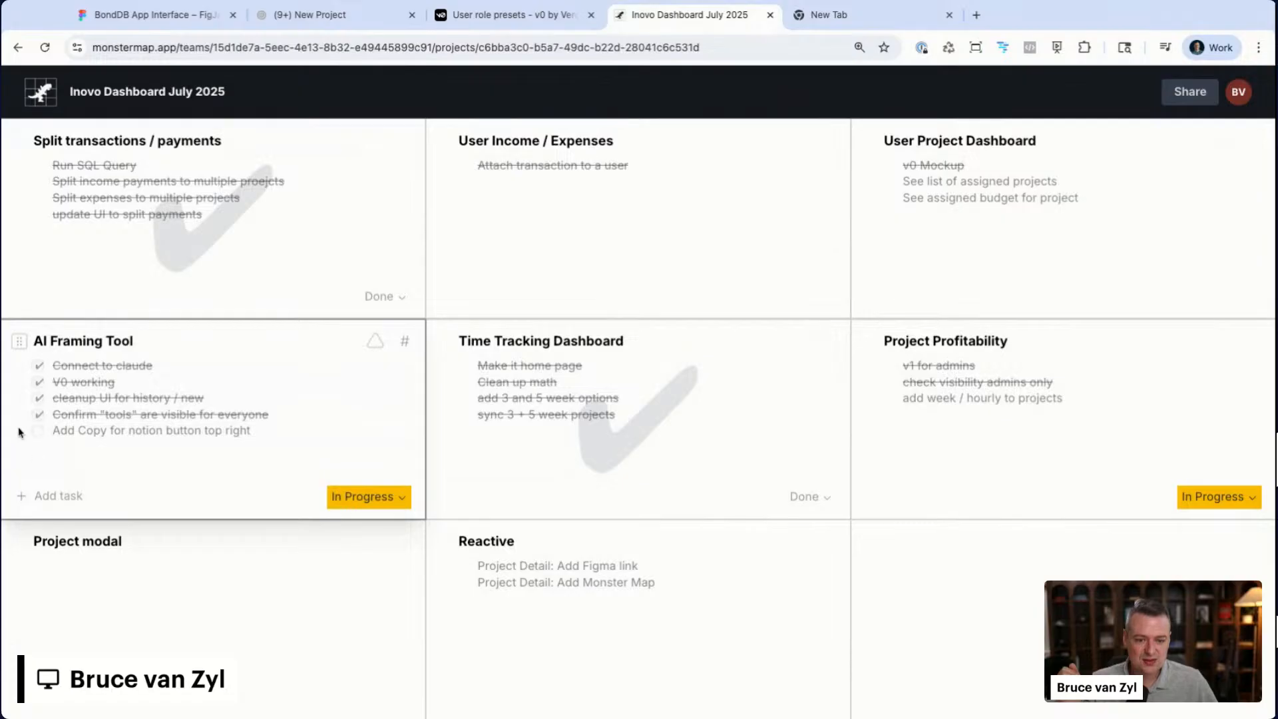
# - View the status options of the Split transactions / payments cell in the task grid and close them
pyautogui.moveTo(19, 432); pyautogui.dragTo(50, 429)
pyautogui.click(378, 293)
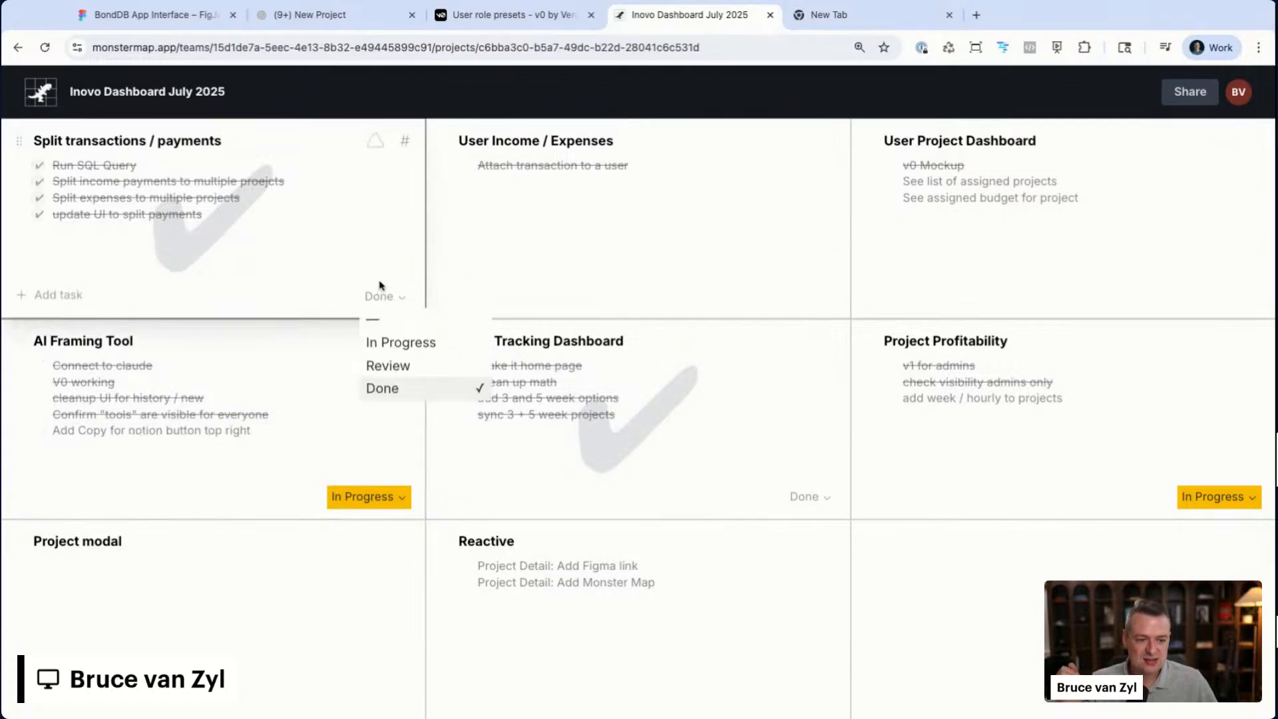
pyautogui.click(379, 285)
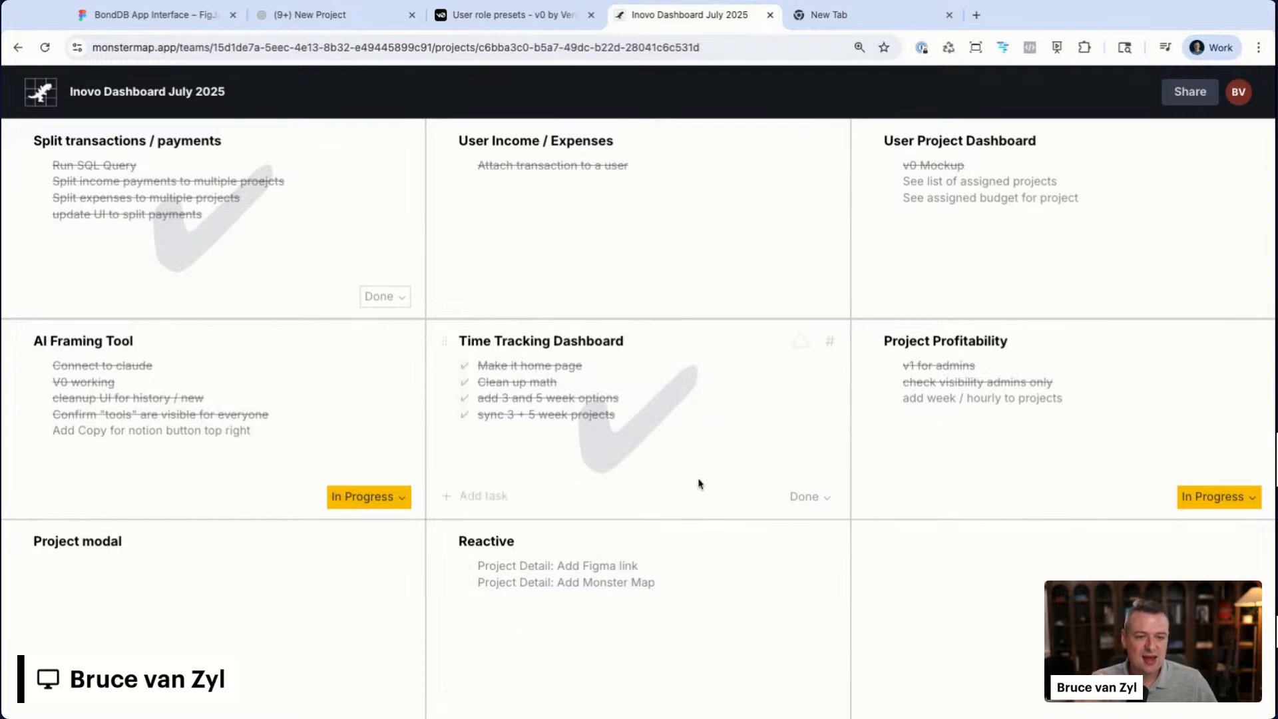
# - Switch to the New Project page in Notion, add a task under Dev Ready in the Project tasks board, and look across its status columns
pyautogui.click(362, 24)
pyautogui.scroll(-10, 469, 273)
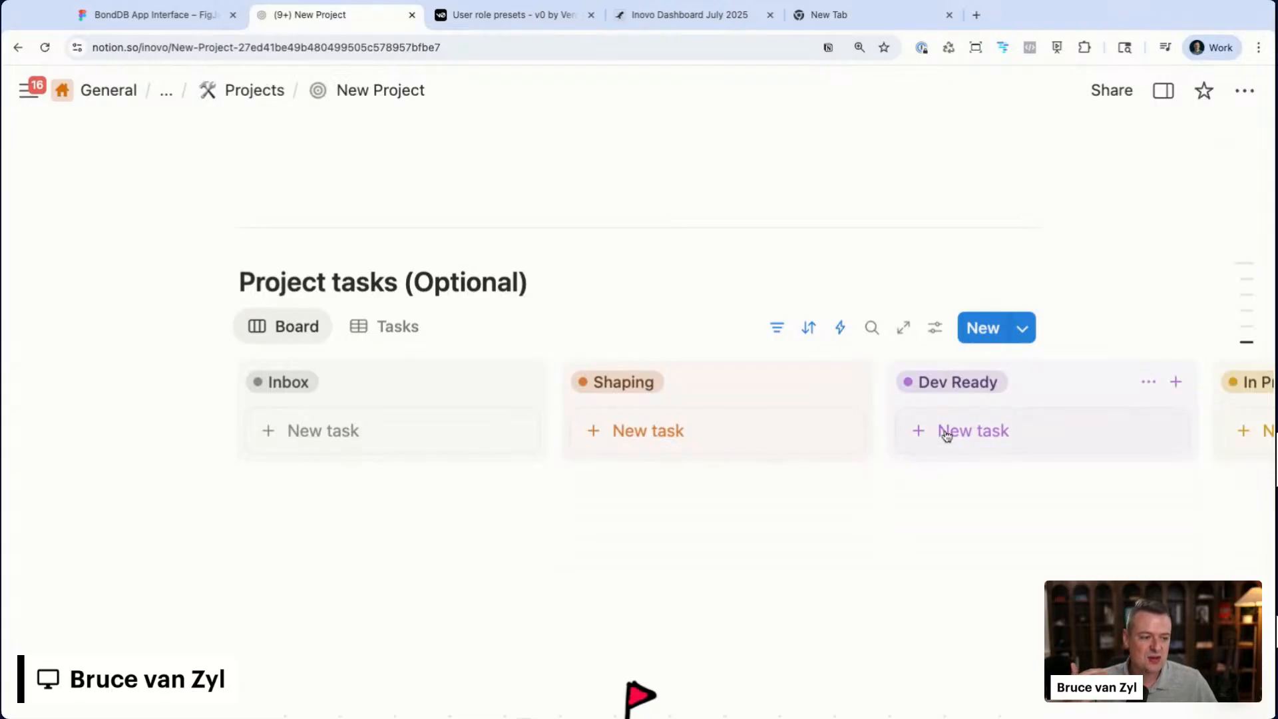
pyautogui.click(967, 444)
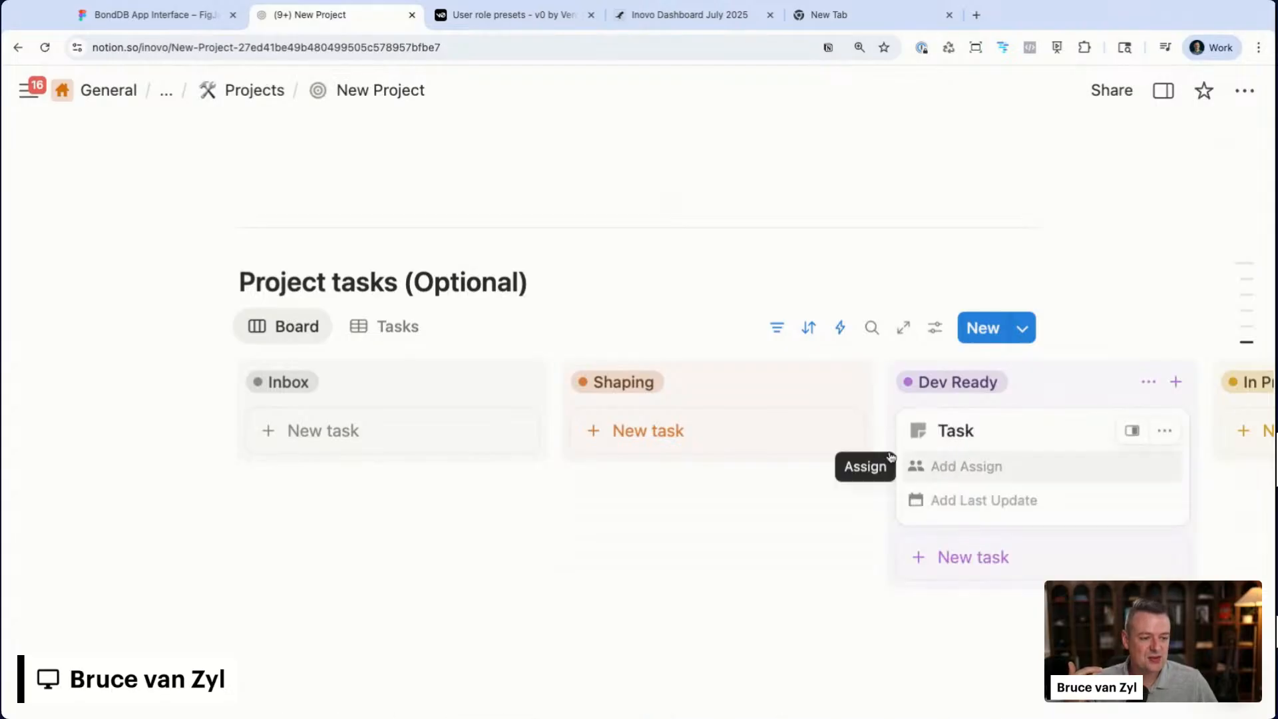
pyautogui.hscroll(6, 796, 373)
pyautogui.hscroll(6, 795, 376)
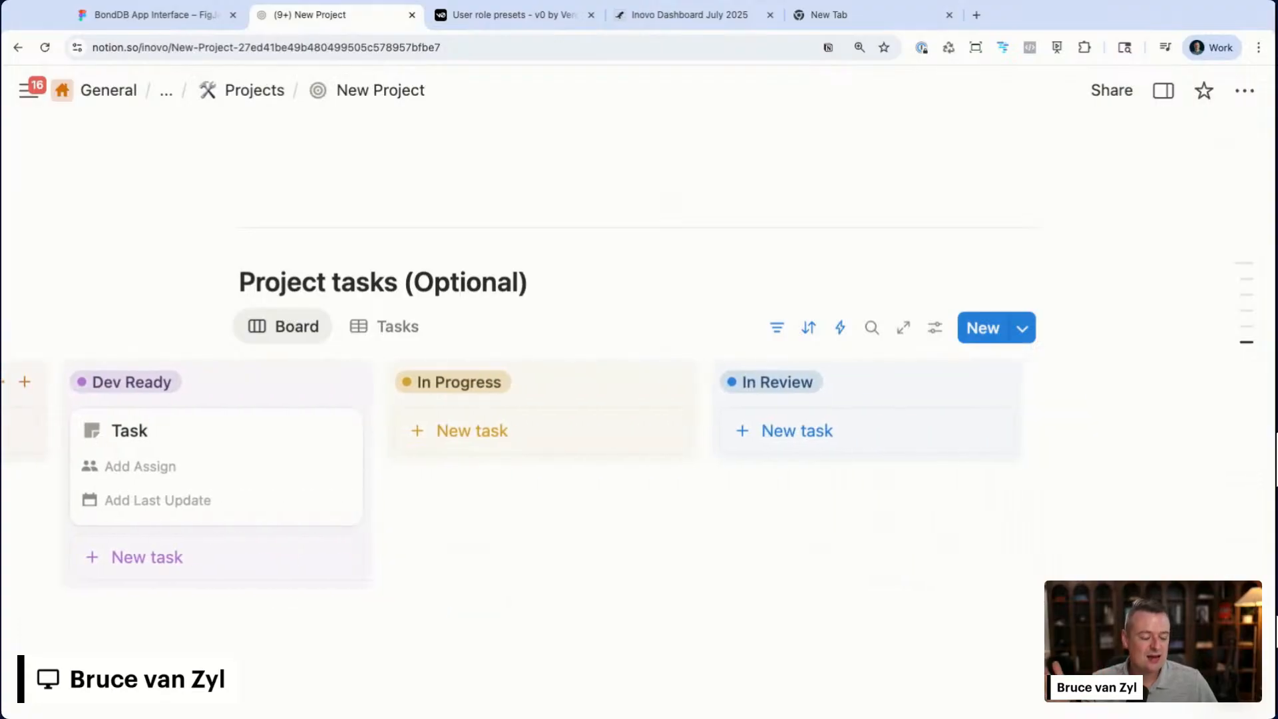
pyautogui.hscroll(-2, 677, 445)
pyautogui.hscroll(-3, 677, 445)
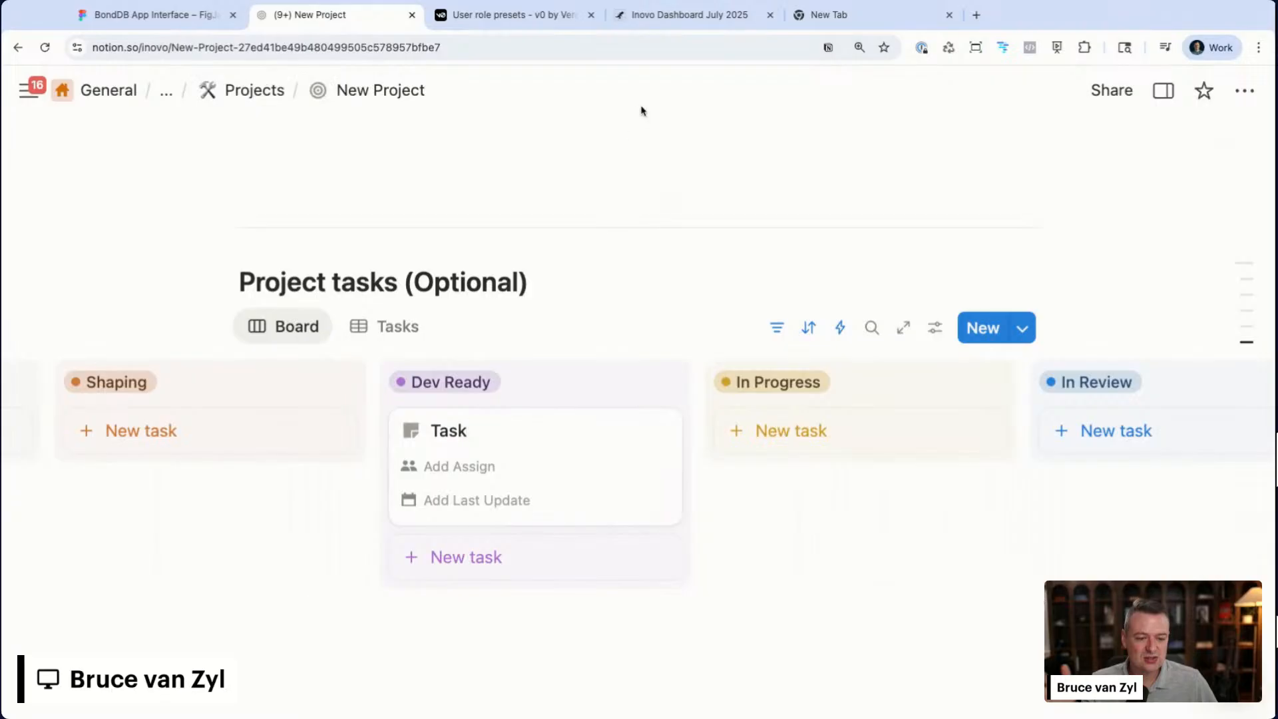
# - Switch to Monster Map and open the Prophetic appWeb App Beta Launch 2025 project from the project list
pyautogui.click(666, 15)
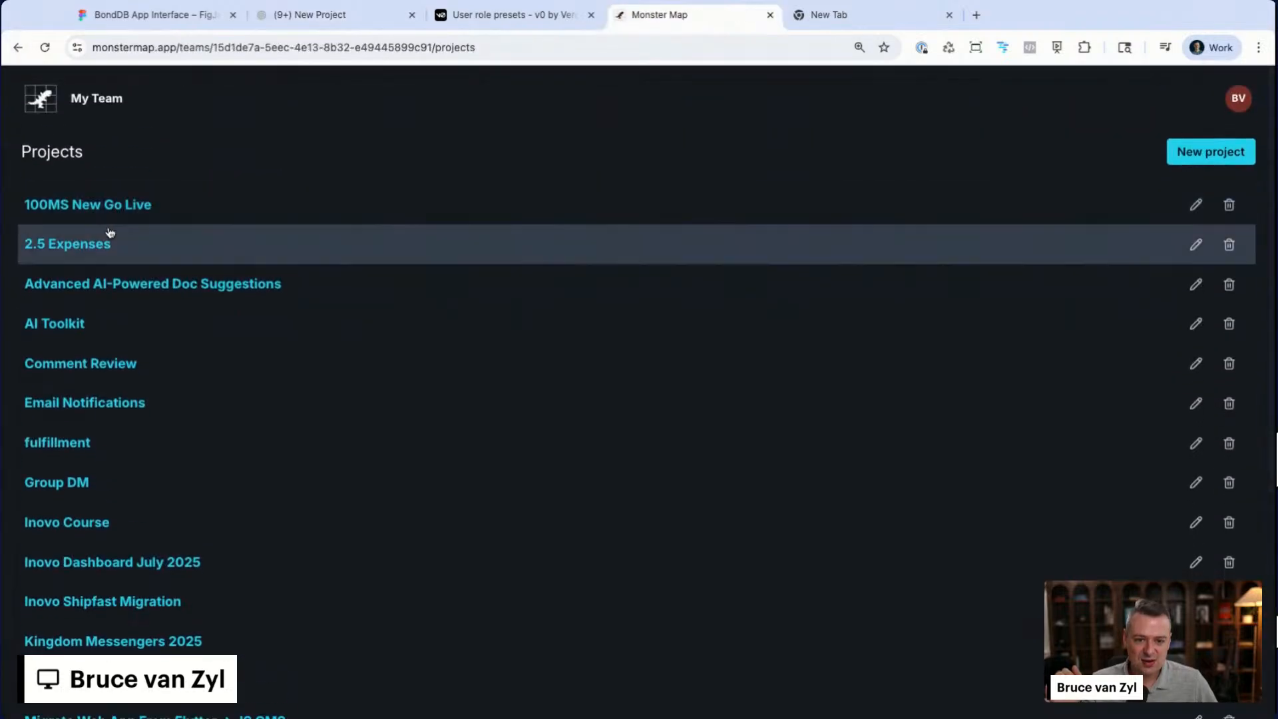
pyautogui.scroll(-3, 103, 466)
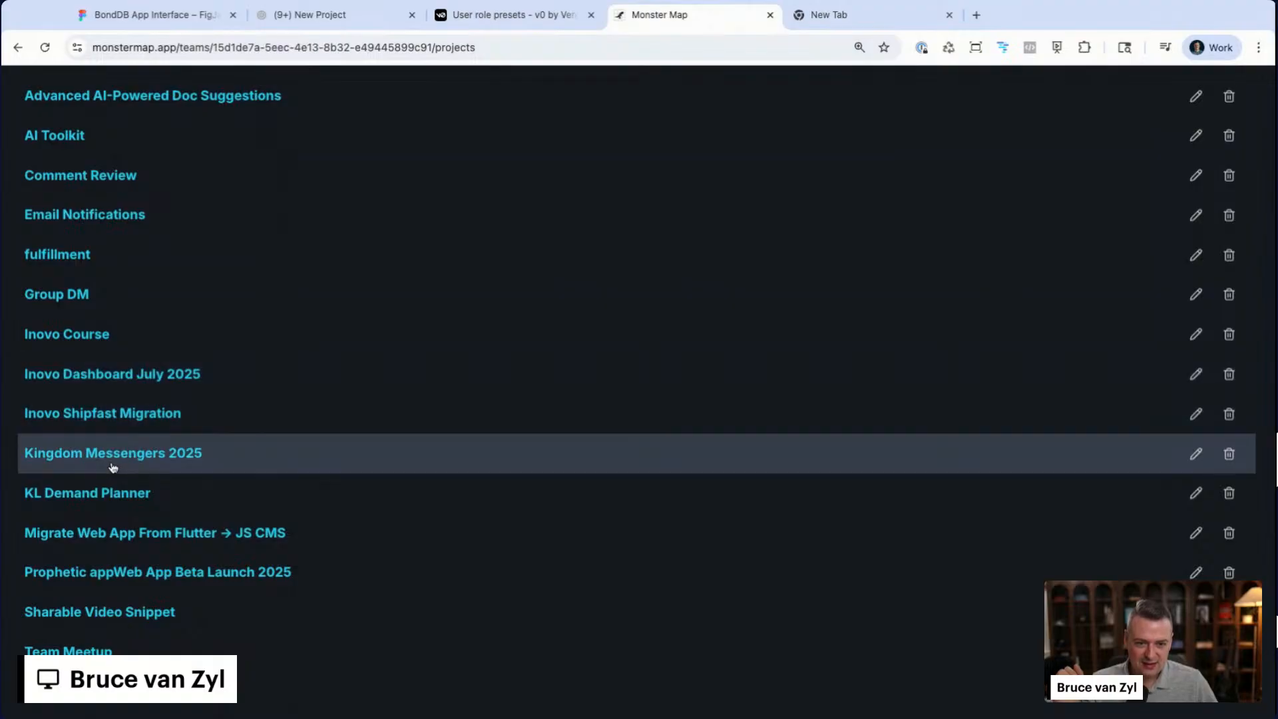
pyautogui.scroll(3, 113, 468)
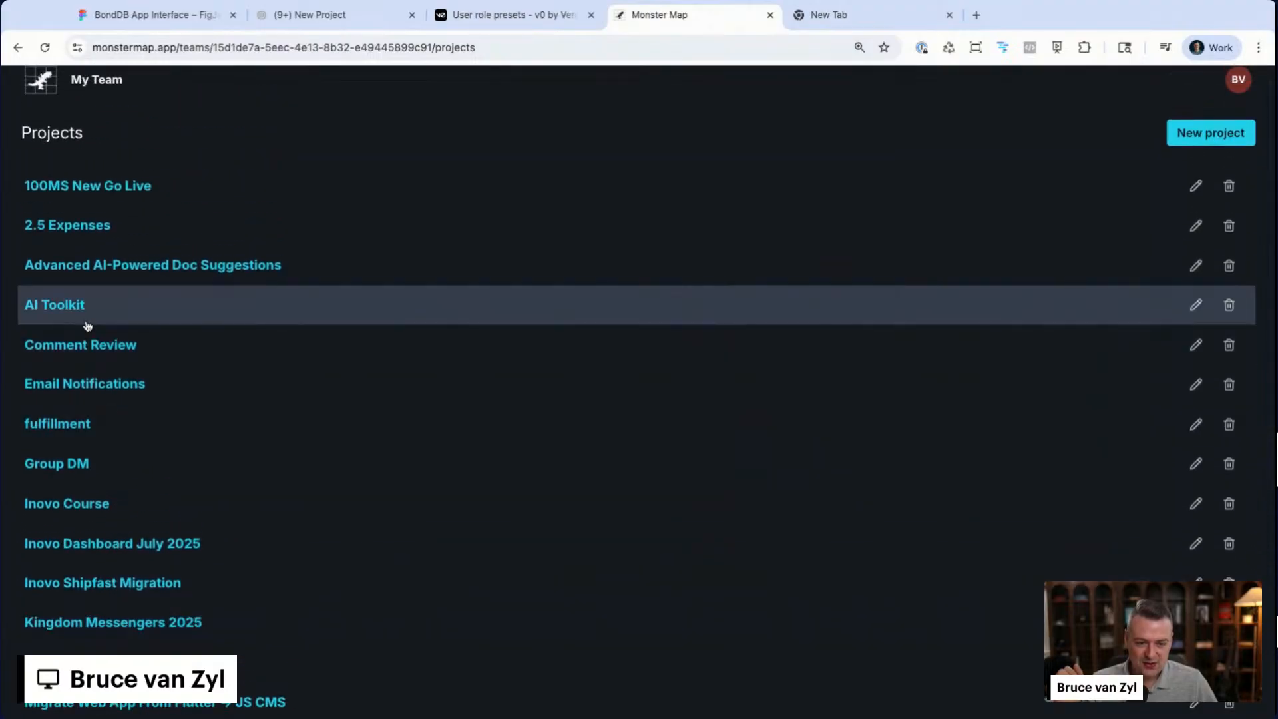
pyautogui.scroll(-5, 87, 326)
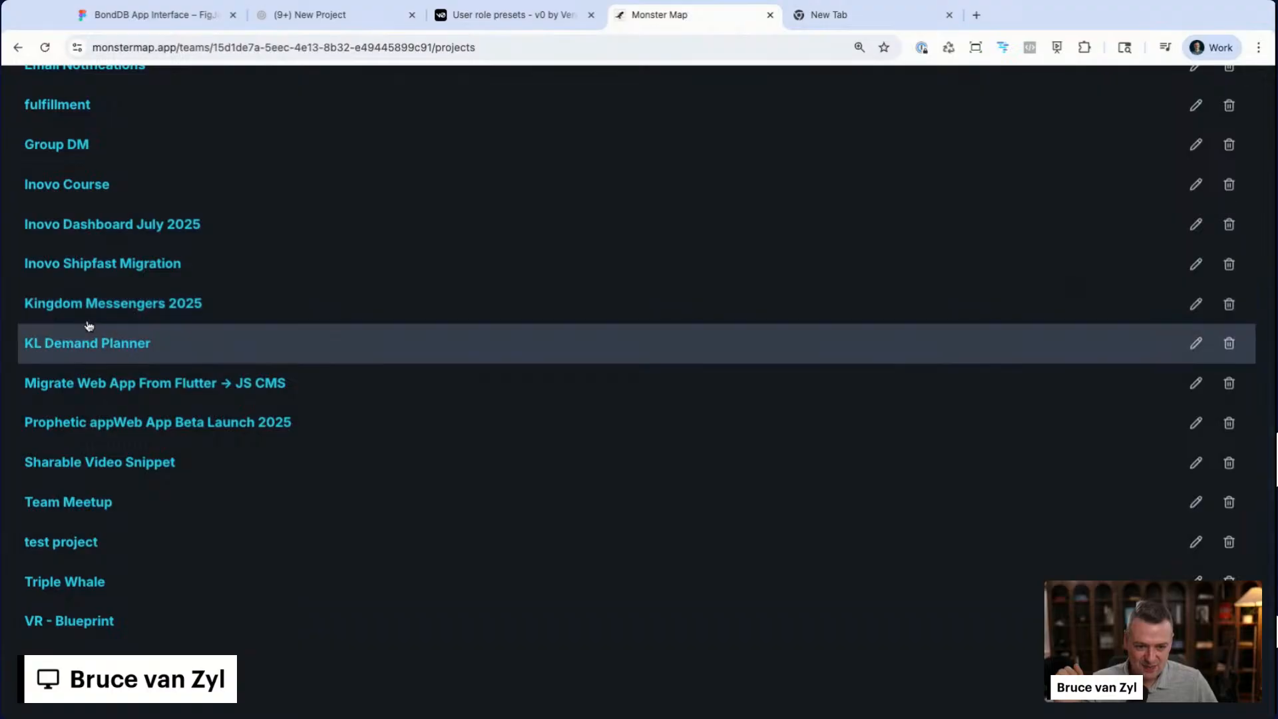
pyautogui.click(84, 422)
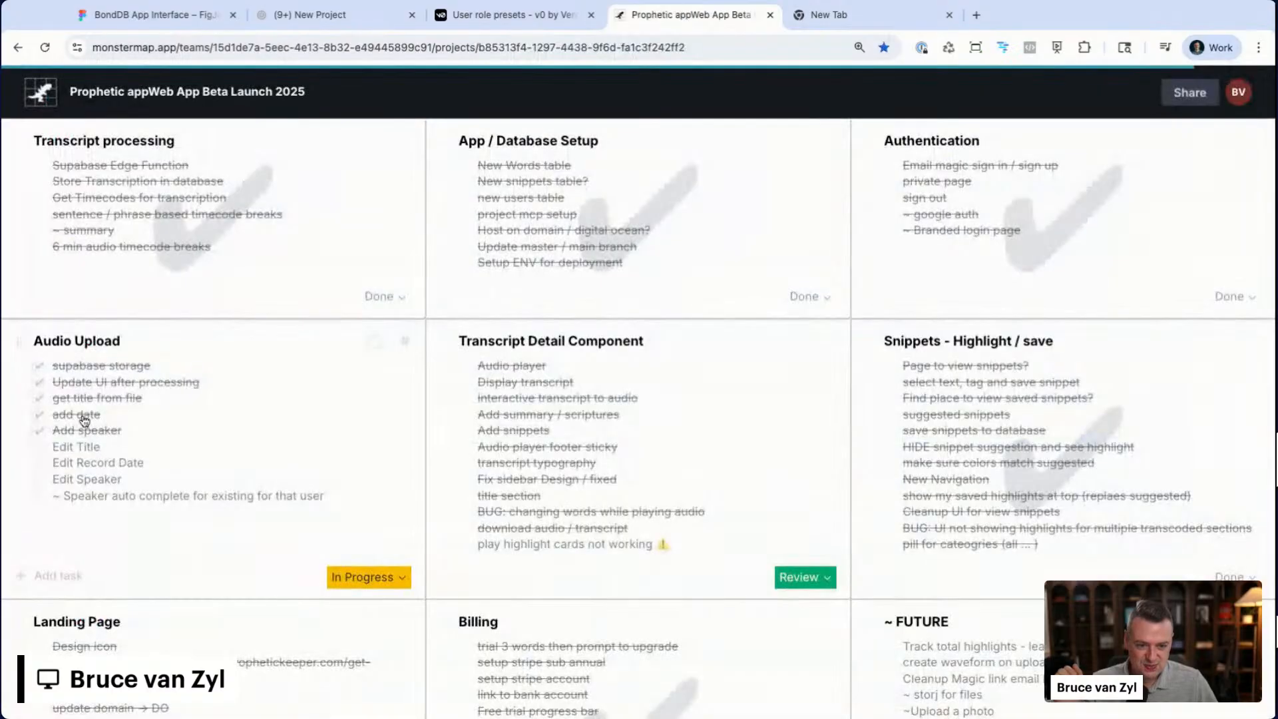
# - Examine the Prophetic appWeb App Beta Launch 2025 grid, from Transcript processing down to the Landing Page, Billing and FUTURE cells
pyautogui.scroll(-3, 325, 450)
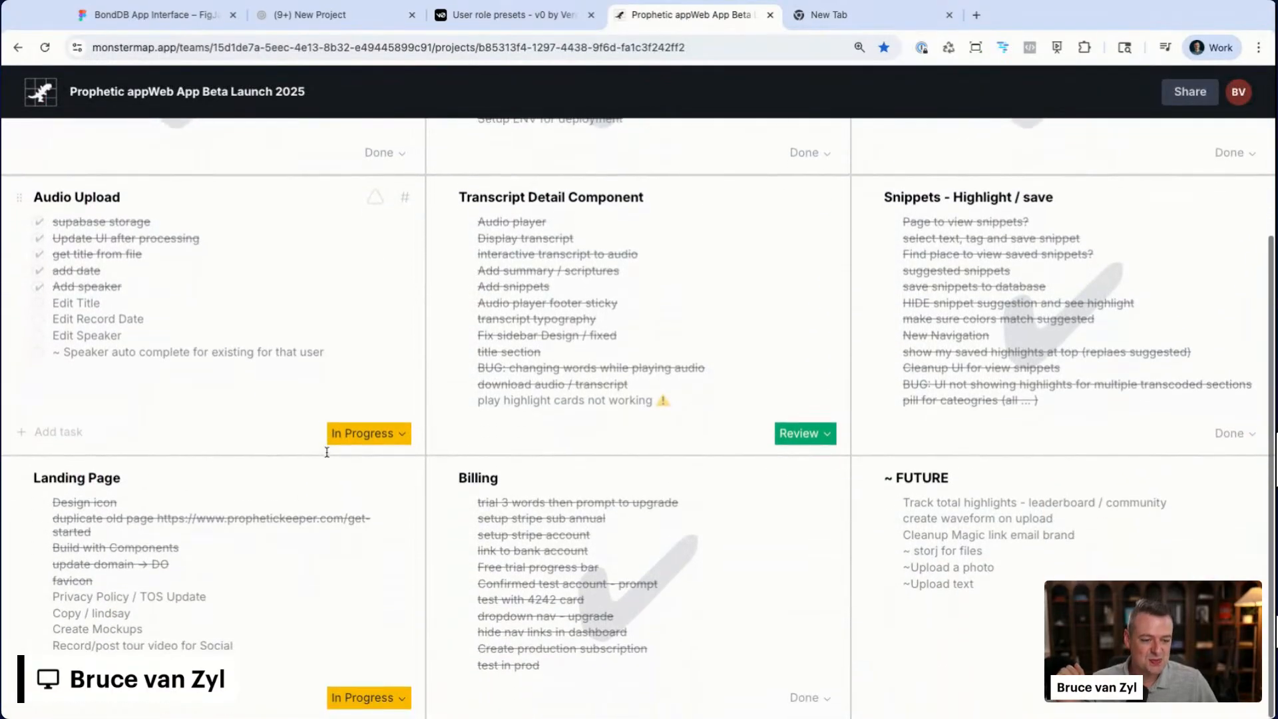
pyautogui.scroll(3, 566, 425)
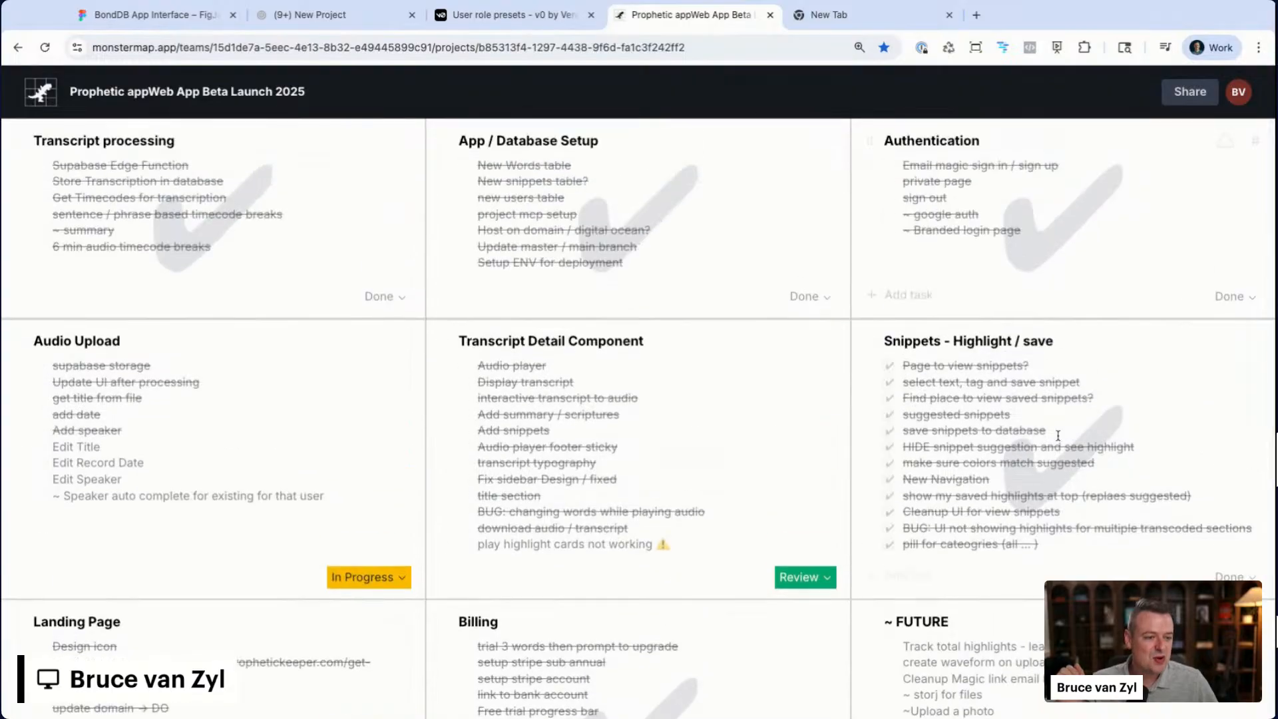
pyautogui.scroll(-3, 1058, 436)
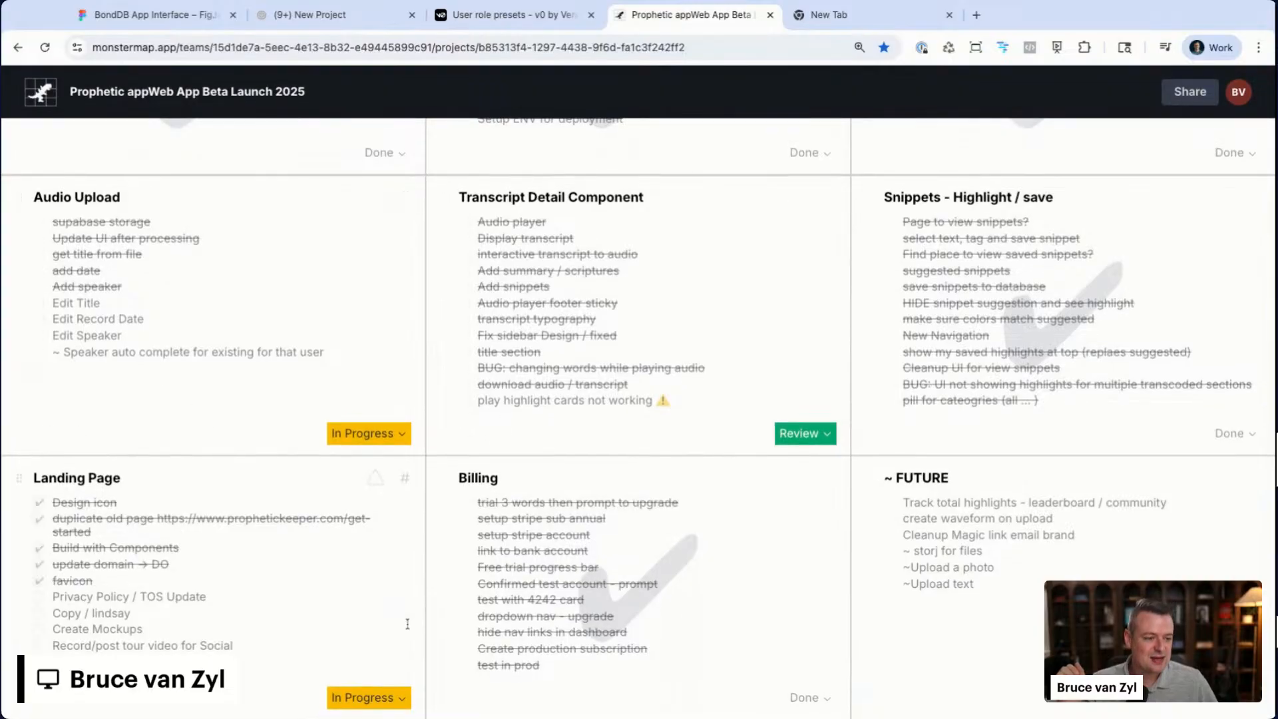
pyautogui.scroll(3, 407, 624)
pyautogui.scroll(-3, 479, 372)
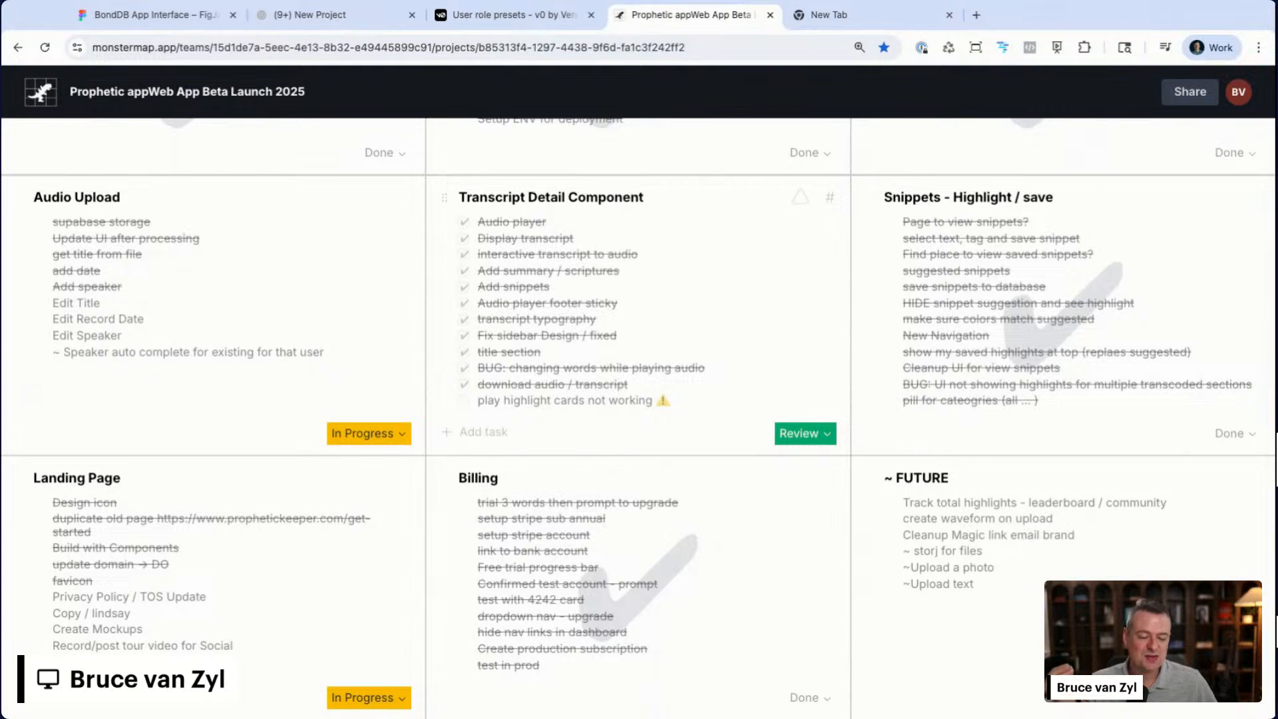
pyautogui.scroll(2, 639, 365)
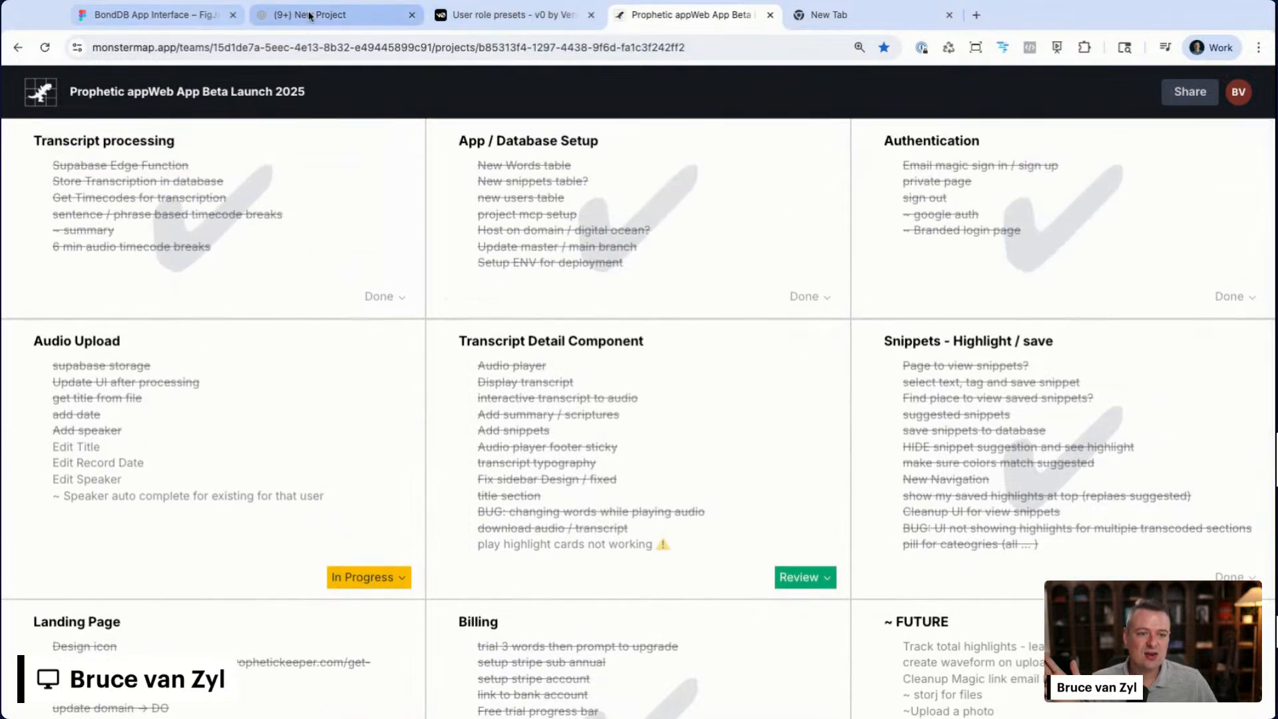
# - Compare the BondDB App Interface board in FigJam with the Notion task board and the Monster Map task grid
pyautogui.click(157, 17)
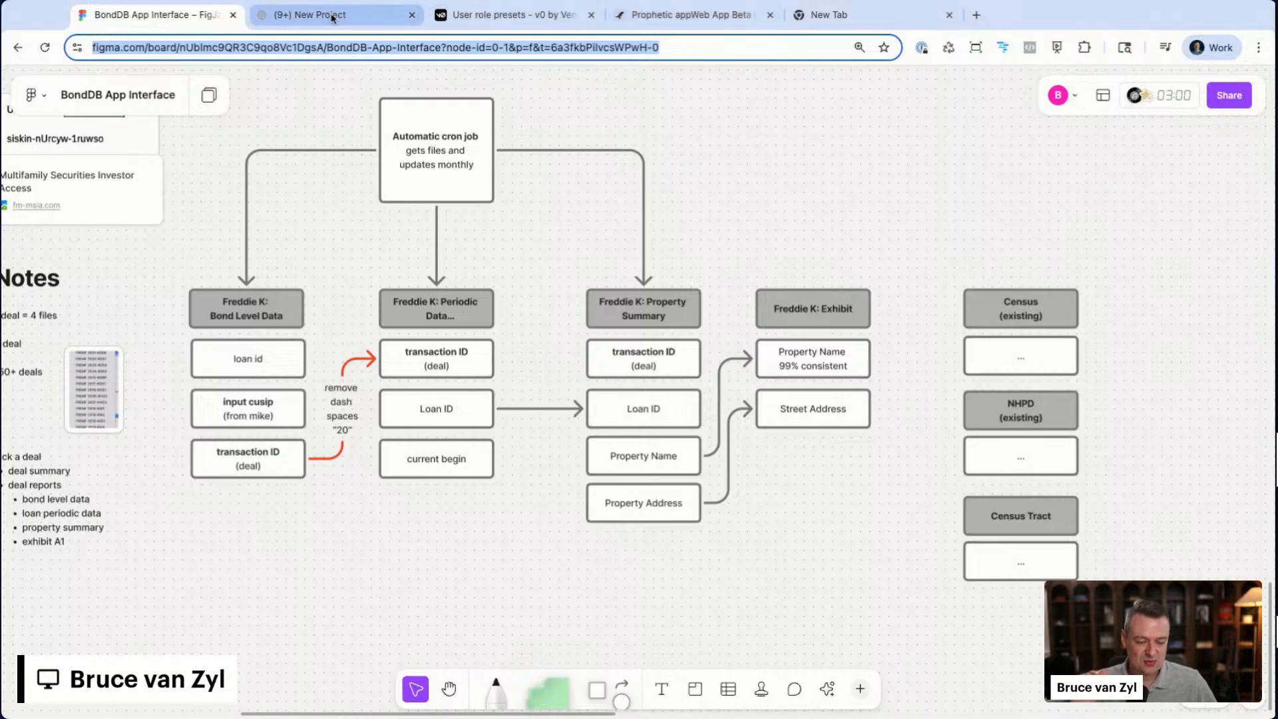
pyautogui.click(308, 16)
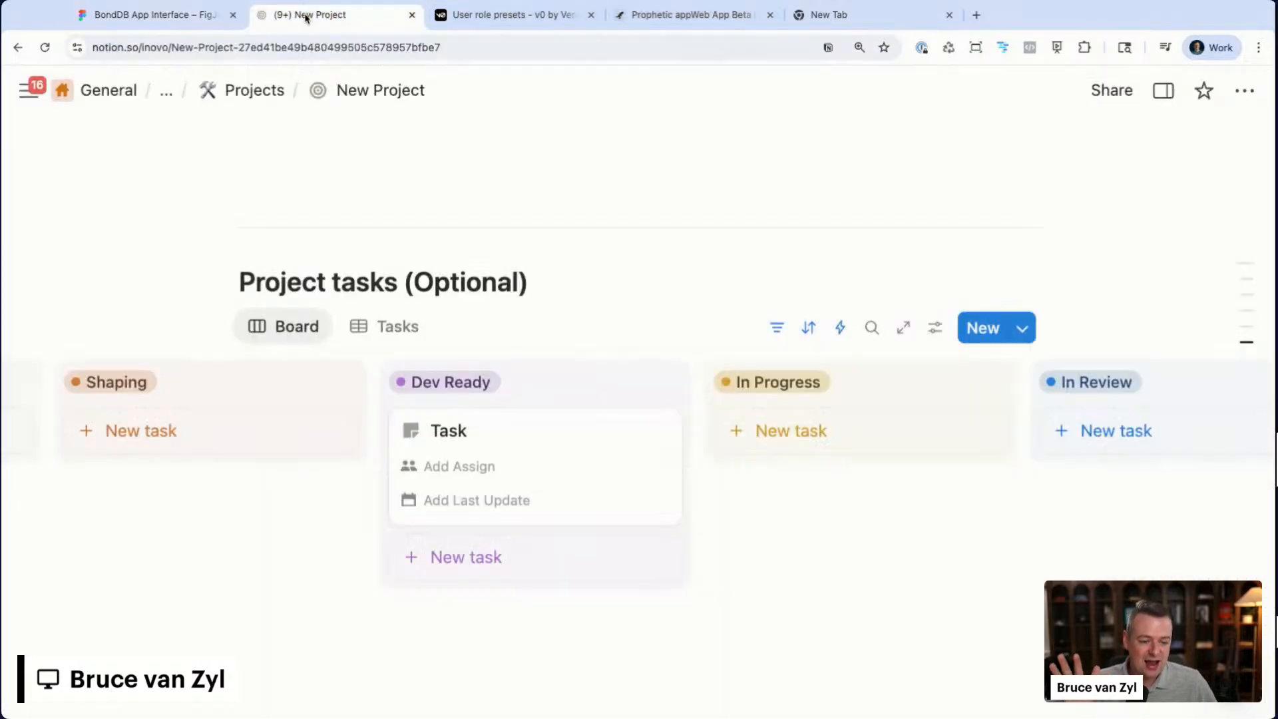
pyautogui.click(147, 24)
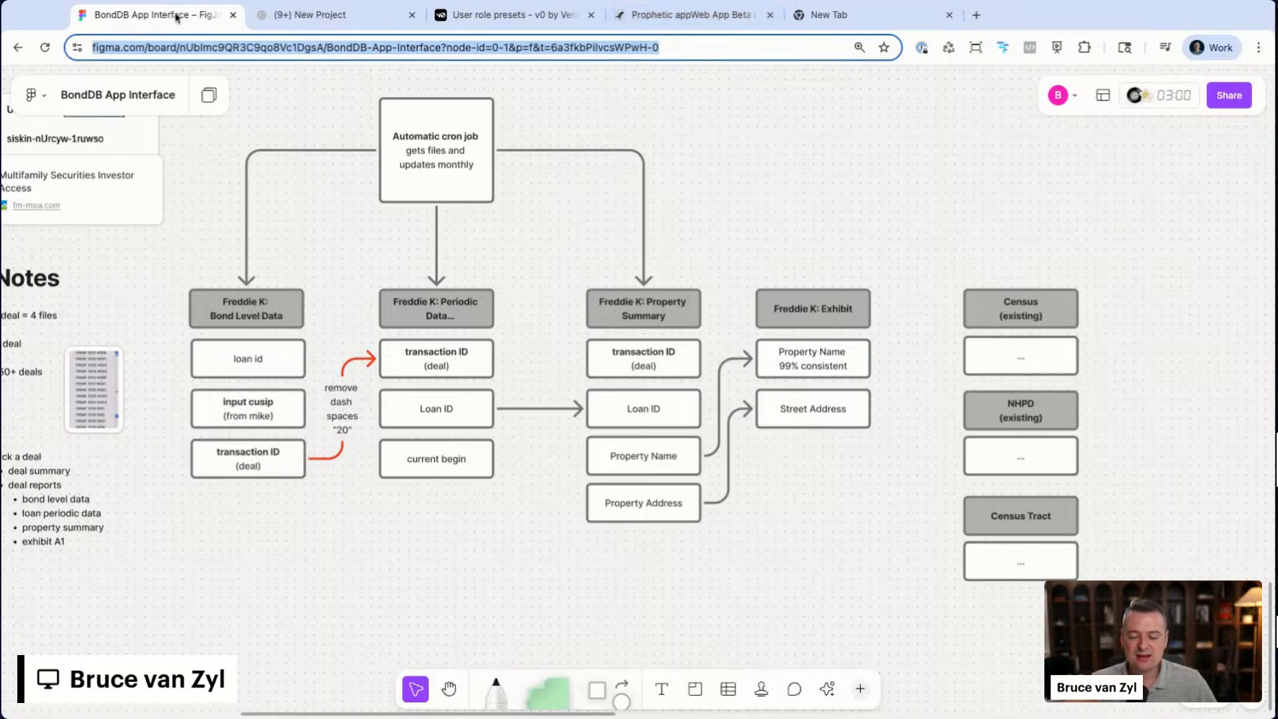
pyautogui.scroll(1, 371, 265)
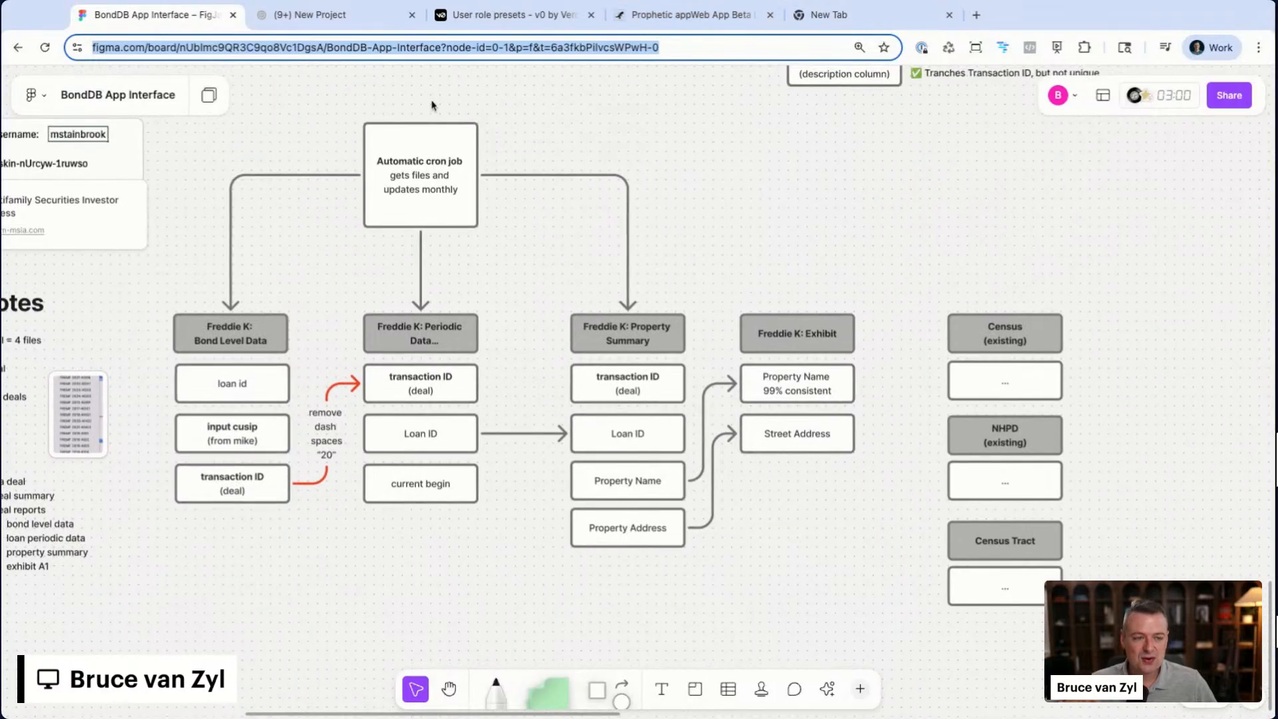
pyautogui.click(692, 16)
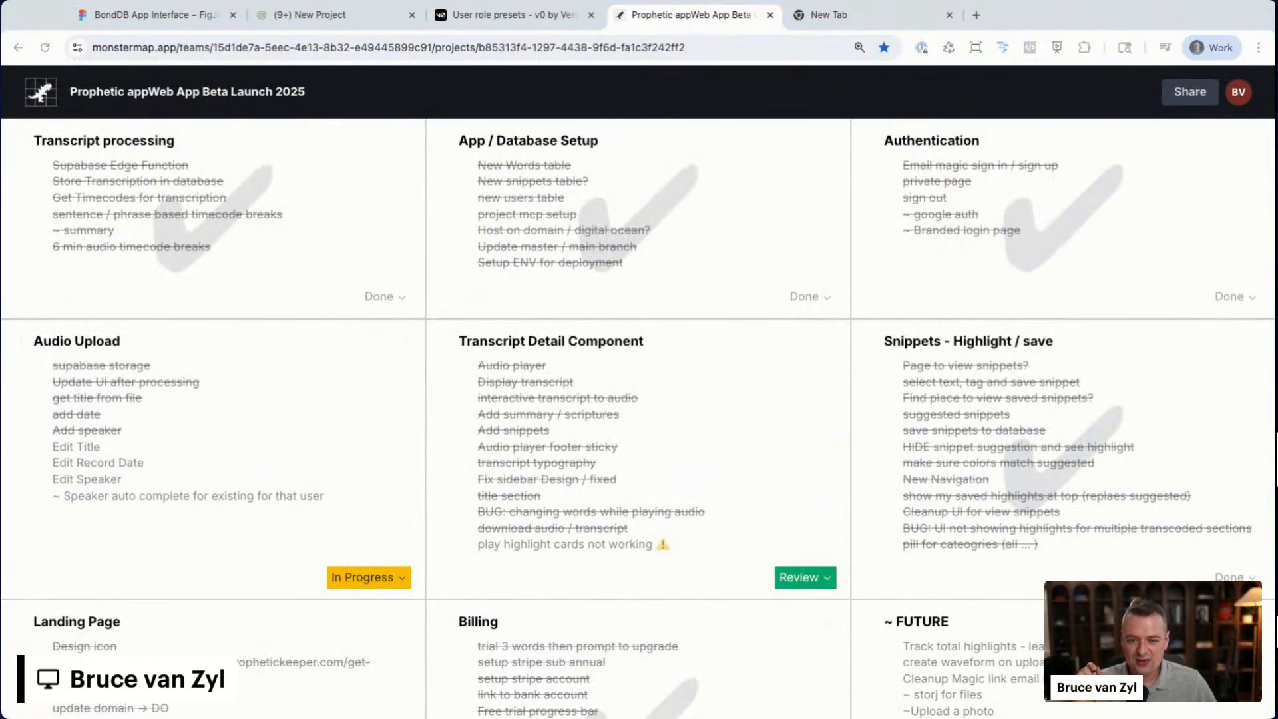
# - Return to the New Project page in Notion and review its properties and Project Checklist
pyautogui.click(311, 17)
pyautogui.scroll(20, 329, 295)
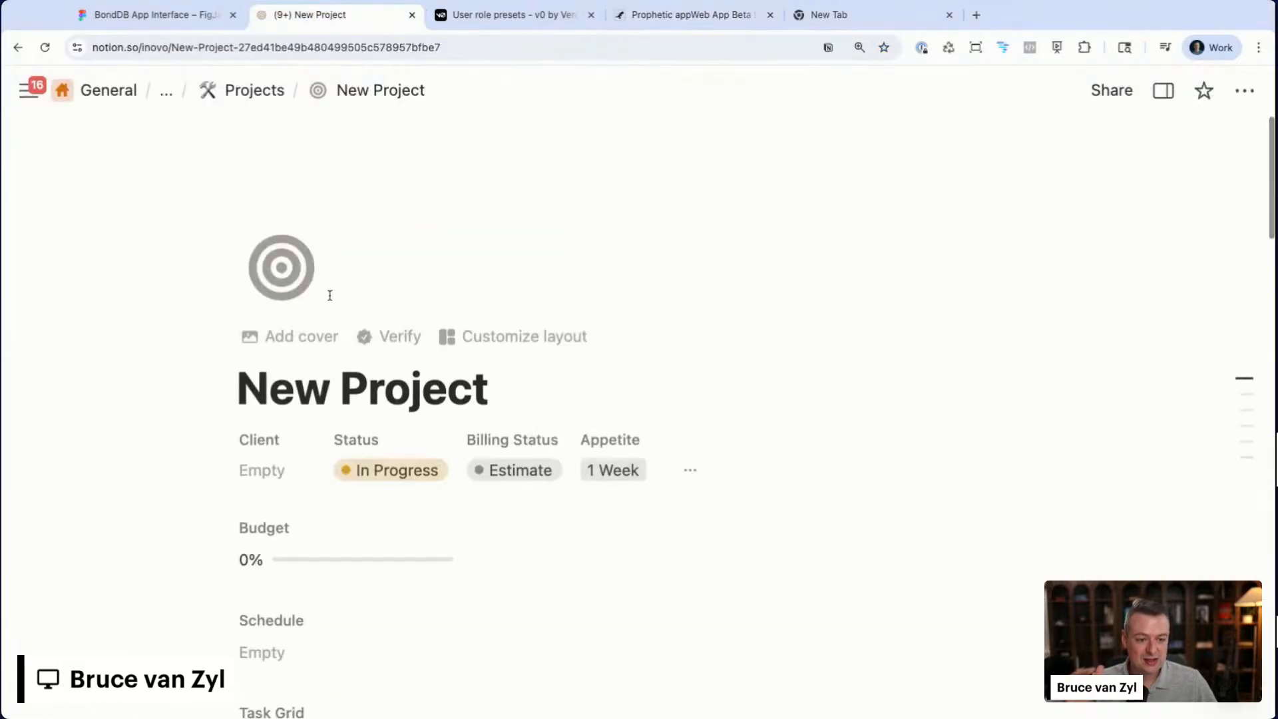
pyautogui.scroll(-5, 329, 296)
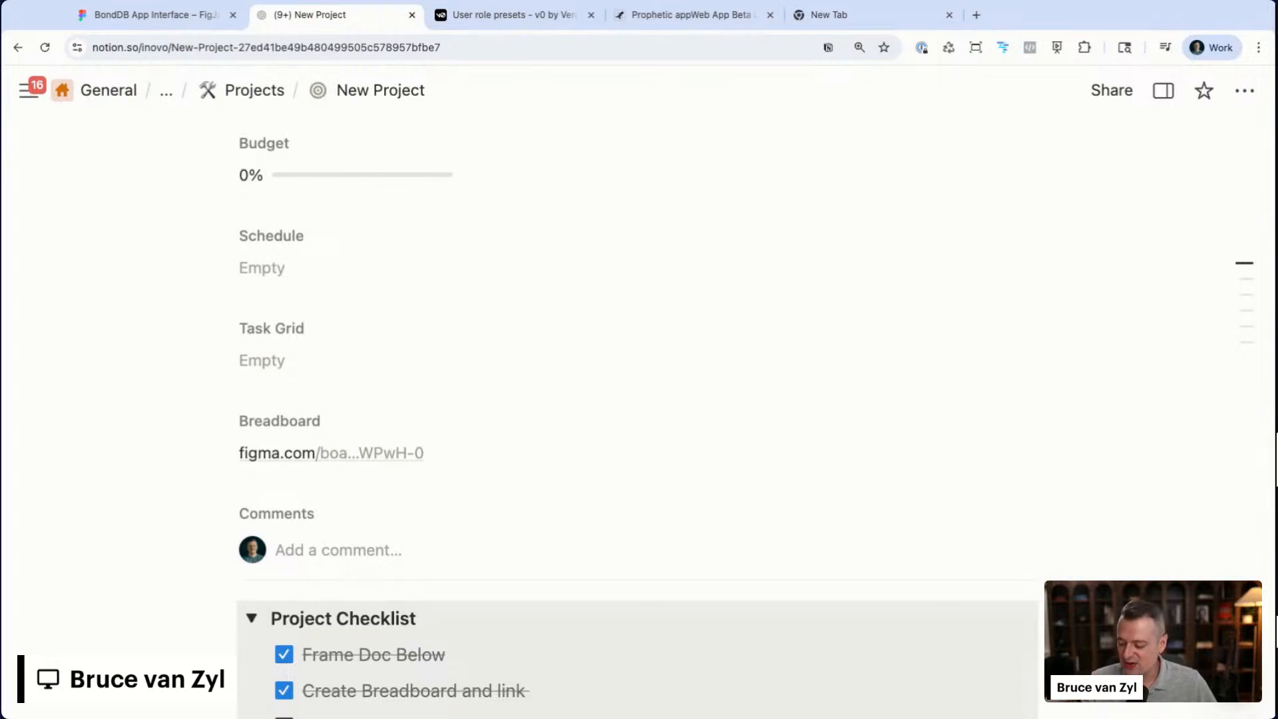
pyautogui.scroll(-2, 638, 417)
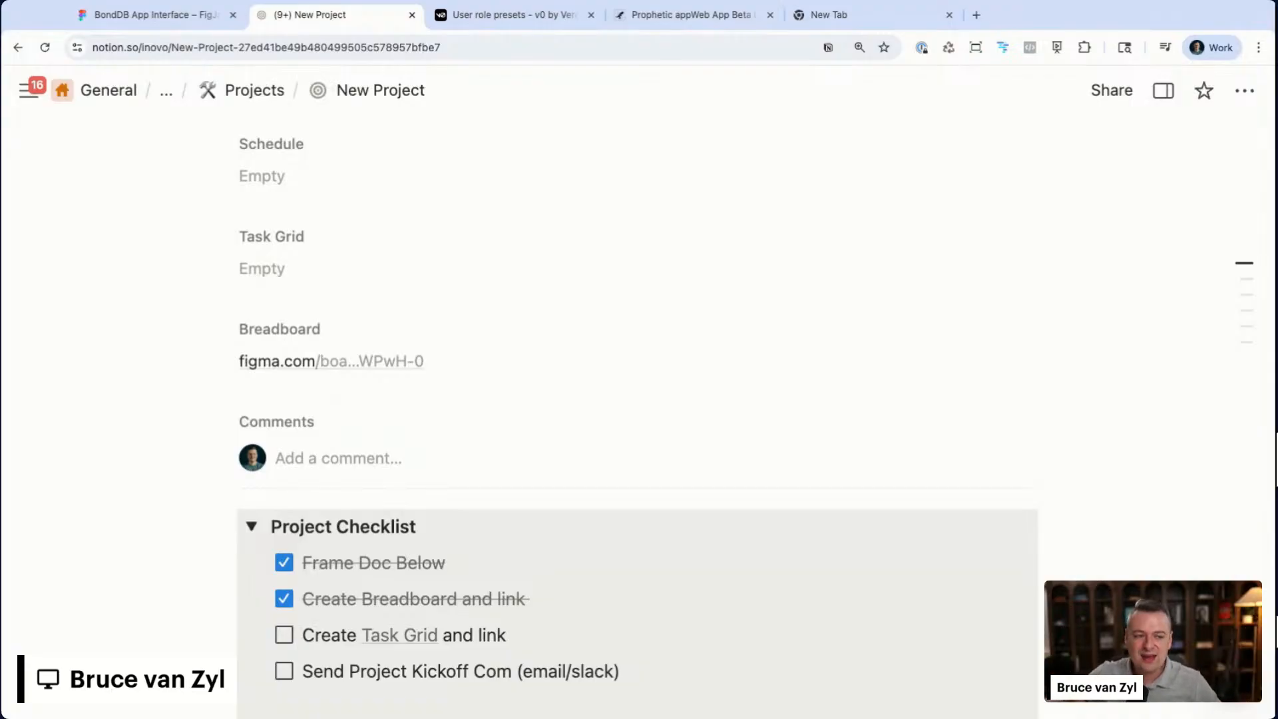
# - Revisit the Monster Map grid briefly, and mark "Create Task Grid and link" as done in the Notion Project Checklist
pyautogui.click(693, 15)
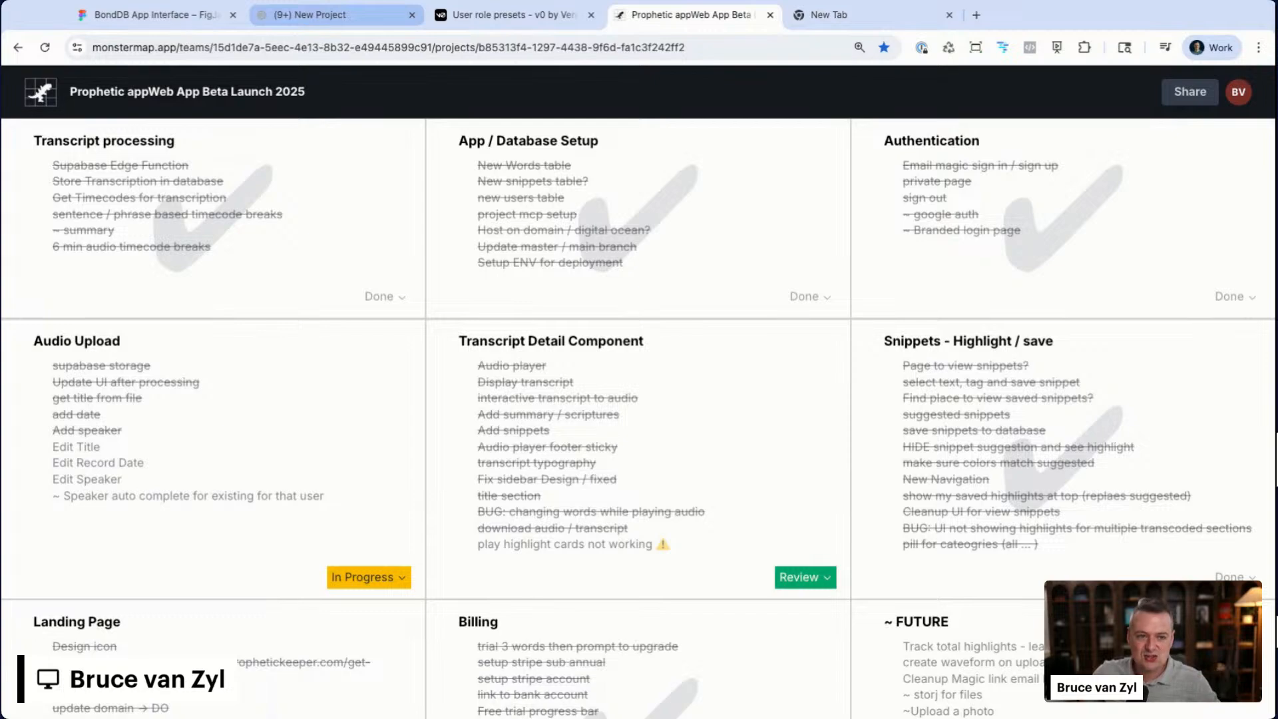
pyautogui.click(310, 14)
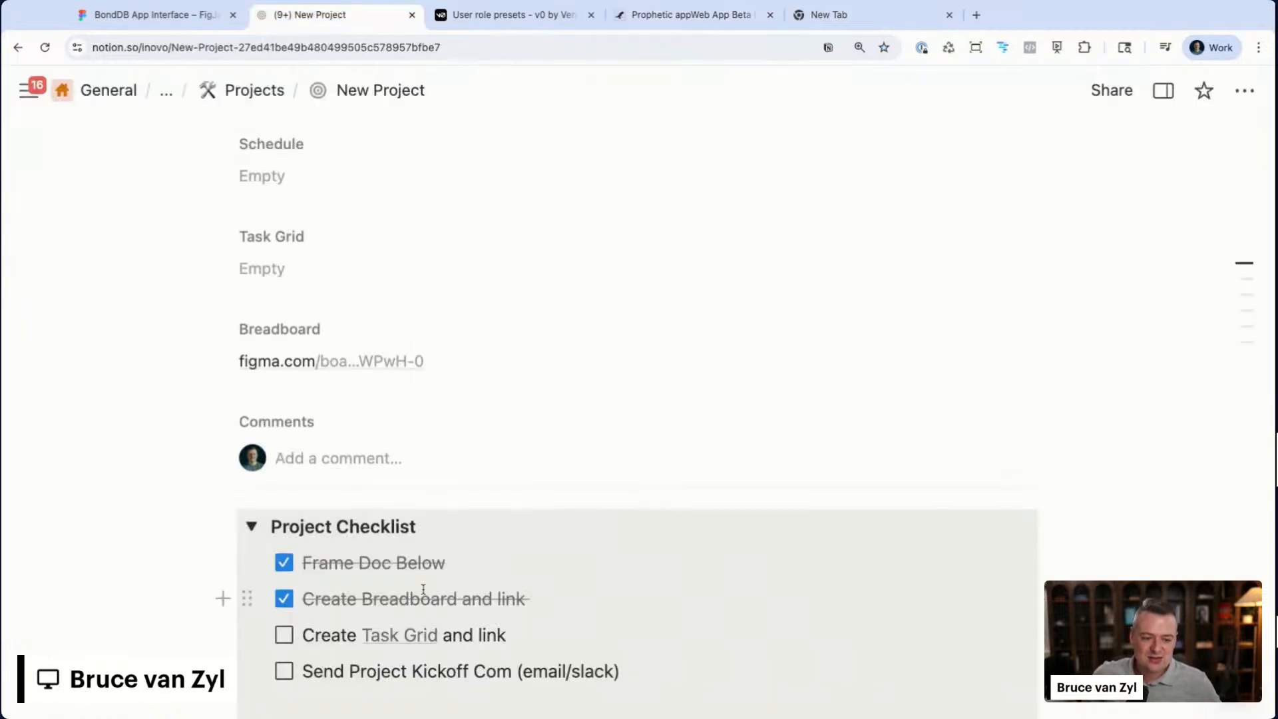
pyautogui.scroll(-3, 423, 589)
pyautogui.click(283, 538)
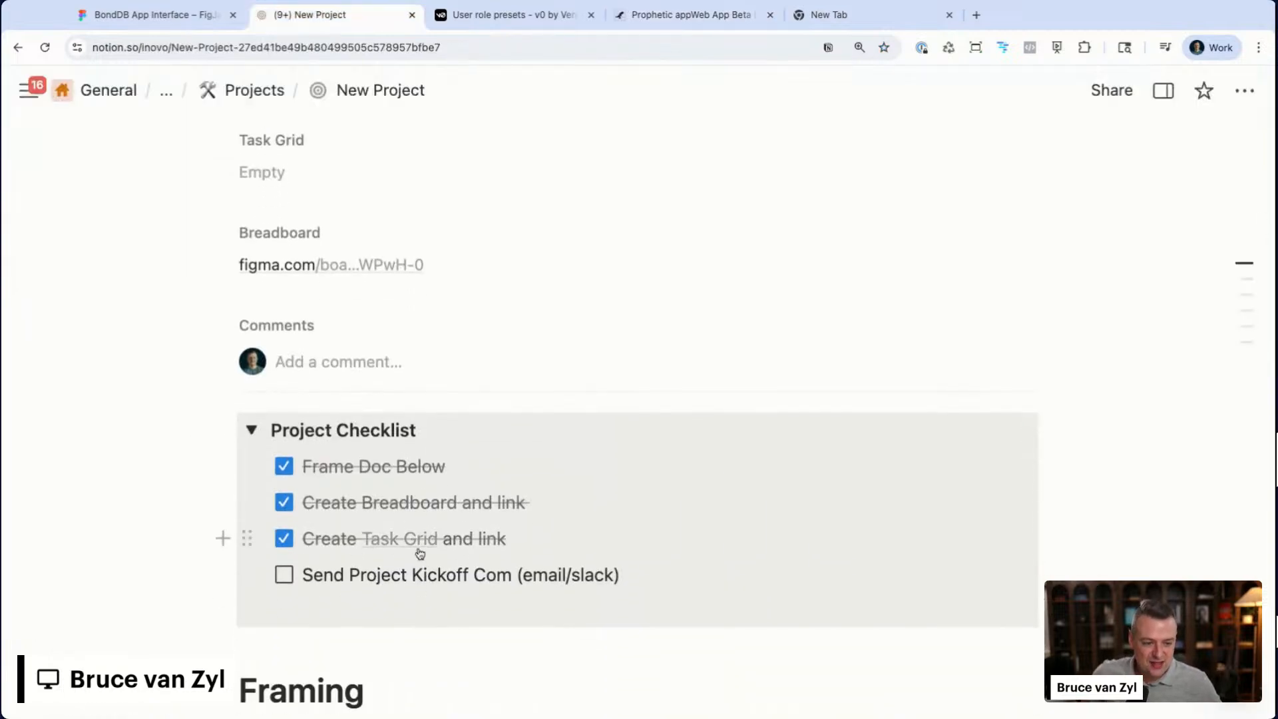
# - Highlight the "Send Project Kickoff Com (email/slack)" checklist item to point it out, and clear the selection
pyautogui.scroll(-3, 373, 605)
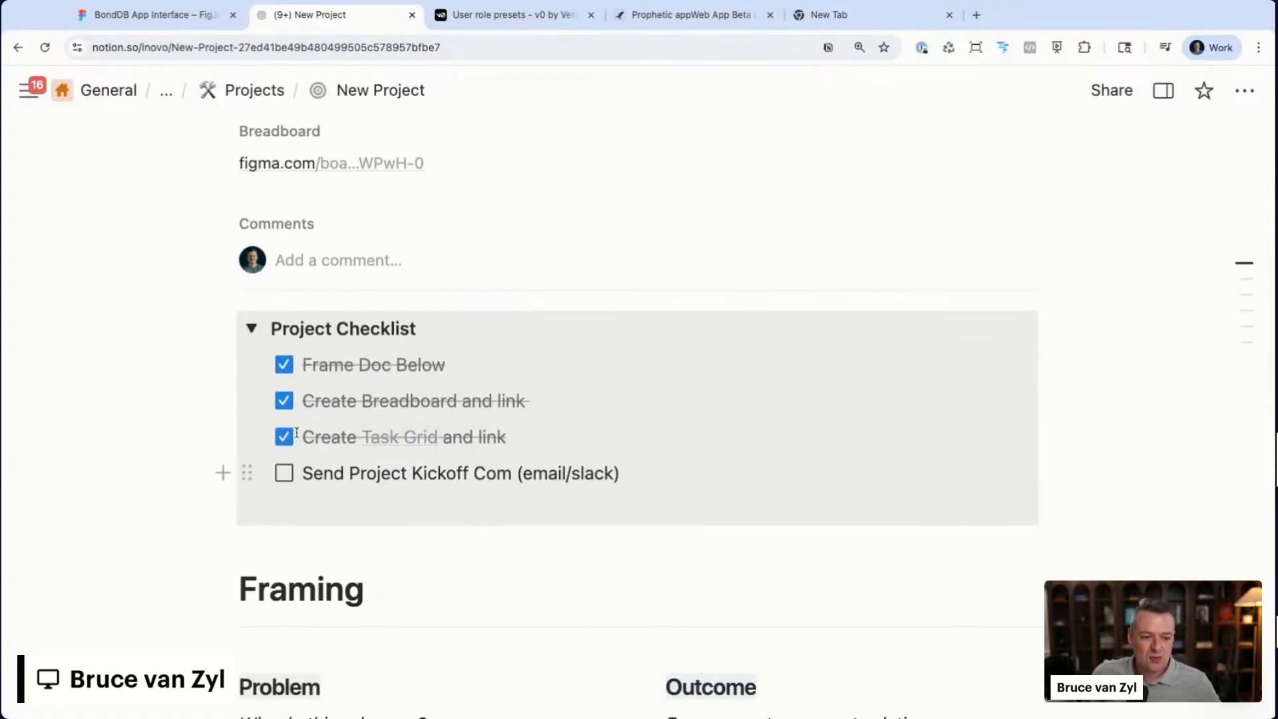
pyautogui.moveTo(313, 472); pyautogui.dragTo(567, 474)
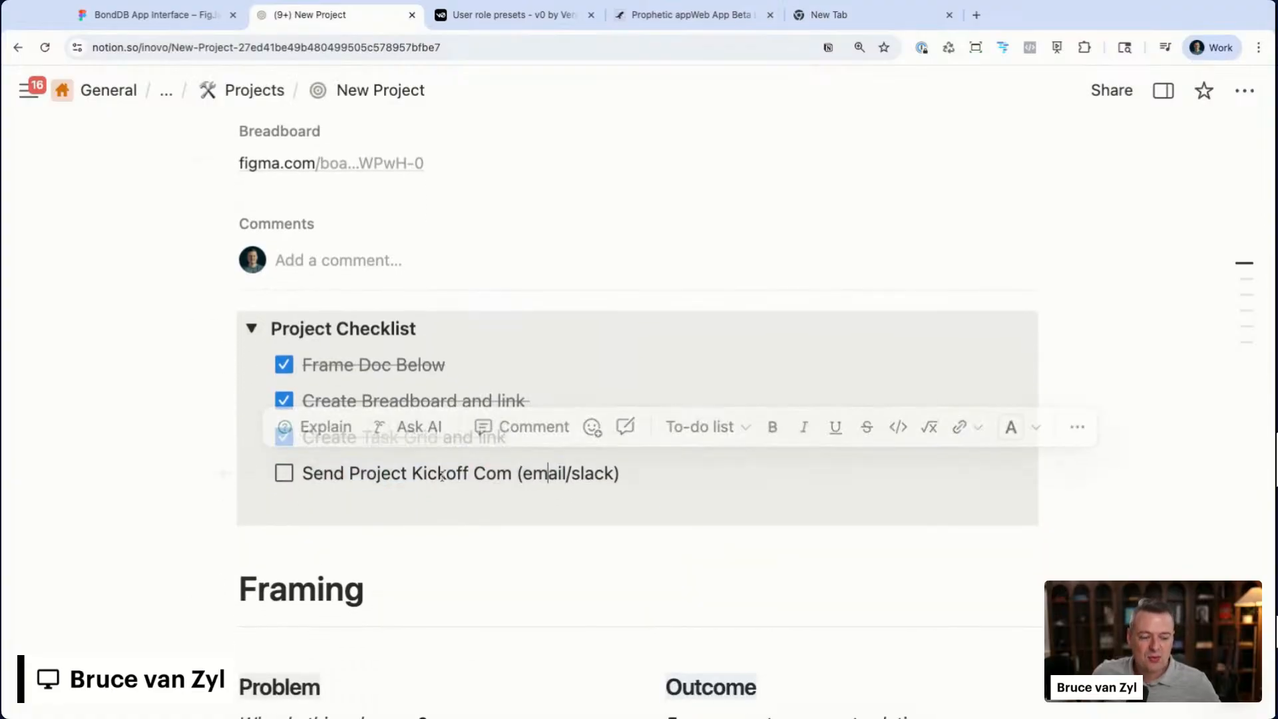
pyautogui.click(406, 473)
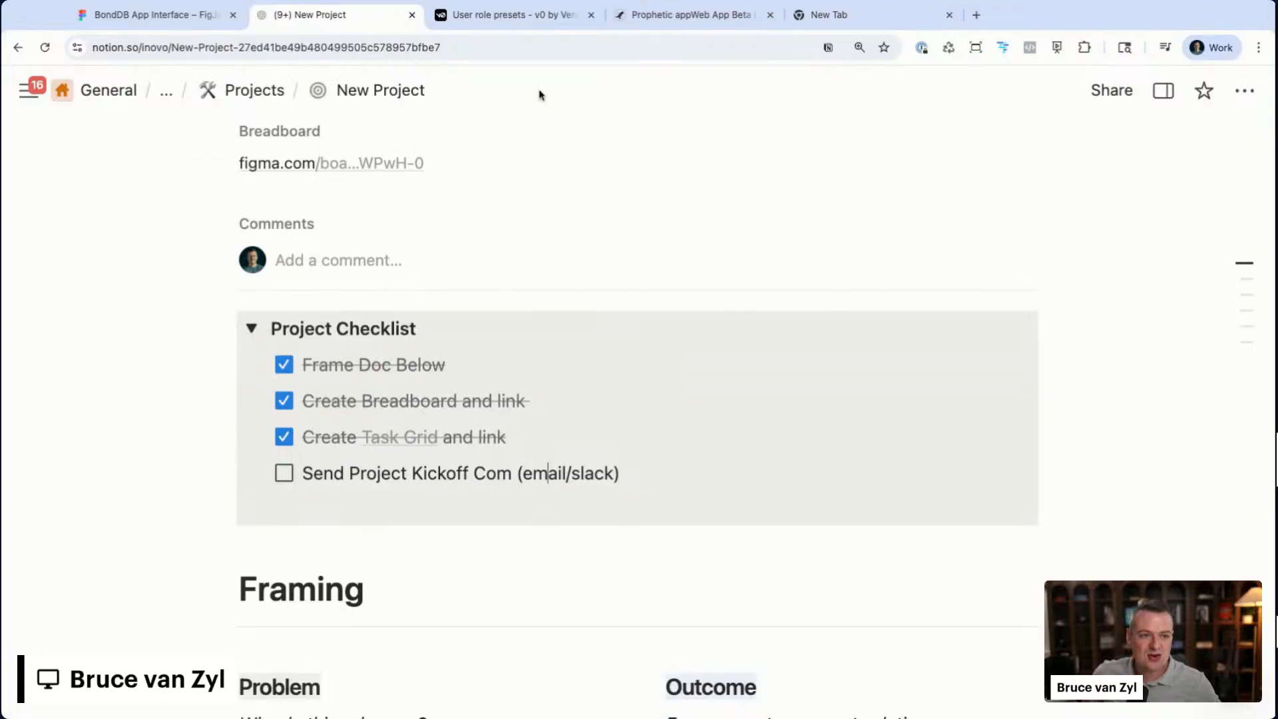
# - Review the New Project page from the project properties and Framing section to the Project tasks board and the uphill diagram
pyautogui.scroll(-12, 397, 451)
pyautogui.scroll(-20, 397, 451)
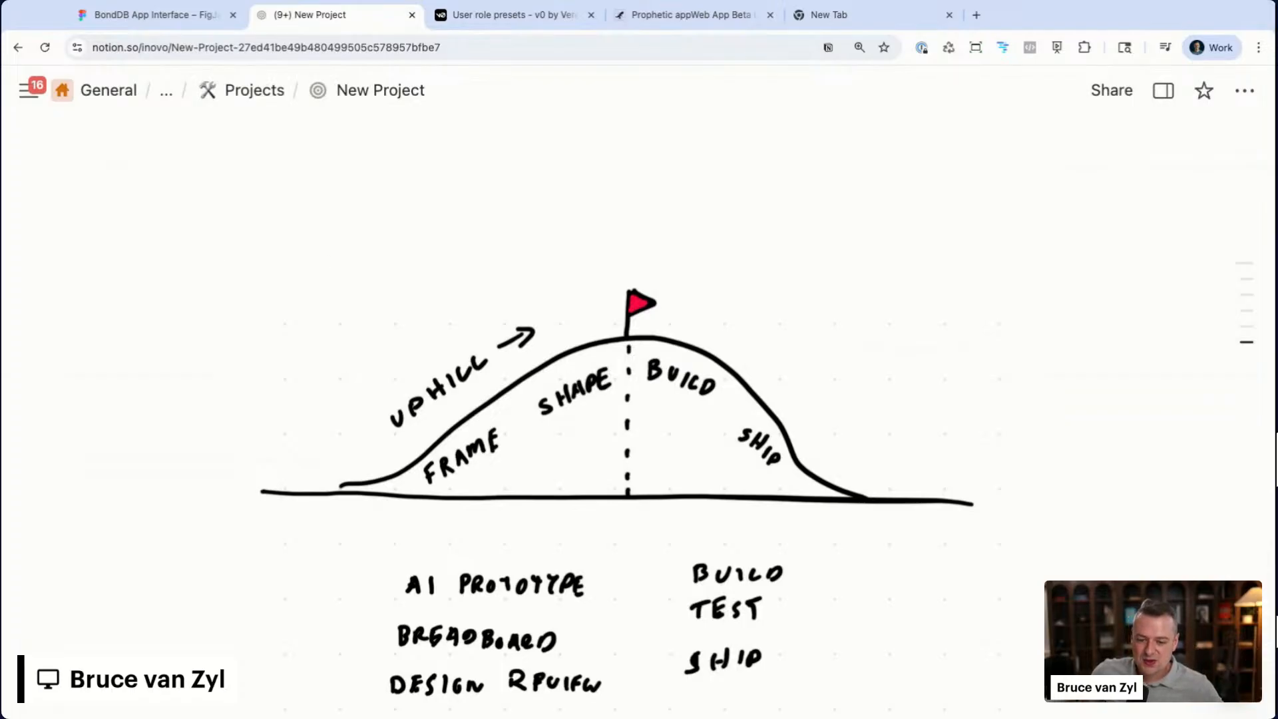
pyautogui.scroll(6, 526, 442)
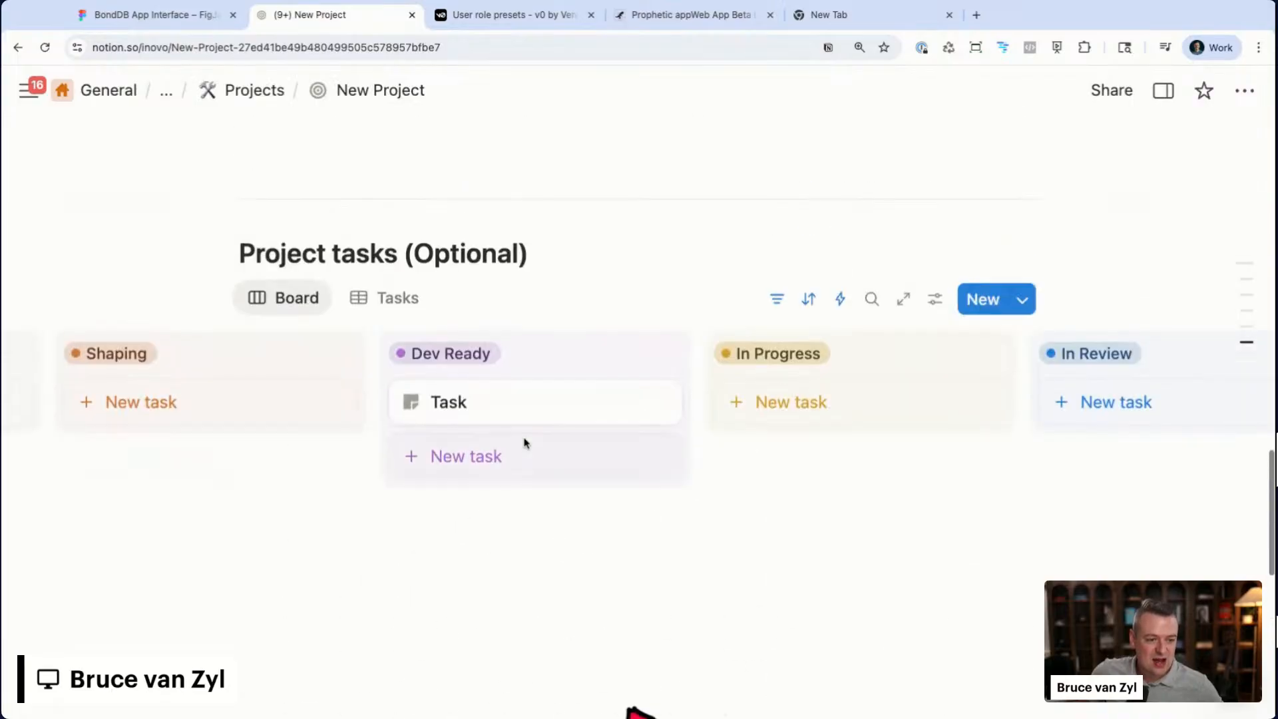
pyautogui.scroll(7, 526, 443)
pyautogui.scroll(13, 526, 442)
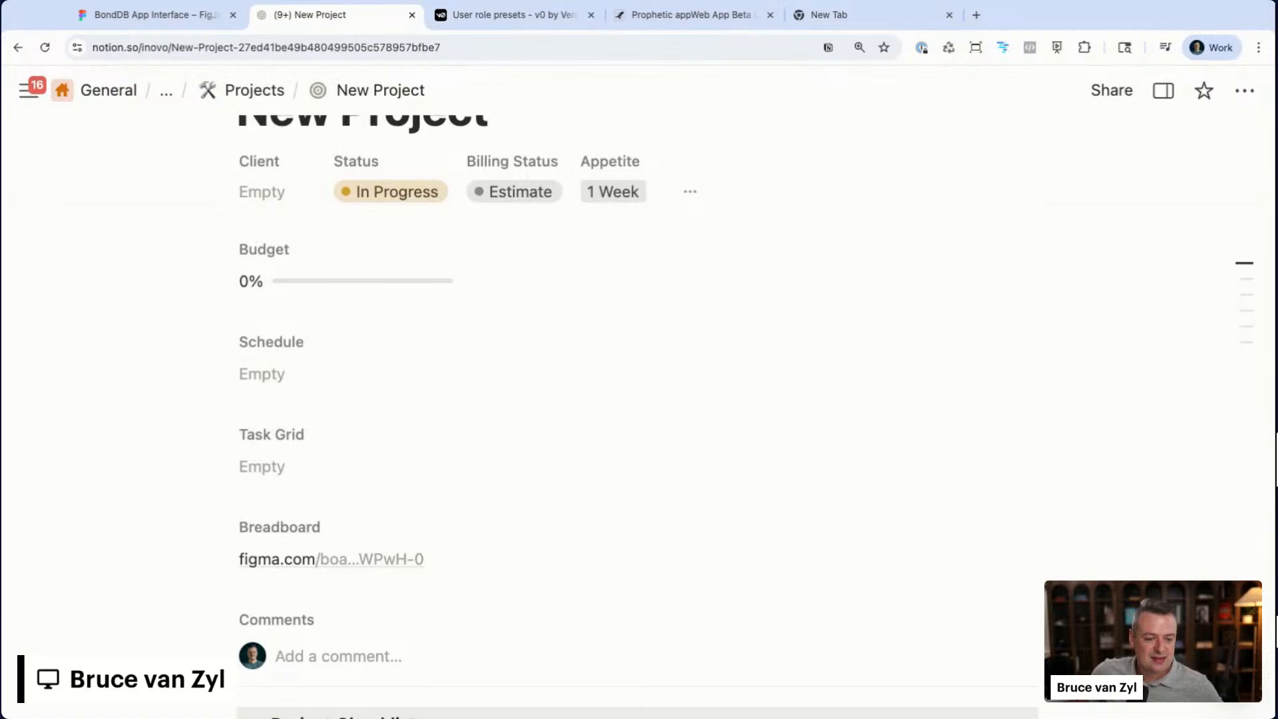
pyautogui.scroll(-13, 419, 493)
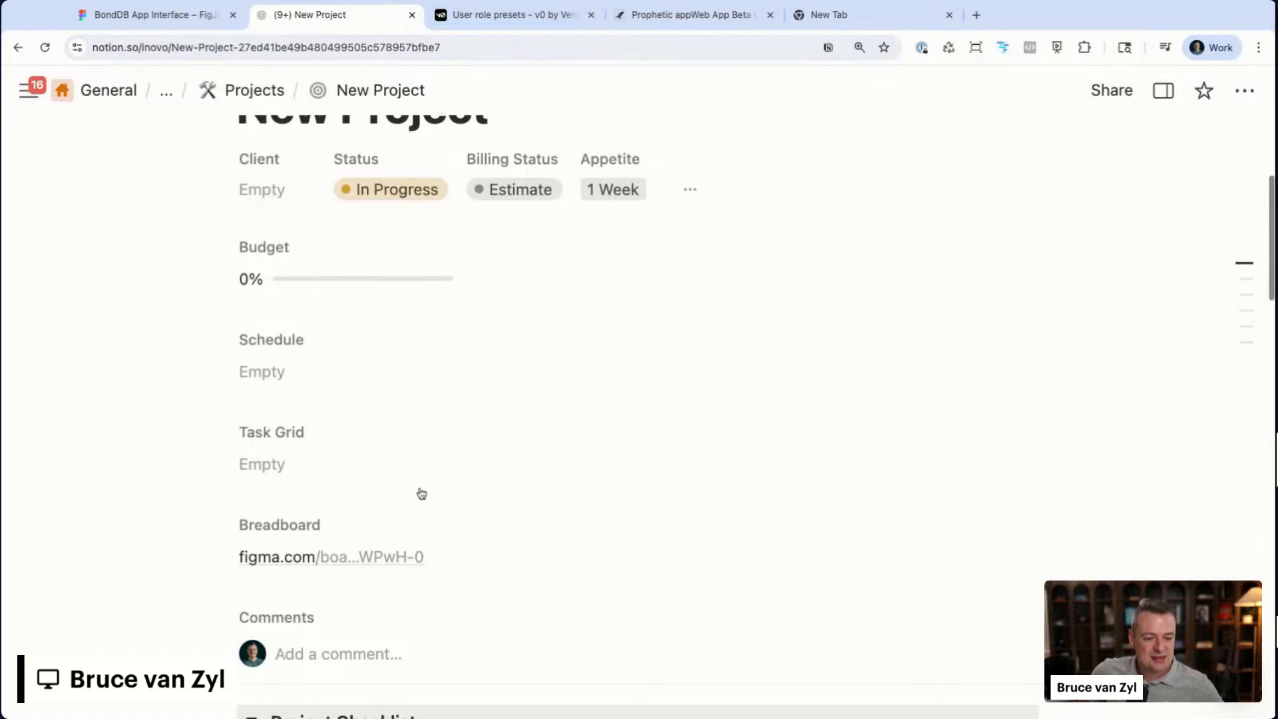
pyautogui.scroll(-4, 421, 493)
pyautogui.scroll(6, 421, 493)
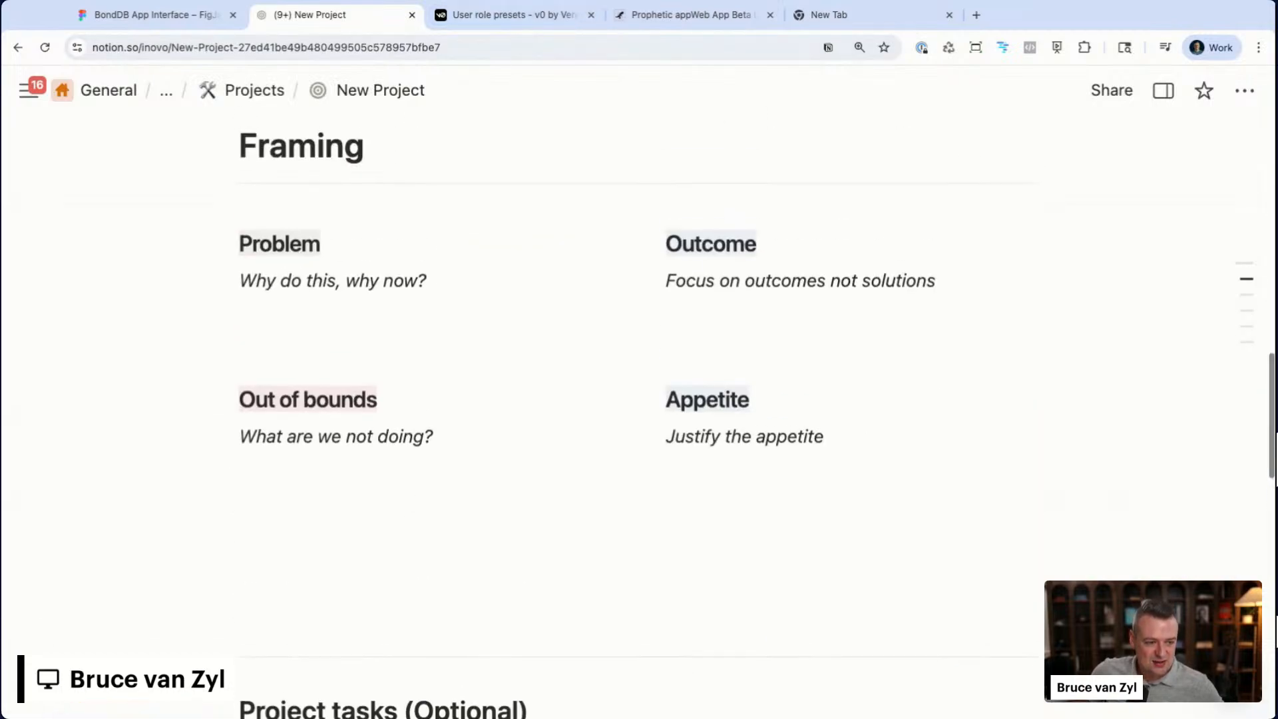
# - Set the New Project's Status to Framing, and look through the remaining status options down to Discard
pyautogui.scroll(12, 422, 433)
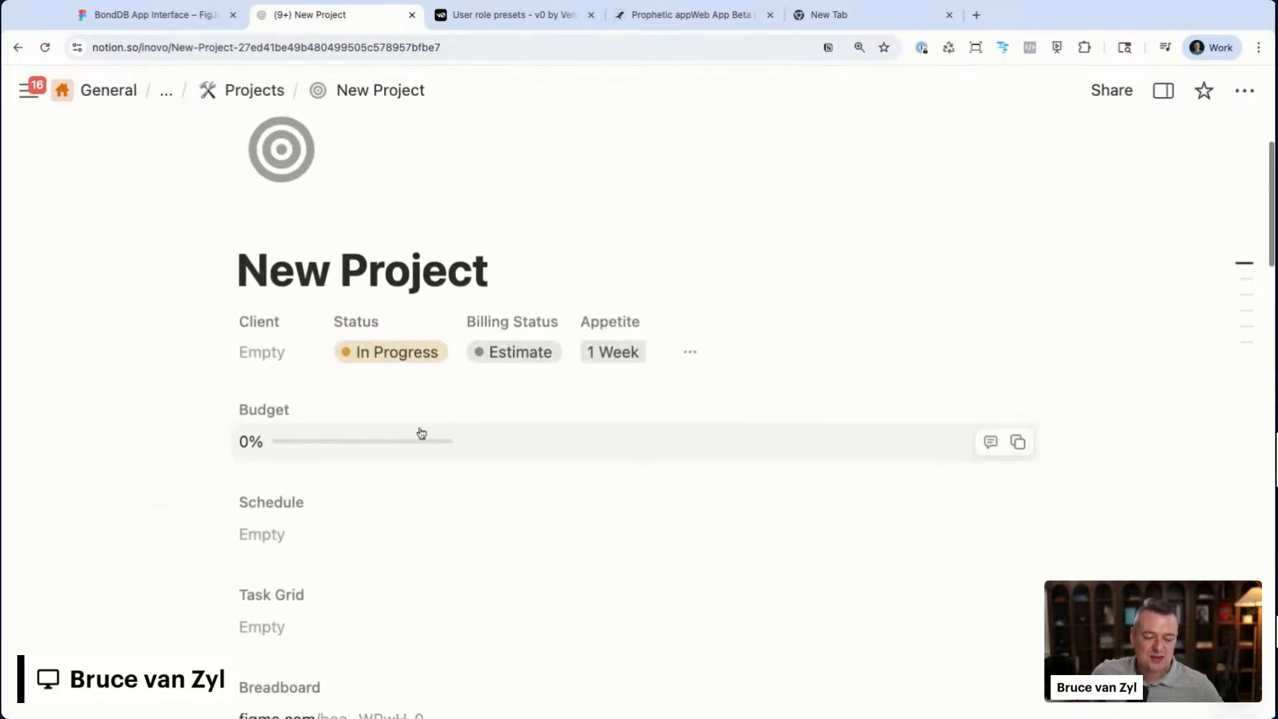
pyautogui.click(392, 358)
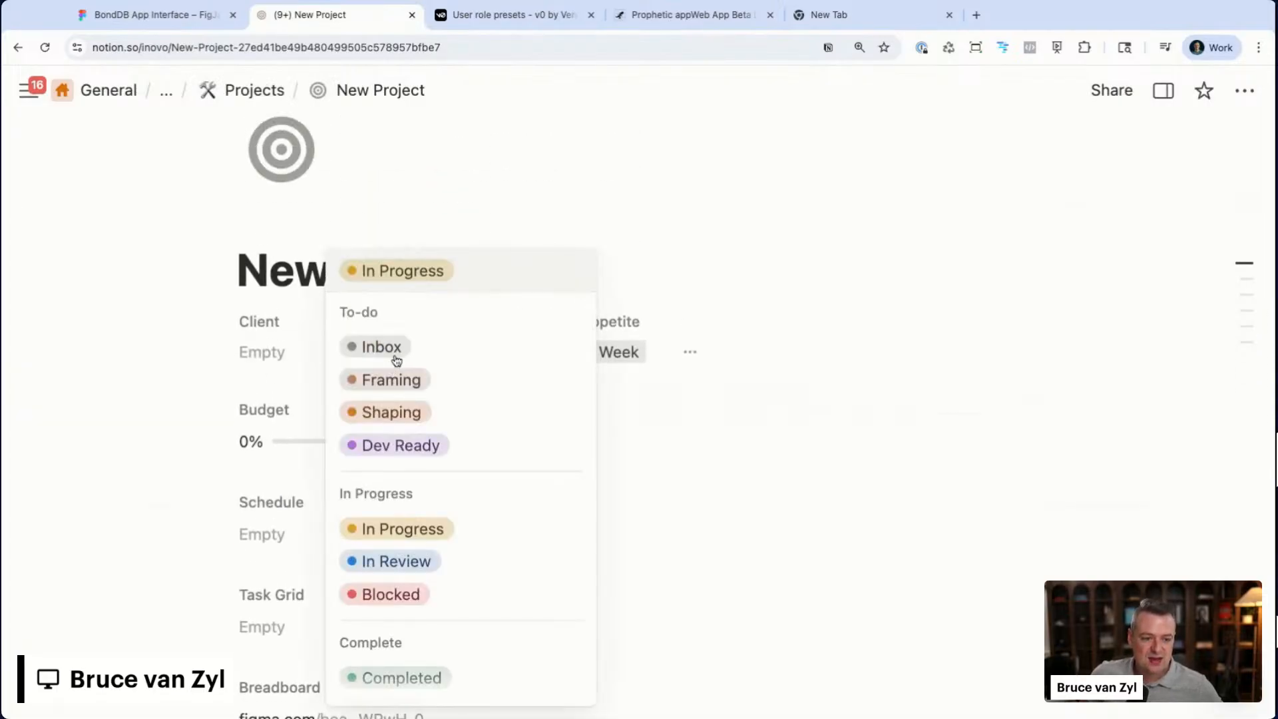
pyautogui.click(397, 383)
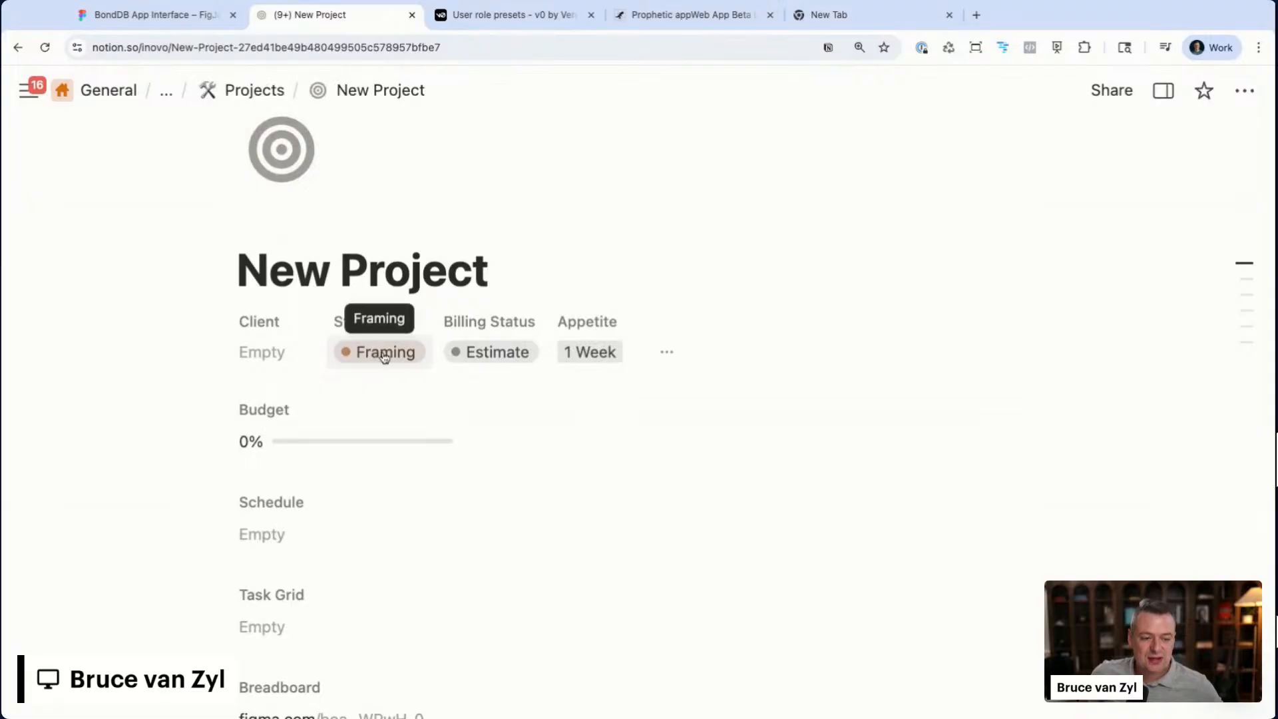
pyautogui.click(384, 358)
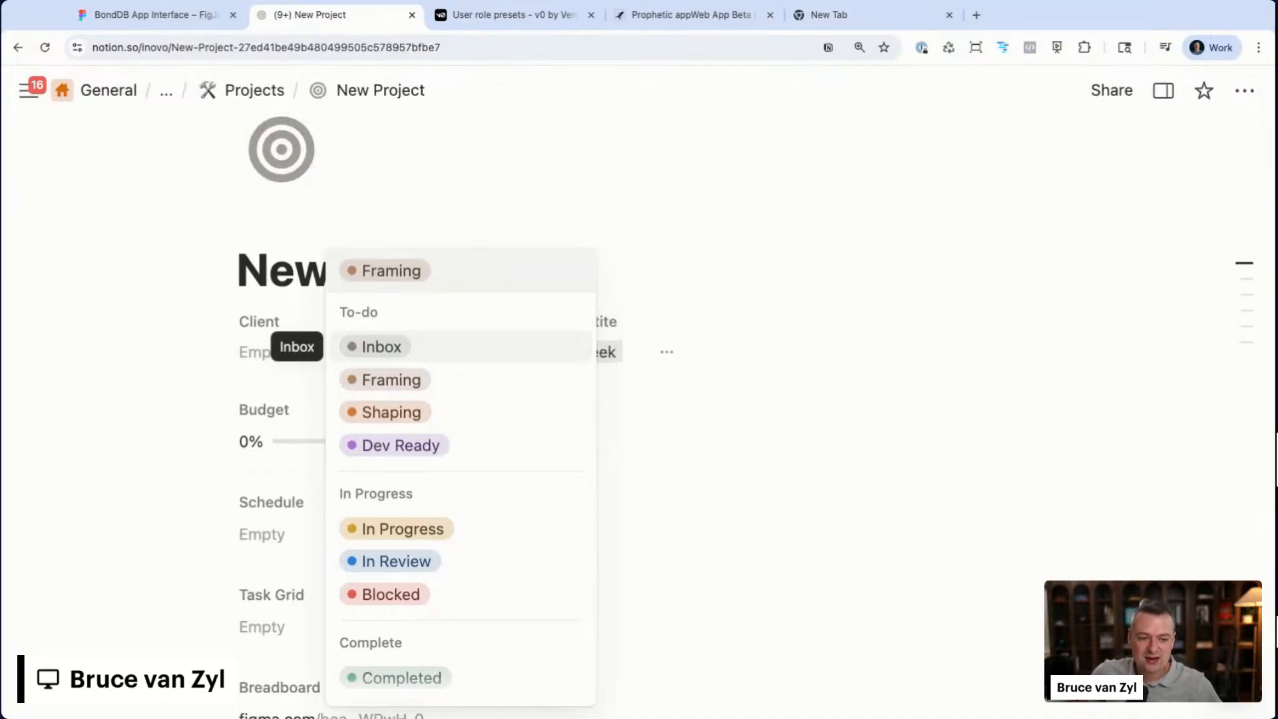
pyautogui.scroll(-1, 408, 462)
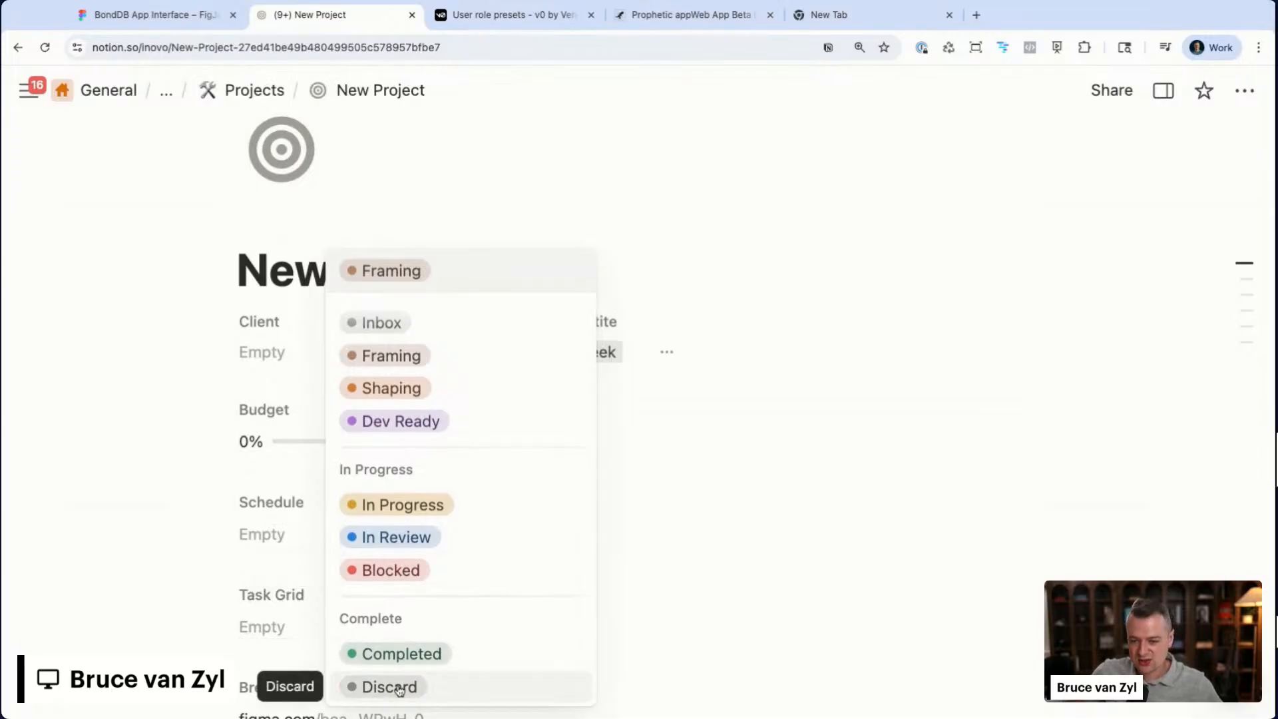
pyautogui.click(750, 547)
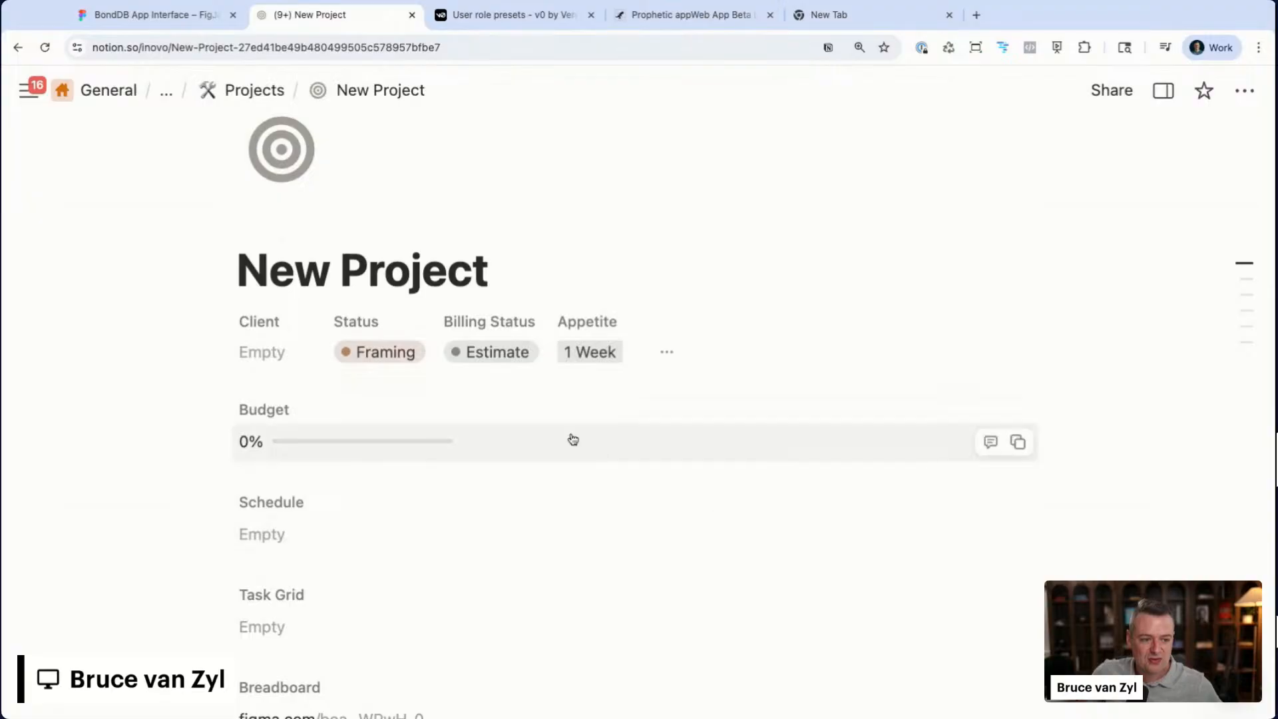
# - Review the available Billing Status options of the New Project without changing the selection
pyautogui.click(495, 357)
pyautogui.click(858, 362)
pyautogui.click(502, 359)
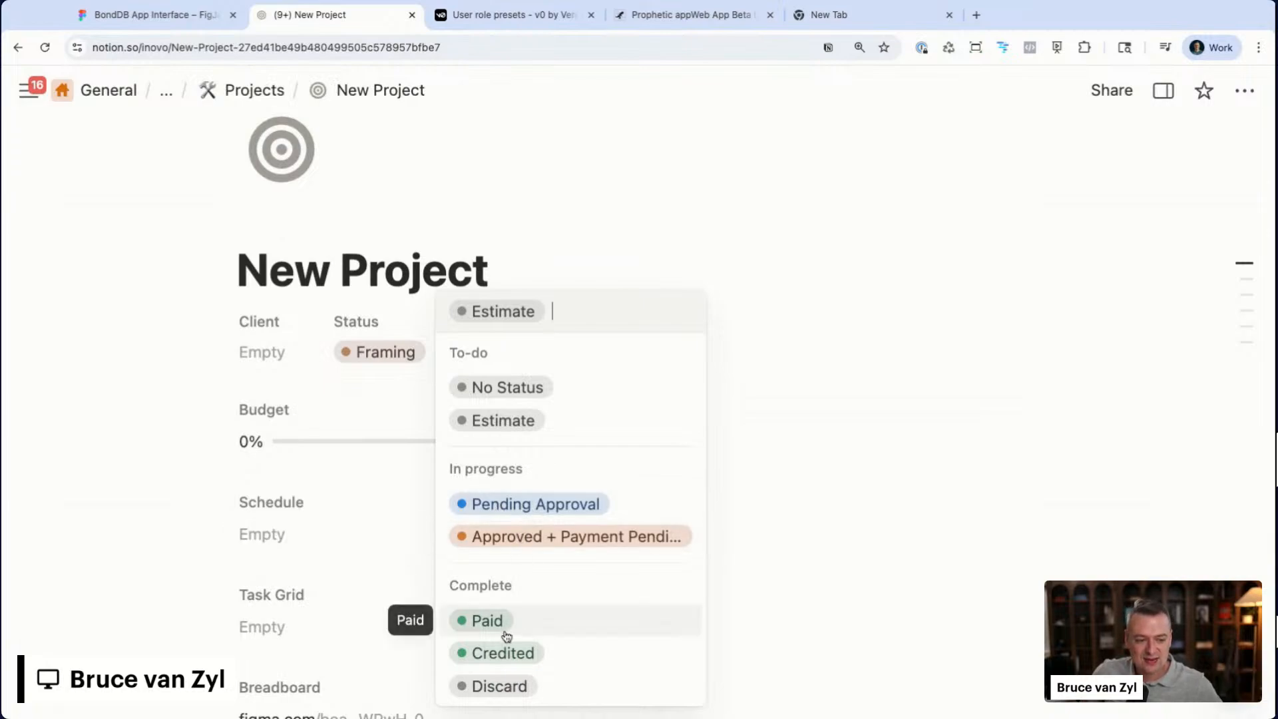
pyautogui.click(867, 468)
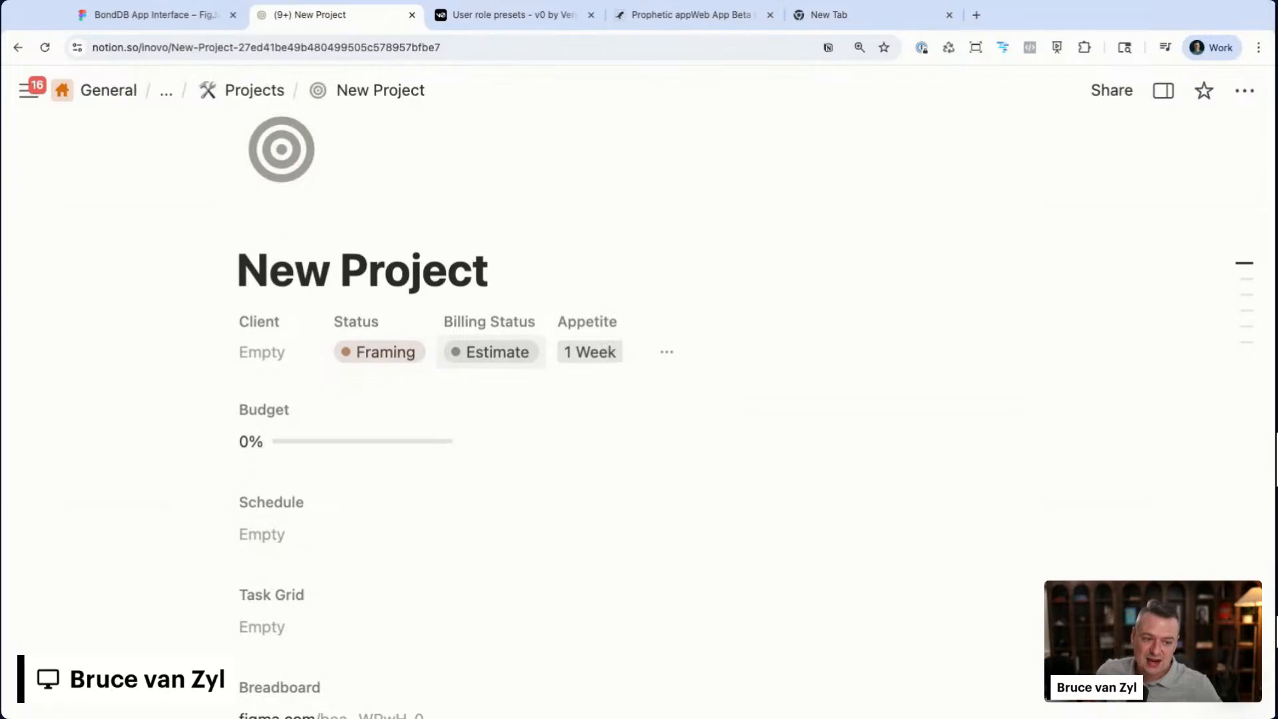
pyautogui.click(491, 352)
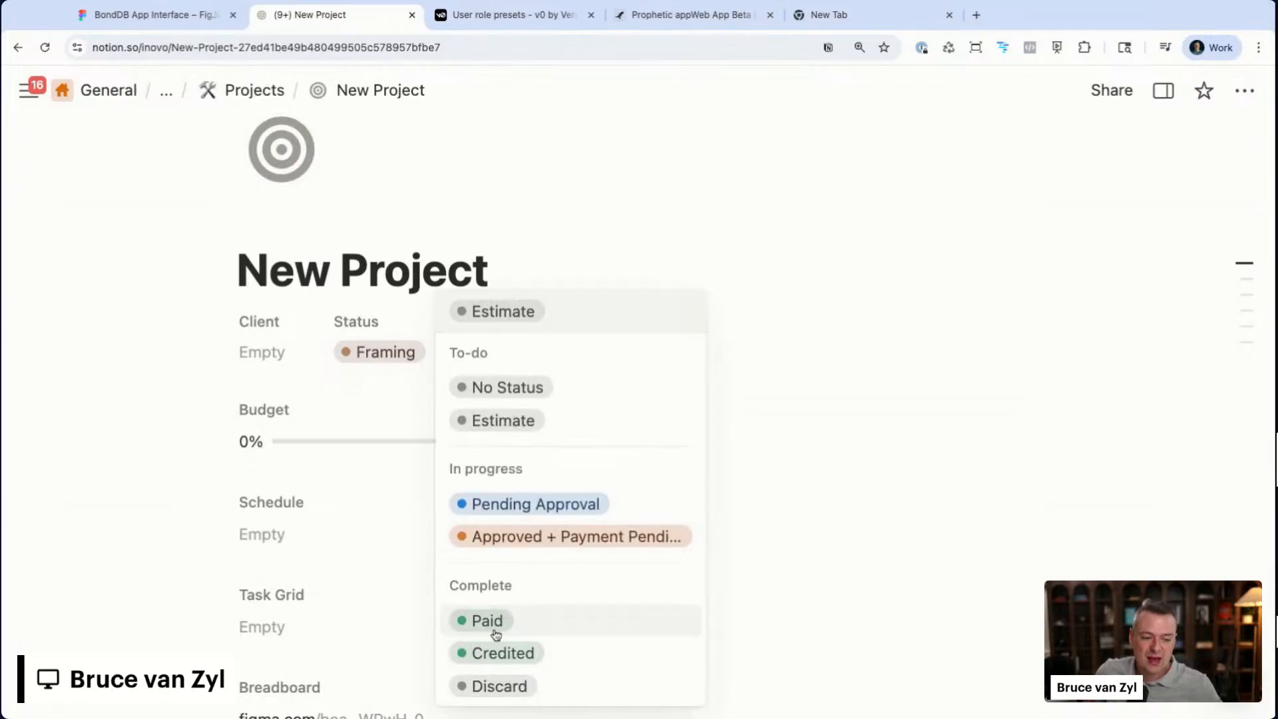
pyautogui.click(883, 354)
pyautogui.click(532, 358)
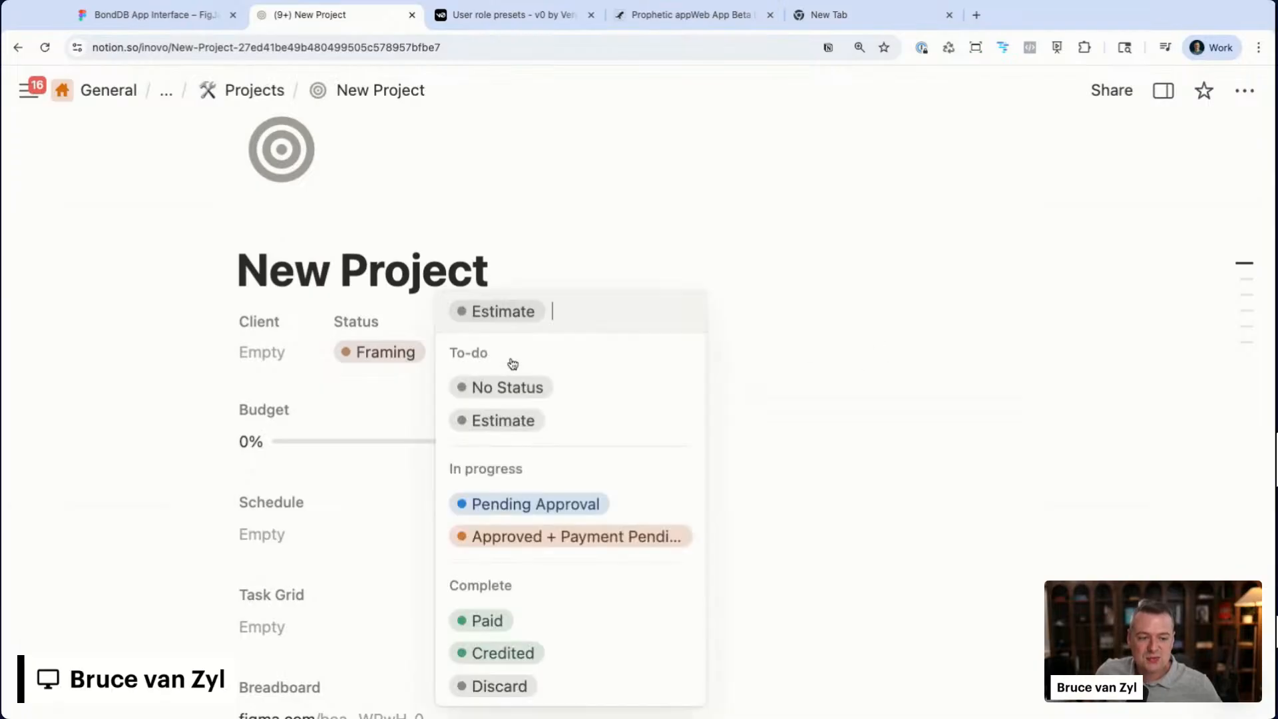
pyautogui.click(383, 365)
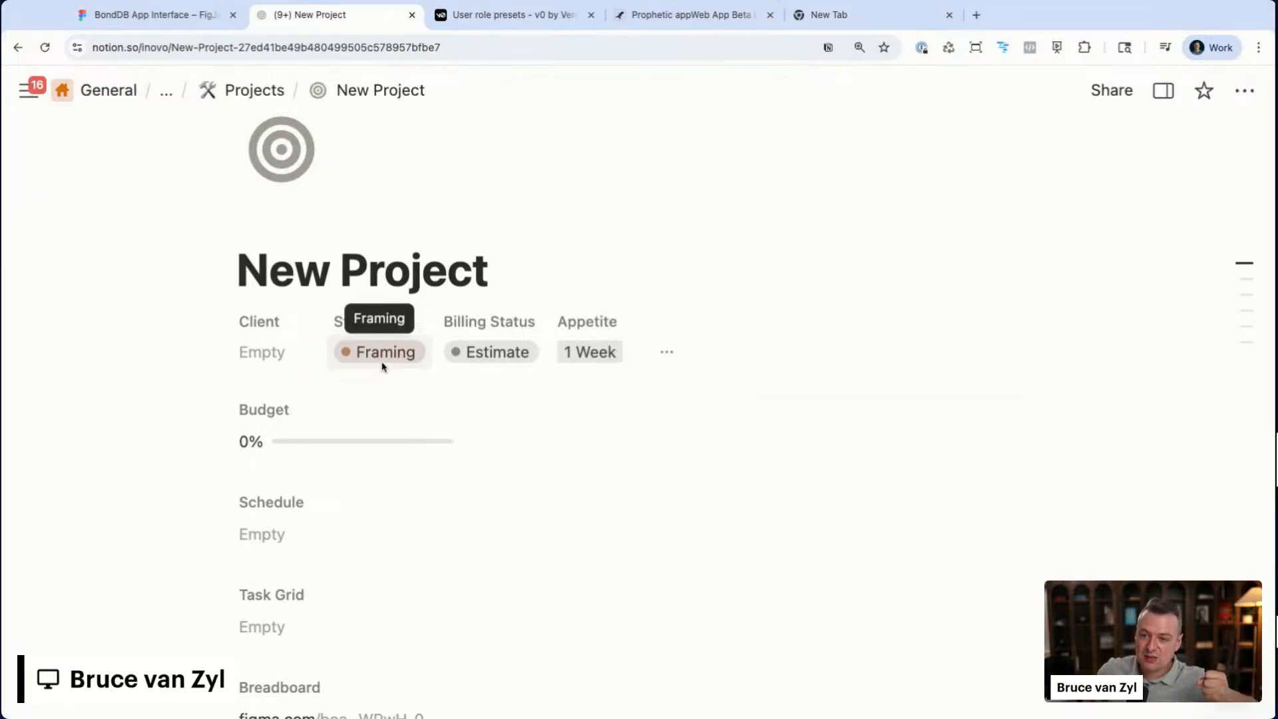
# - Set the project's Billing Status to Pending Approval and its Status to Dev Ready
pyautogui.click(471, 351)
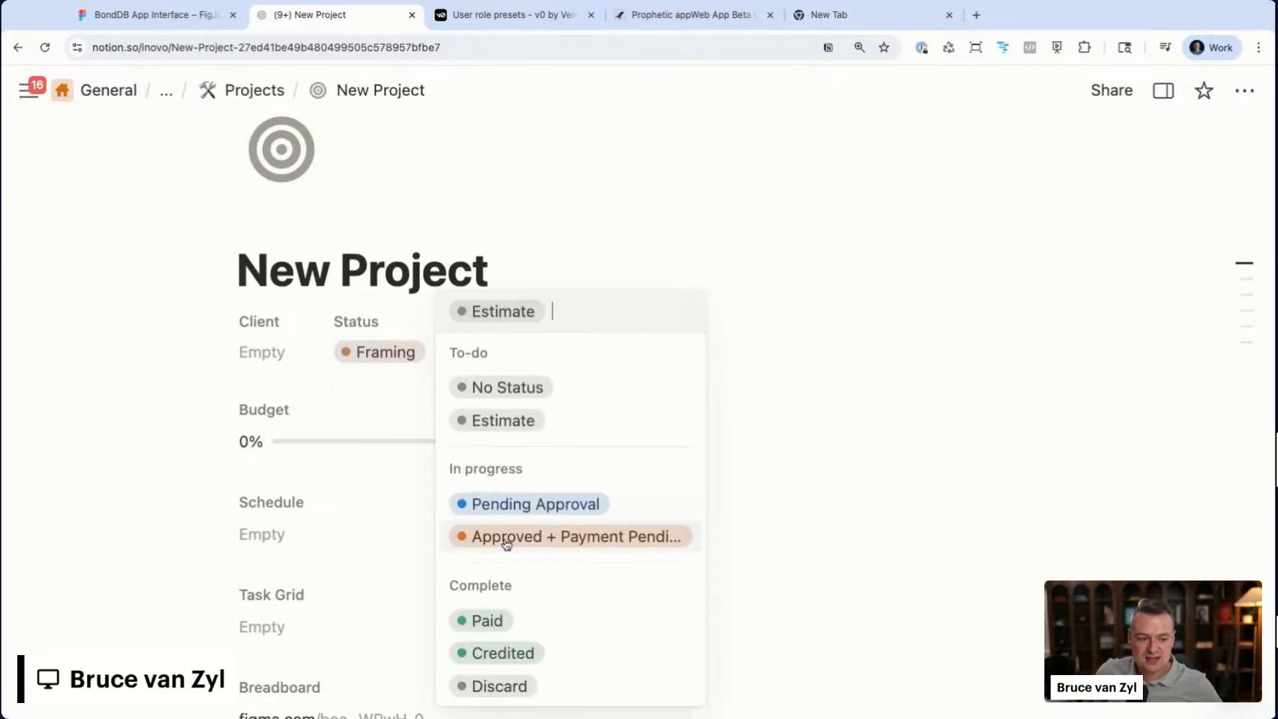
pyautogui.click(512, 503)
pyautogui.click(400, 366)
pyautogui.click(402, 447)
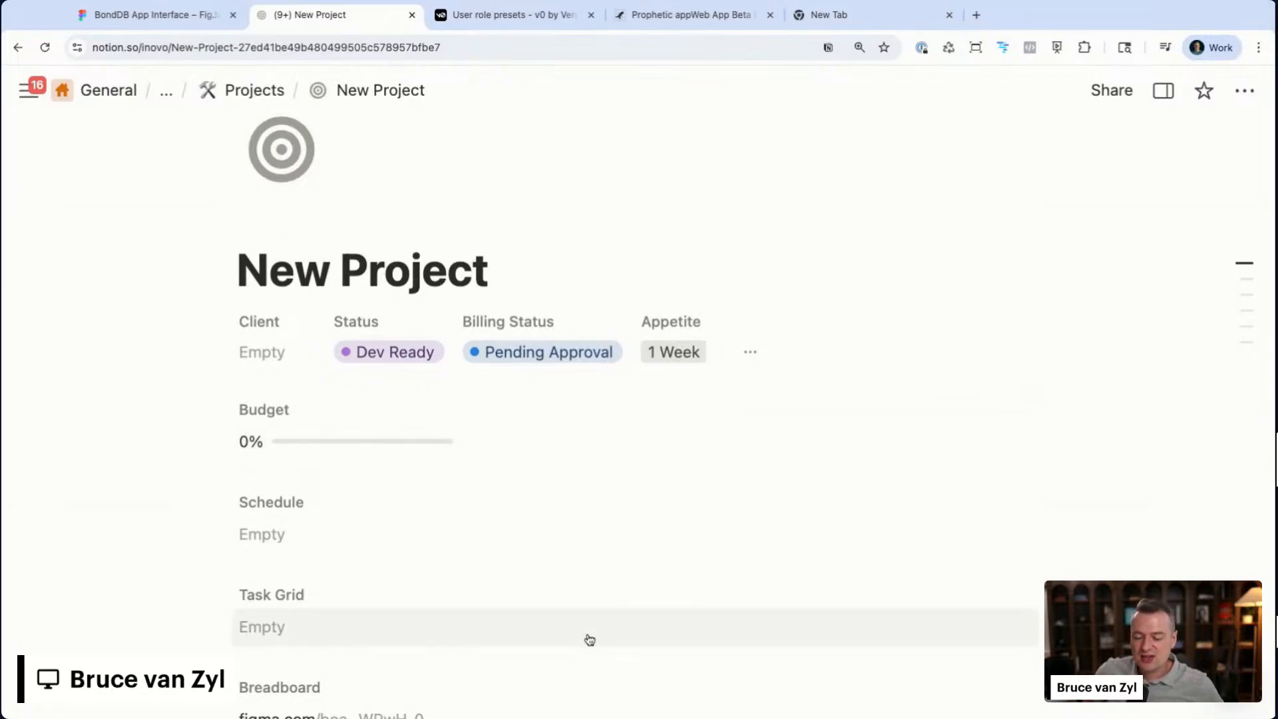
# - Demonstrate the billing progression by setting Billing Status to Approved + Payment Pending, to Paid, and back to Pending Approval
pyautogui.click(559, 355)
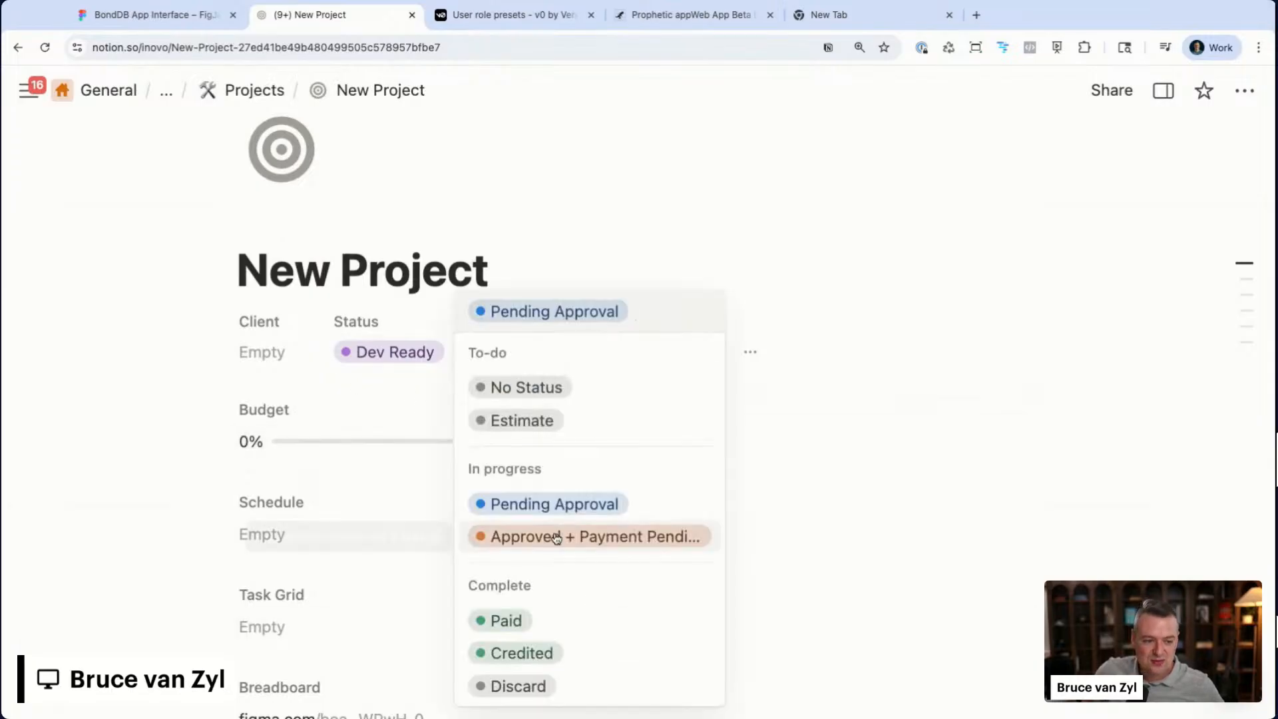
pyautogui.click(476, 533)
pyautogui.click(567, 353)
pyautogui.click(547, 619)
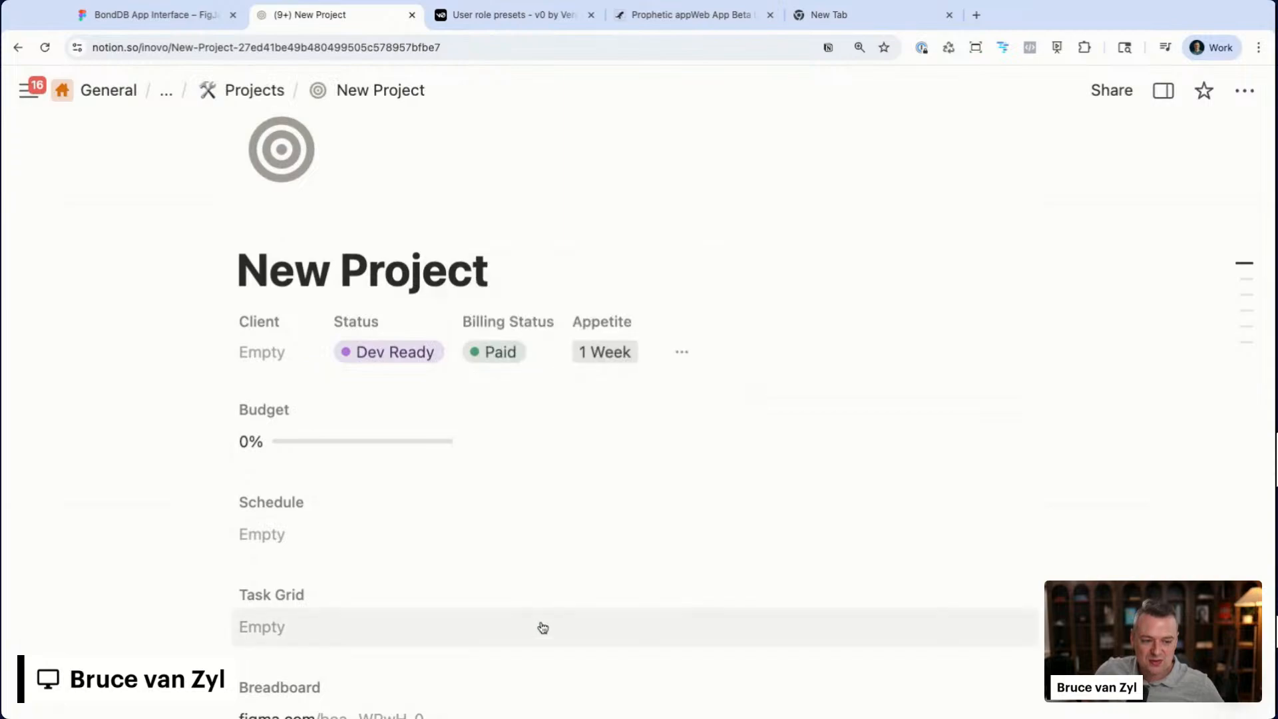
pyautogui.click(507, 362)
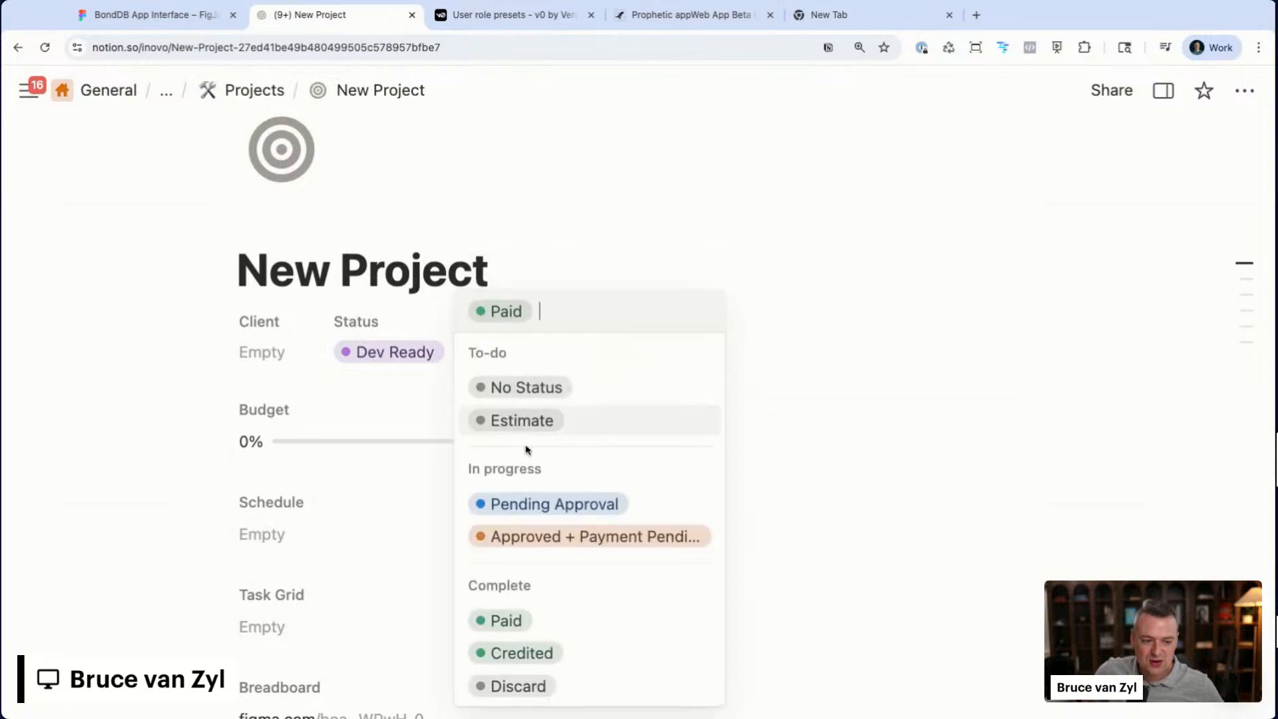
pyautogui.click(533, 502)
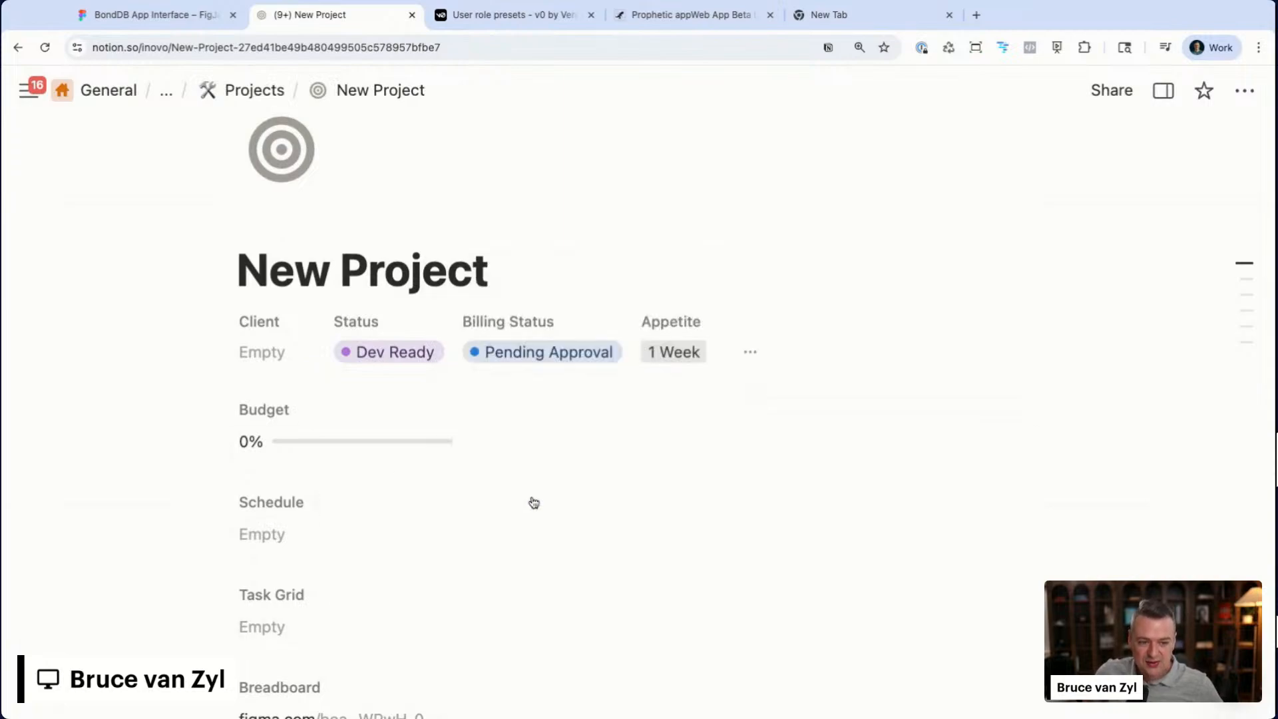
# - Set the project's Dates property to a range from 09/30/2025 to 10/14/2025 in the page details, and close the details
pyautogui.scroll(-1, 693, 402)
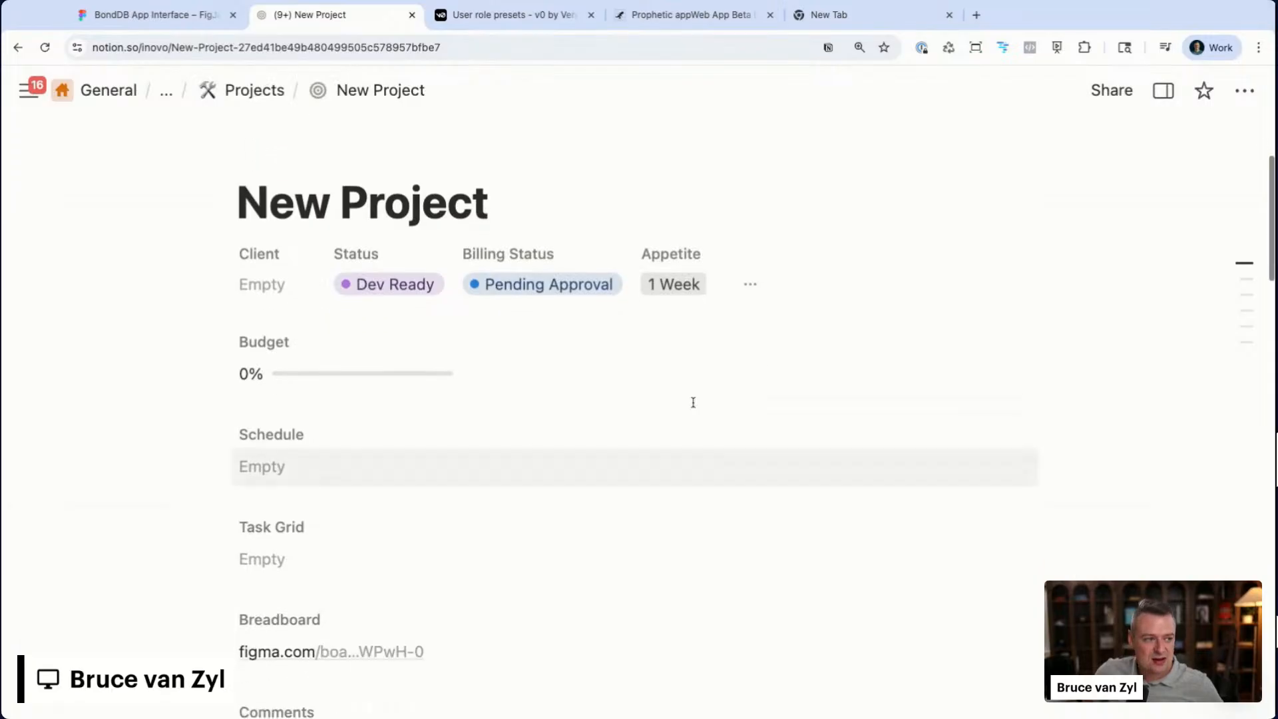
pyautogui.click(1169, 93)
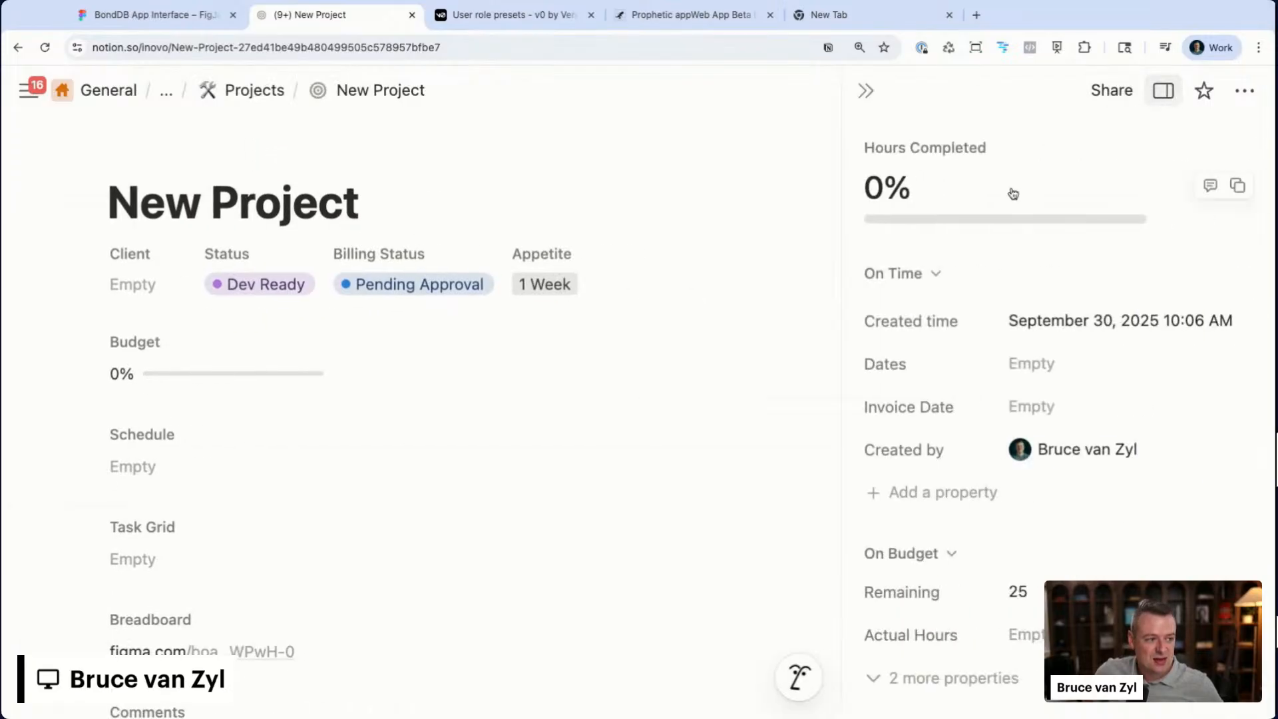
pyautogui.scroll(-2, 1062, 400)
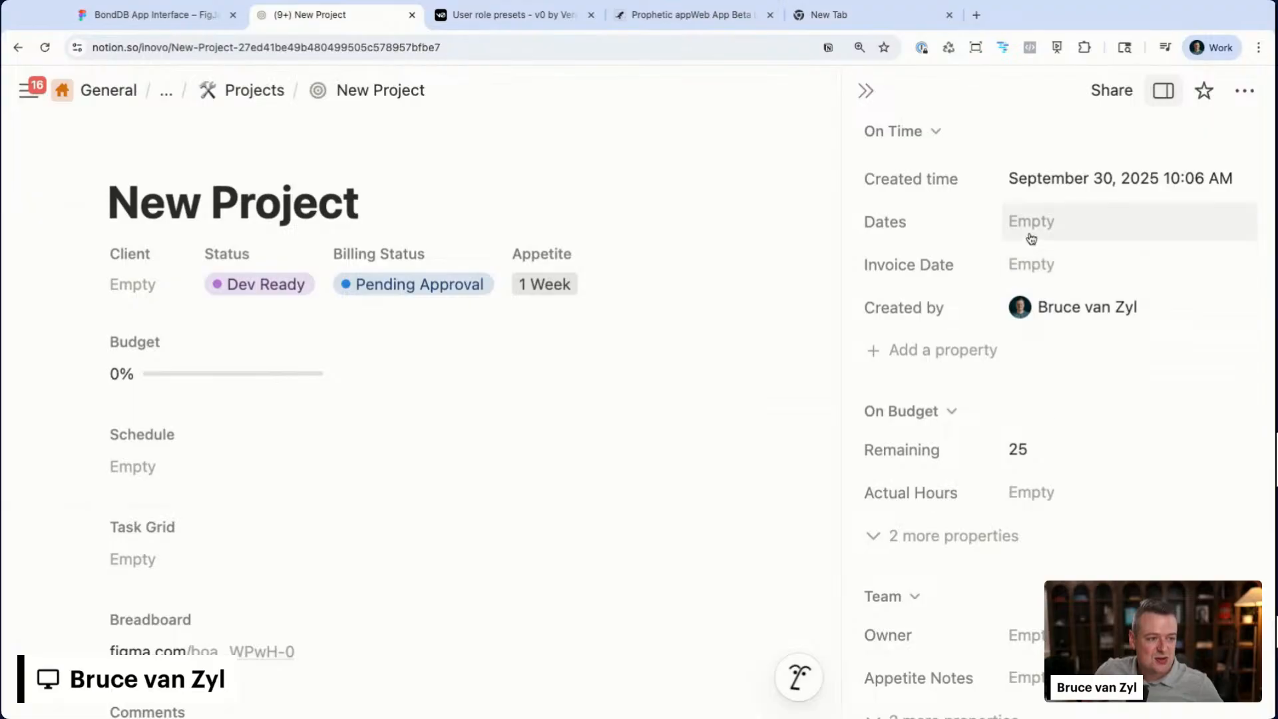
pyautogui.click(1032, 238)
pyautogui.click(1231, 503)
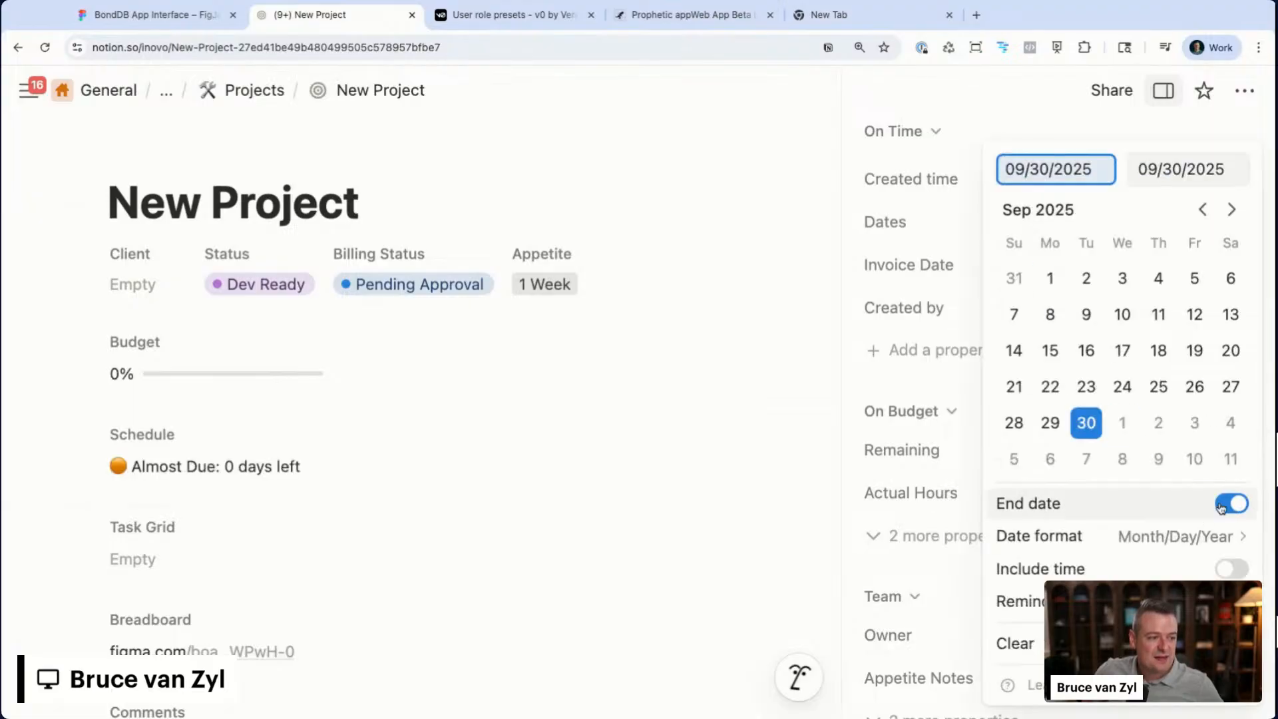
pyautogui.click(1050, 458)
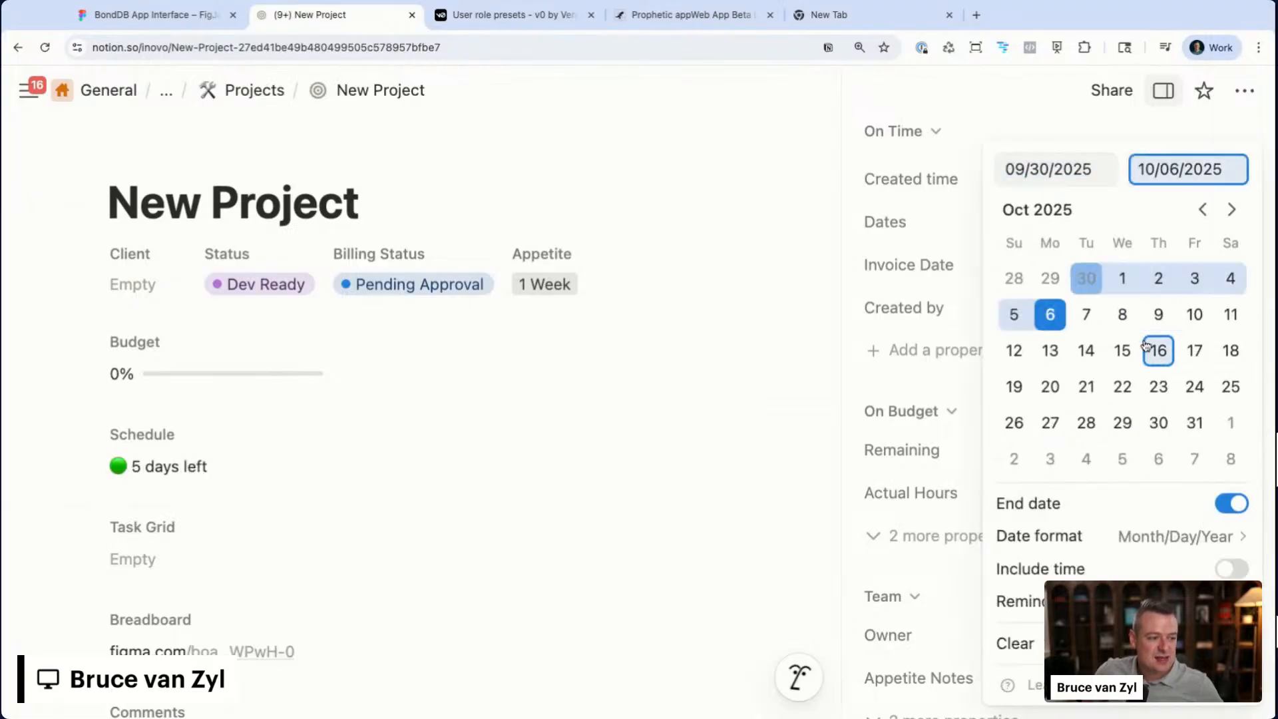
pyautogui.click(1088, 350)
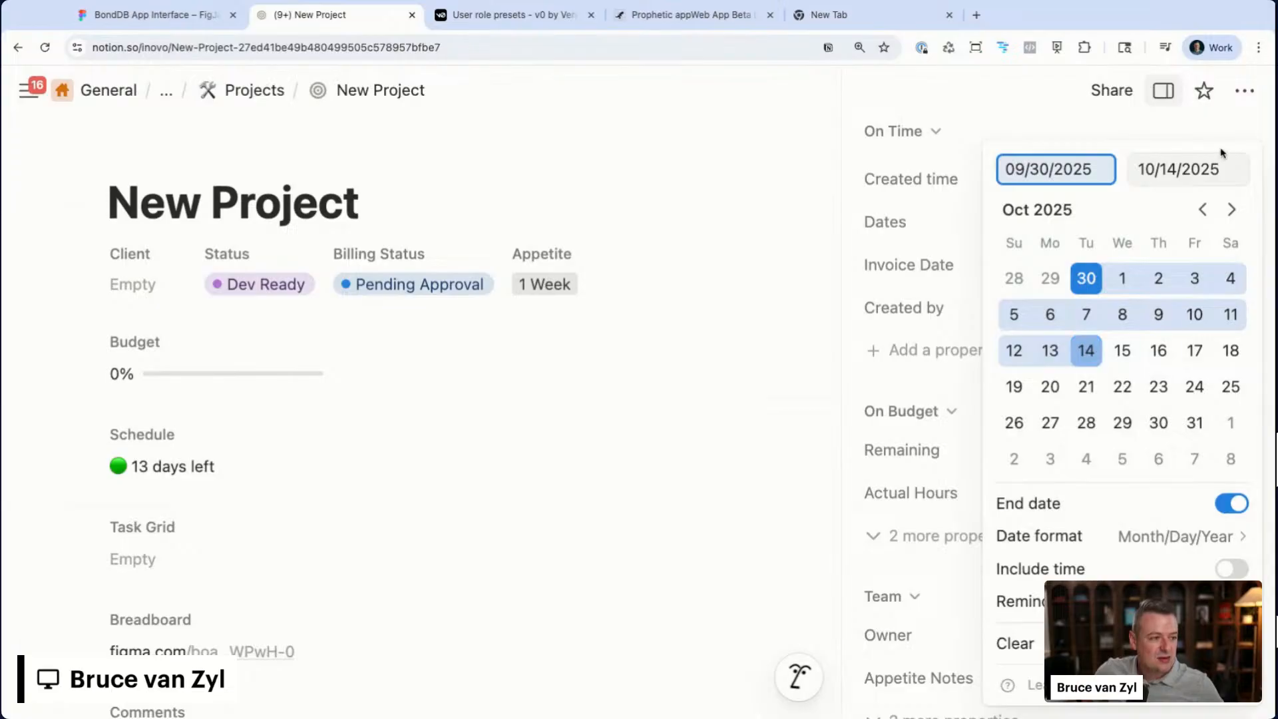
pyautogui.click(1160, 95)
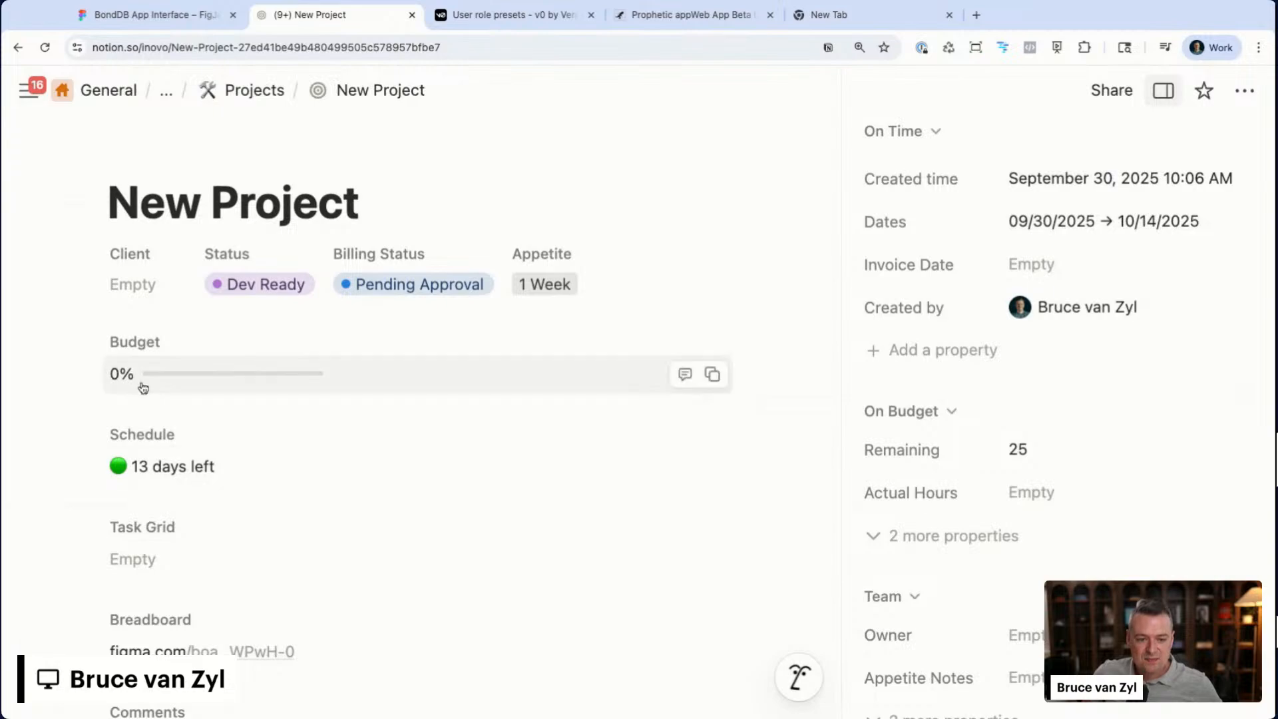
pyautogui.click(865, 91)
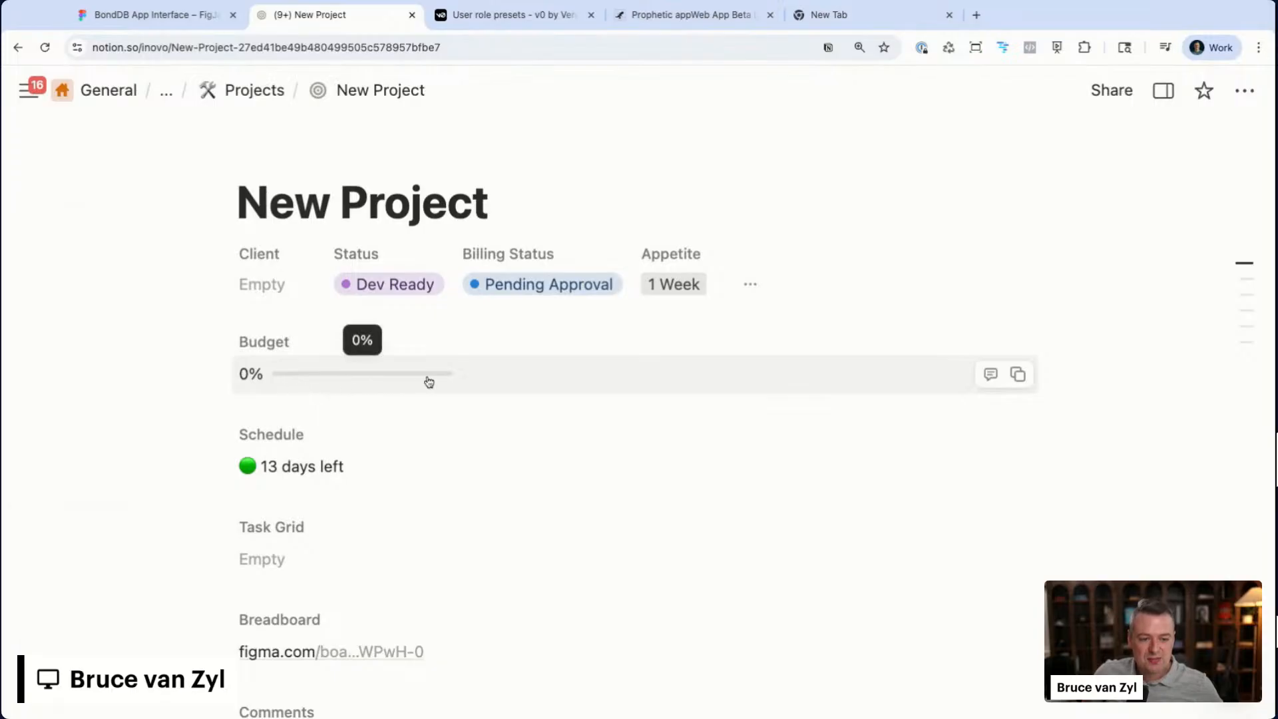
# - Set the project's Appetite to 2 Weeks and check the Budget progress bar
pyautogui.scroll(-1, 427, 381)
pyautogui.scroll(-1, 428, 381)
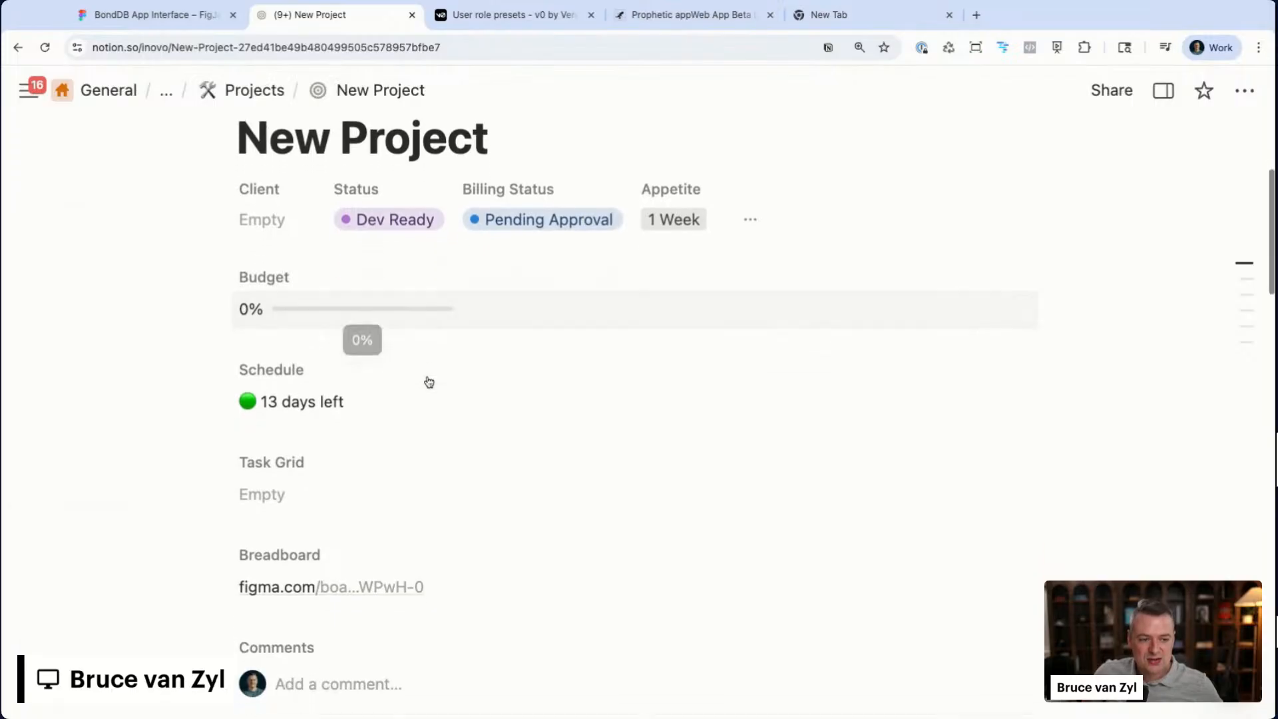
pyautogui.click(678, 220)
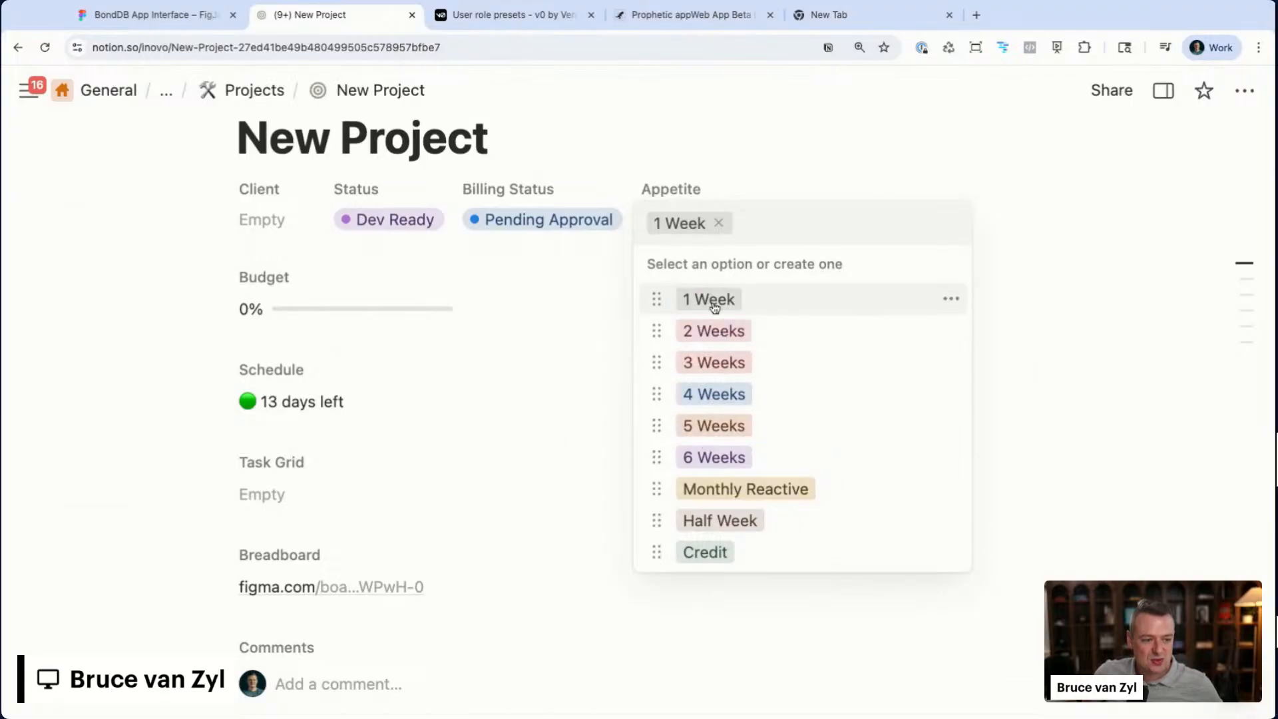
pyautogui.click(737, 331)
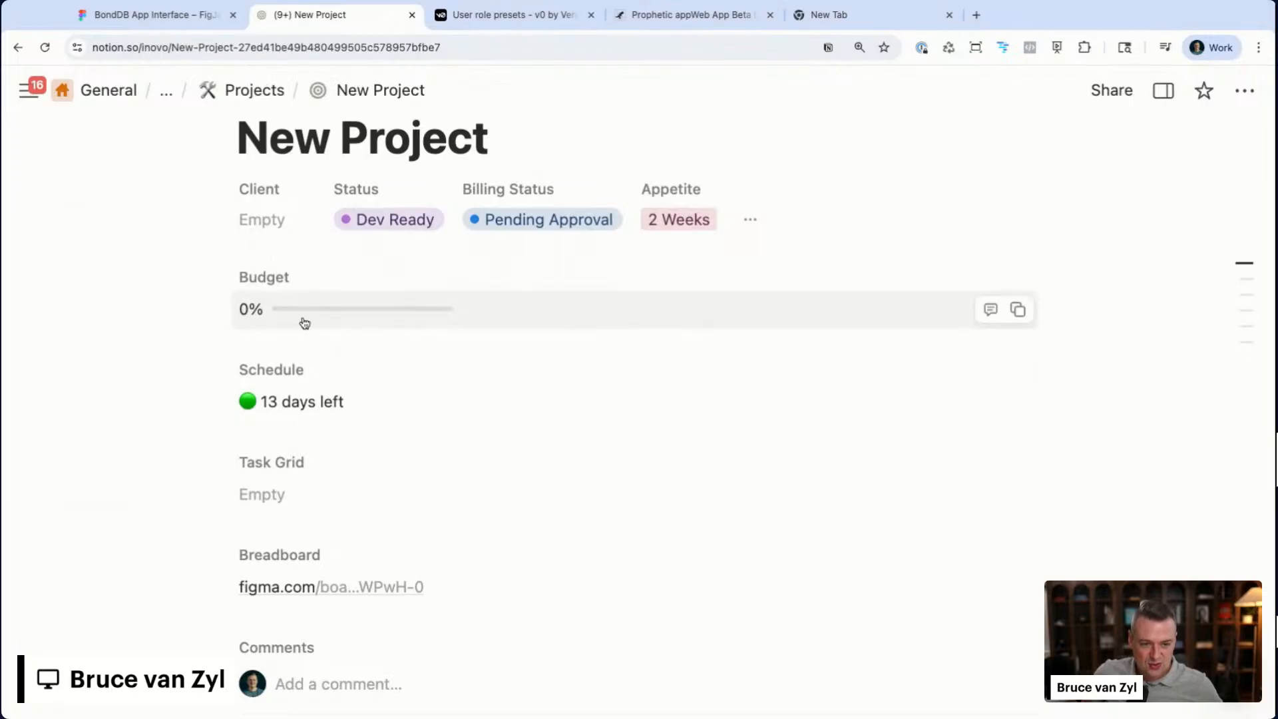
pyautogui.moveTo(335, 322)
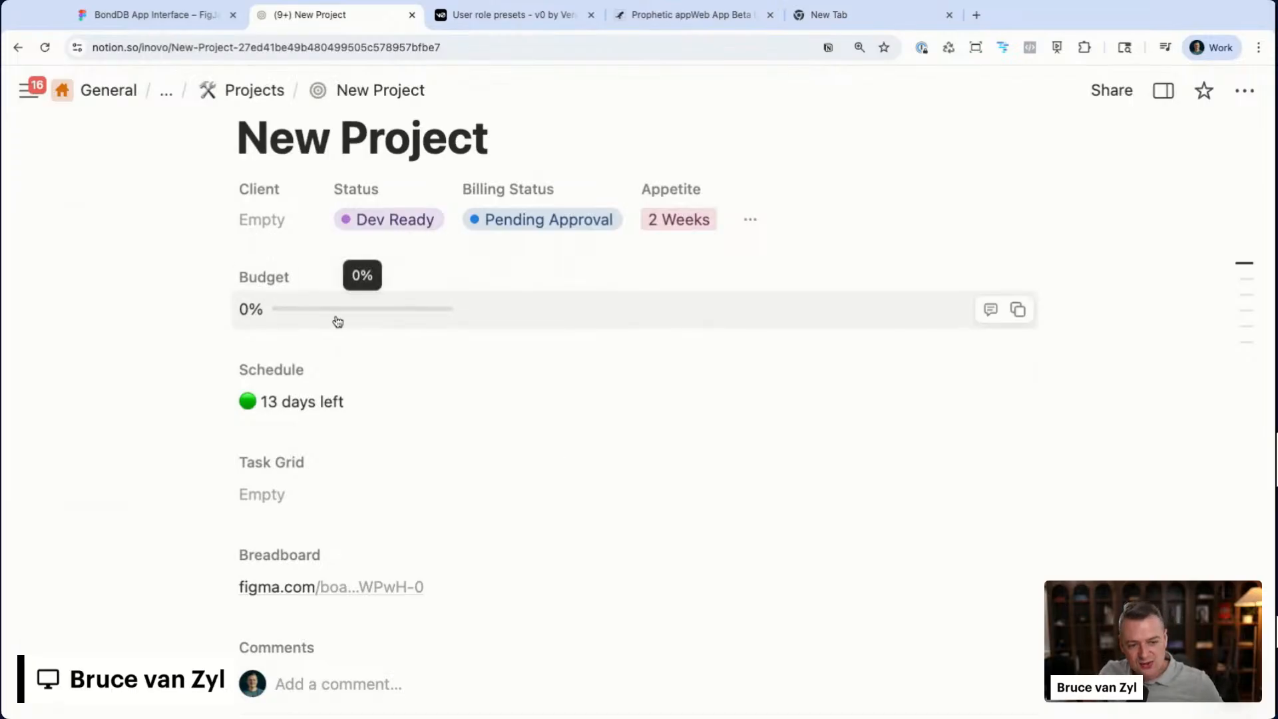
# - Collapse the Project Checklist section and bring up the Project tasks (Optional) board
pyautogui.scroll(-1, 429, 405)
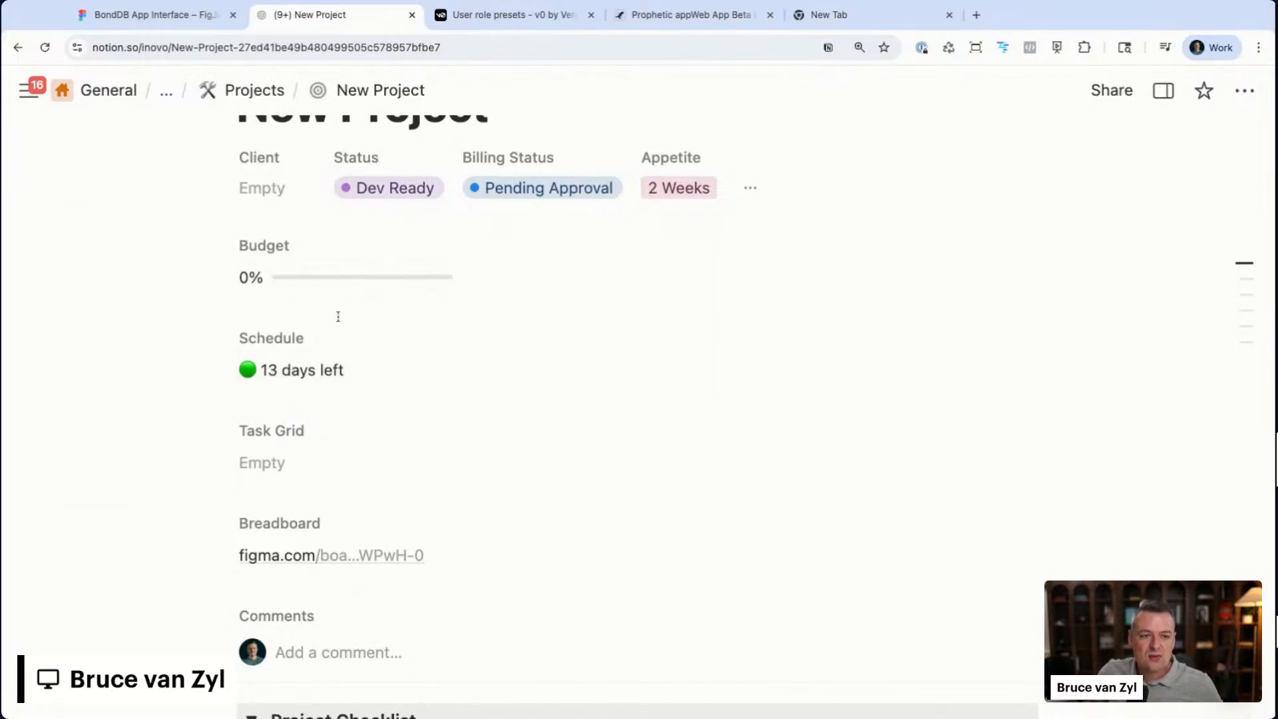
pyautogui.scroll(-10, 338, 316)
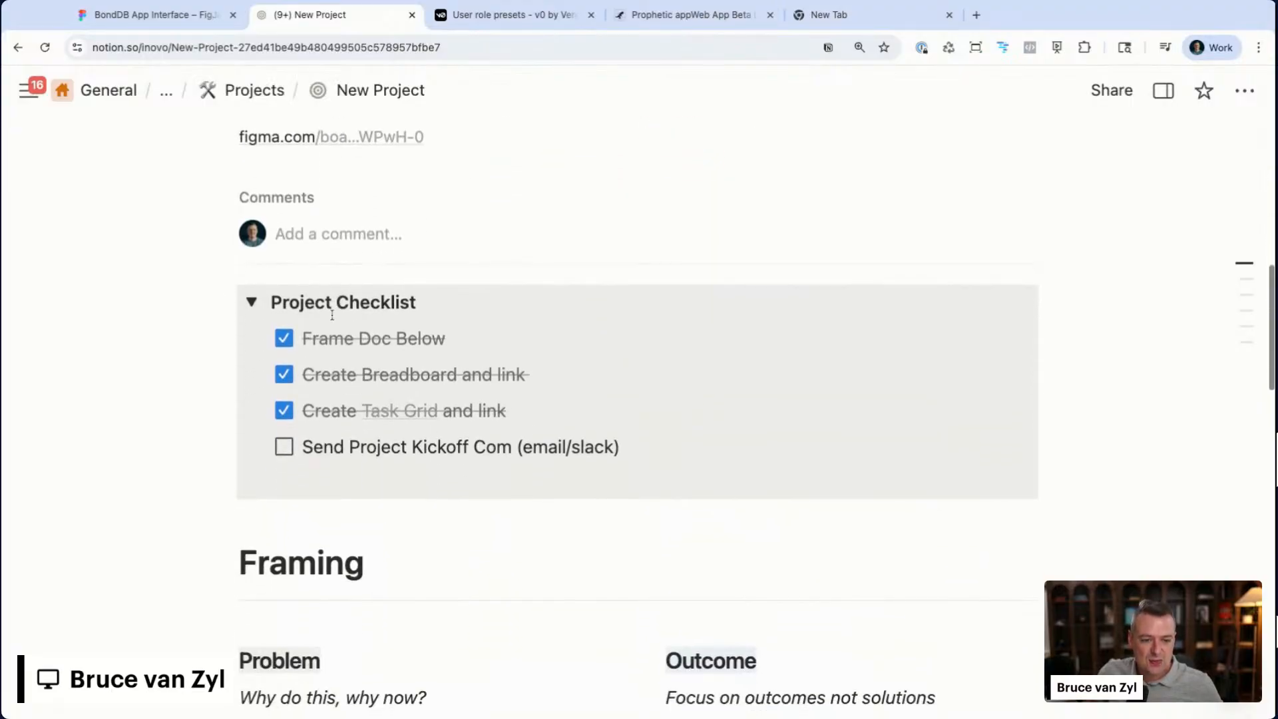
pyautogui.click(251, 302)
pyautogui.scroll(-15, 250, 307)
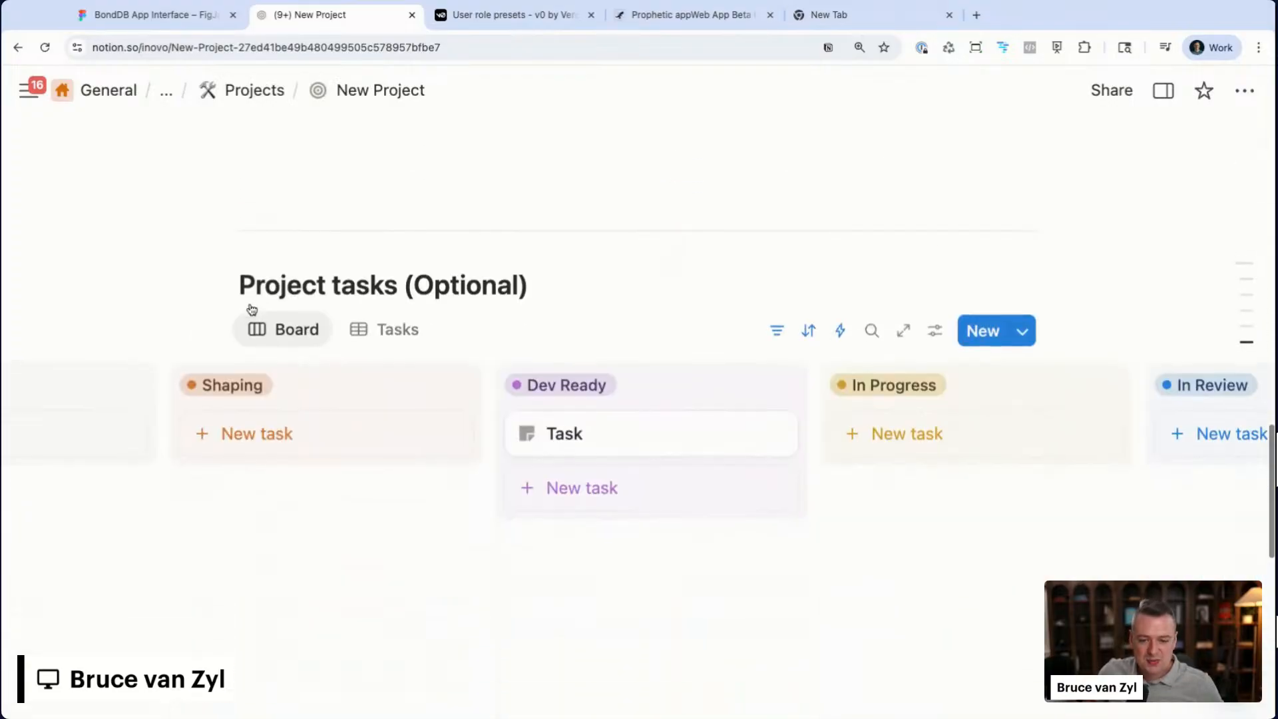